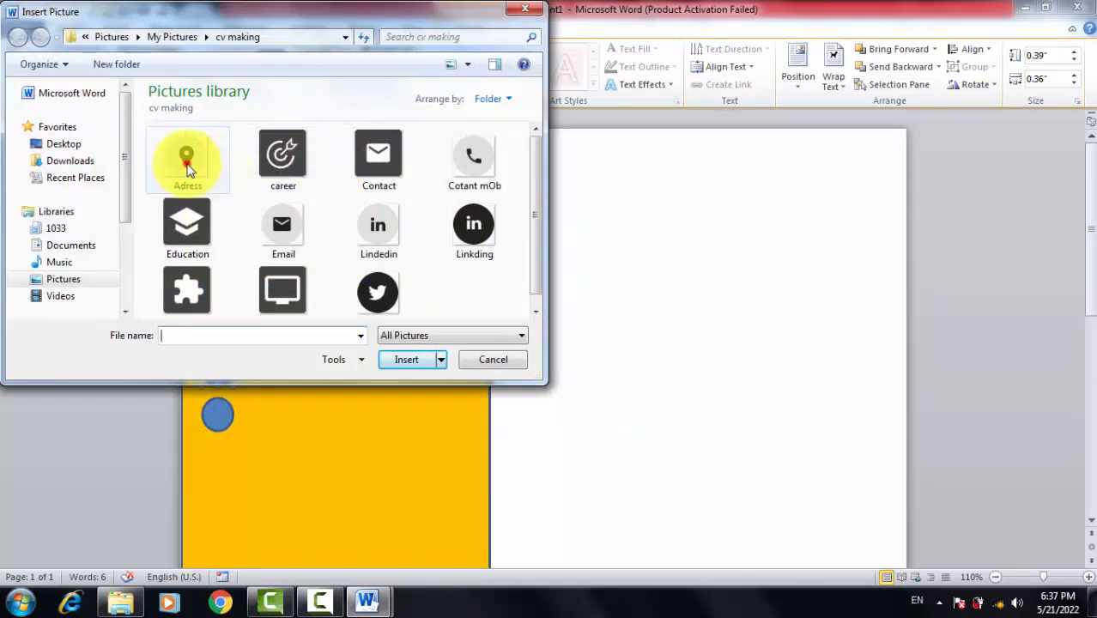
# Pick the location pin image from the cv making folder for the third sidebar circle
pyautogui.click(187, 157)
# Fill the third circle with the Adress picture and the fourth with the Lindedin picture
pyautogui.click(409, 360)
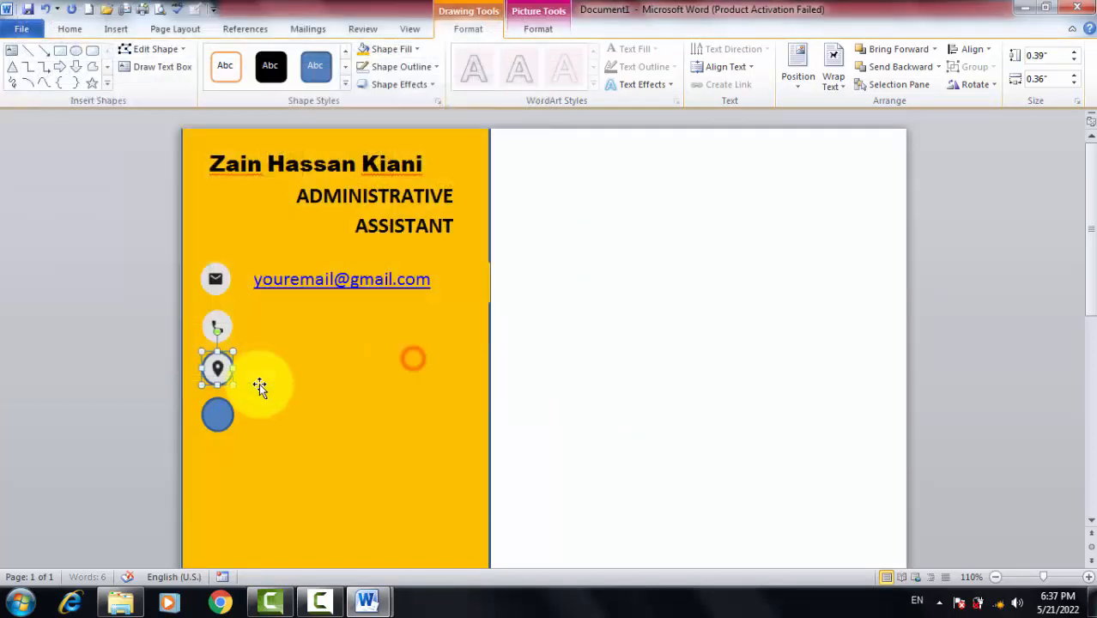
pyautogui.click(220, 418)
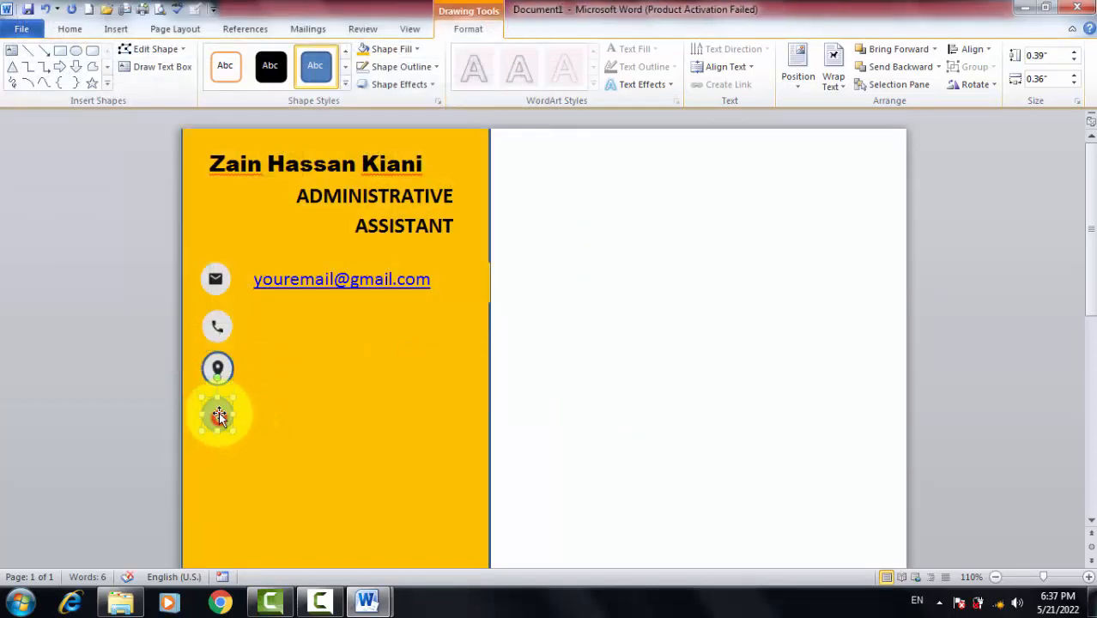
pyautogui.click(410, 67)
pyautogui.click(416, 50)
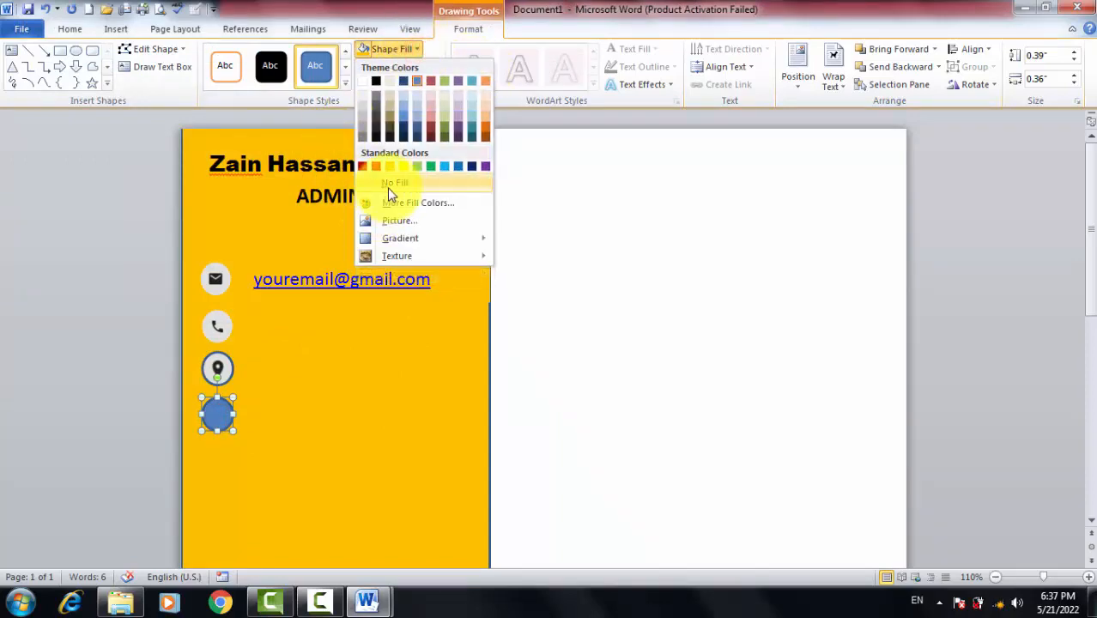
pyautogui.click(391, 223)
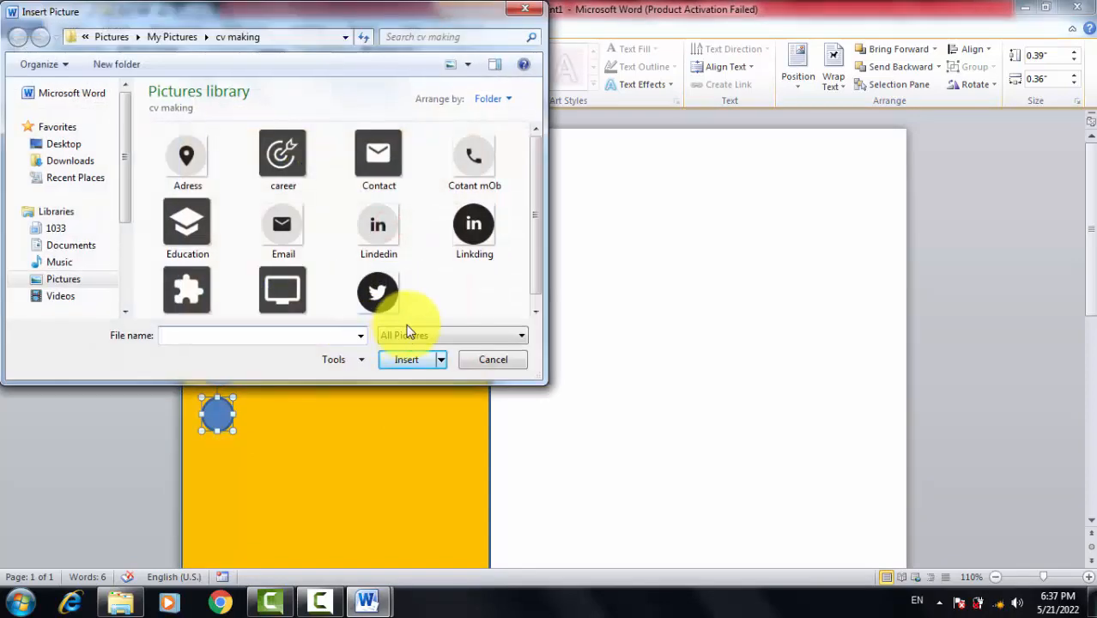
pyautogui.click(404, 257)
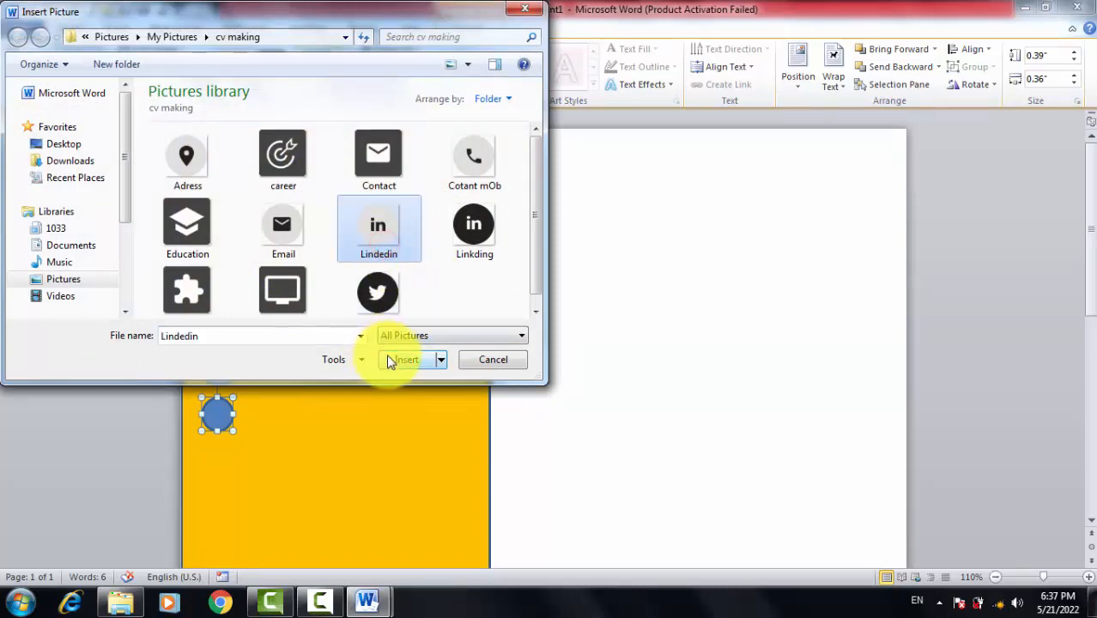
pyautogui.click(399, 360)
# Set No Outline on both the location and LinkedIn circles
pyautogui.click(214, 376)
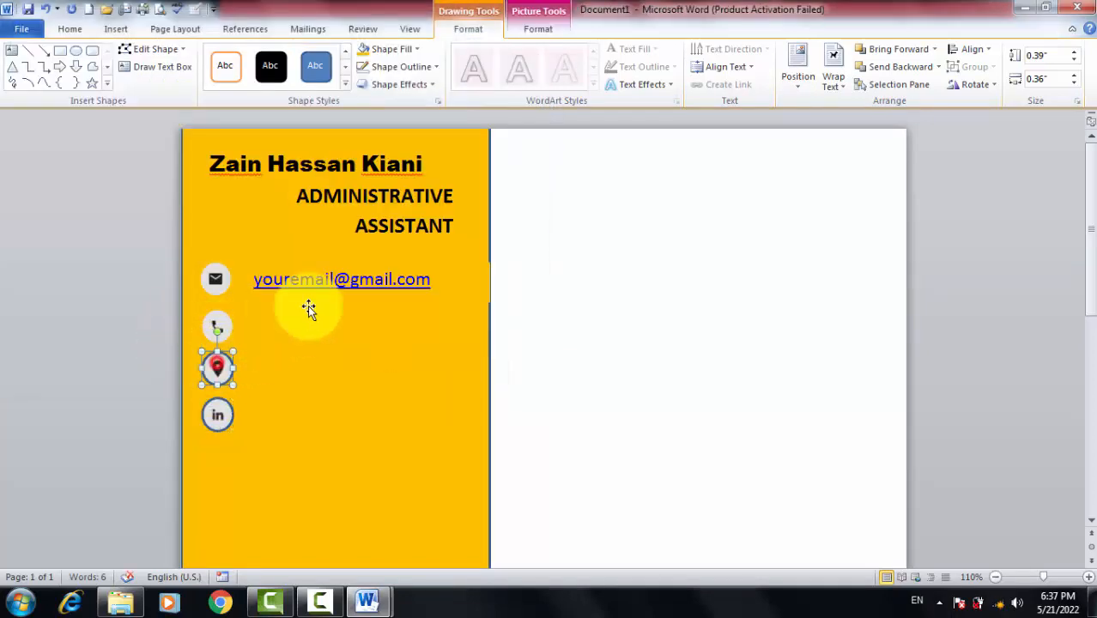
pyautogui.click(403, 67)
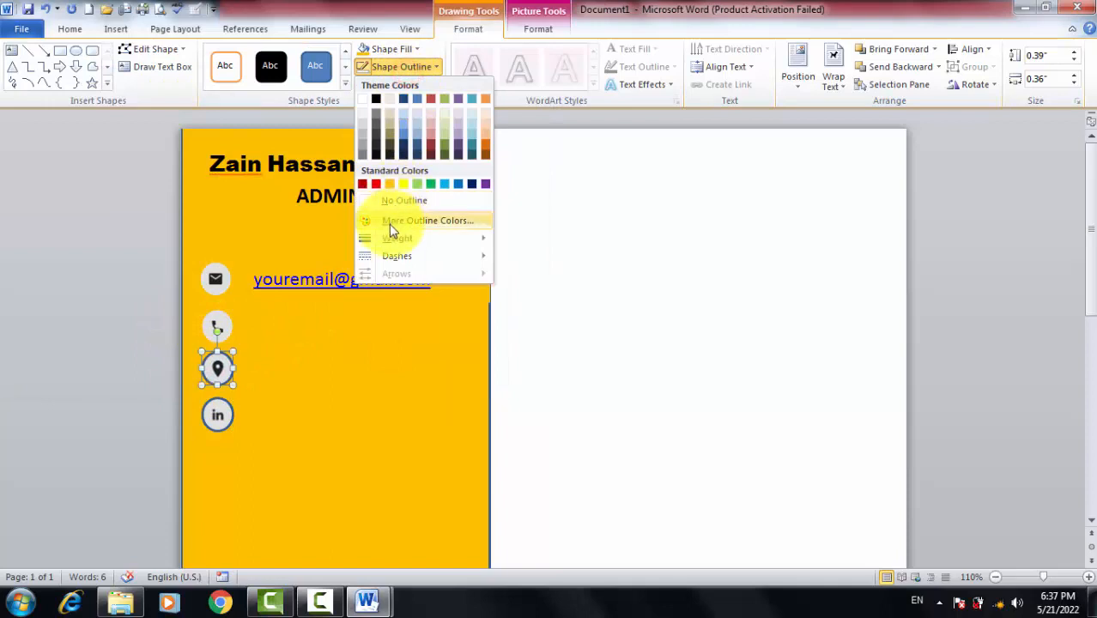
pyautogui.click(389, 202)
pyautogui.click(217, 414)
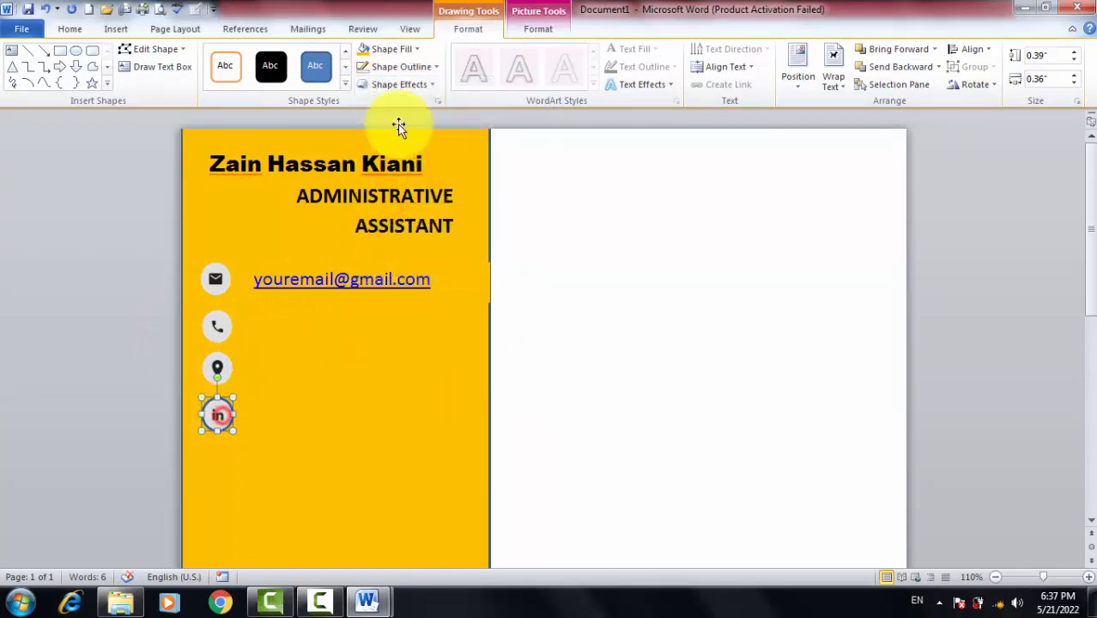
pyautogui.click(404, 67)
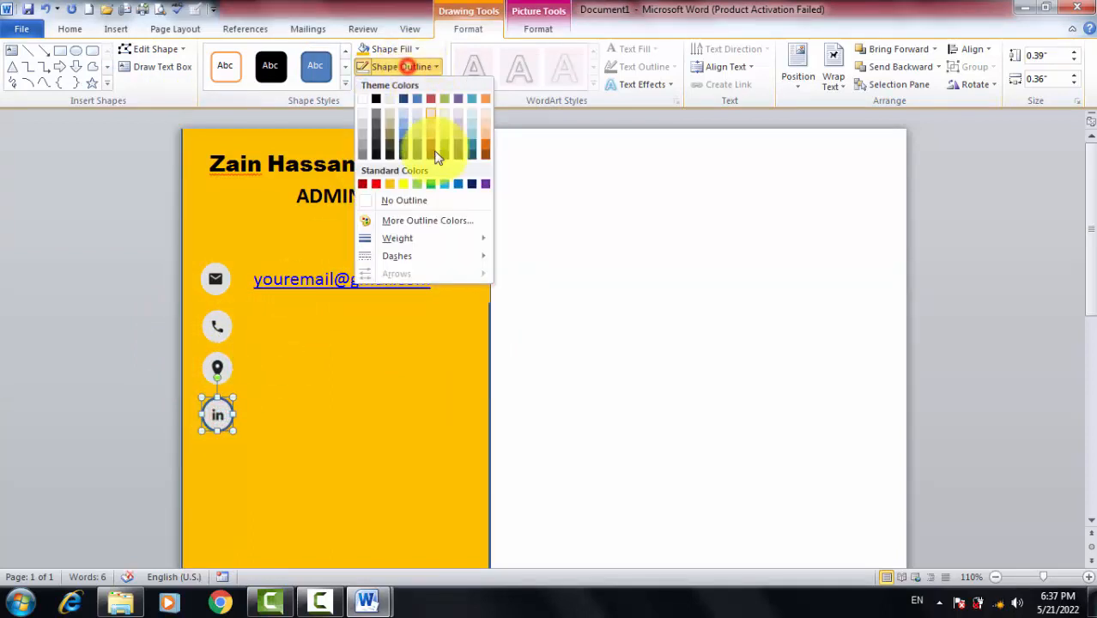
pyautogui.click(393, 205)
pyautogui.click(258, 317)
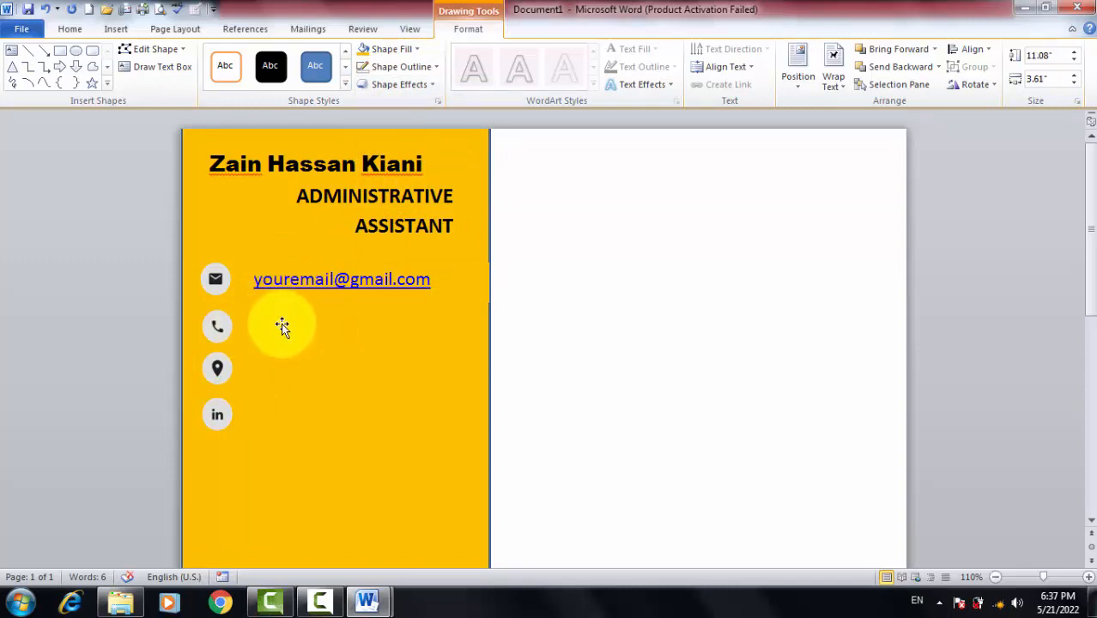
pyautogui.click(287, 258)
# Paste a copy of the email text box and move it beside the phone icon
pyautogui.click(290, 257)
pyautogui.click(288, 280)
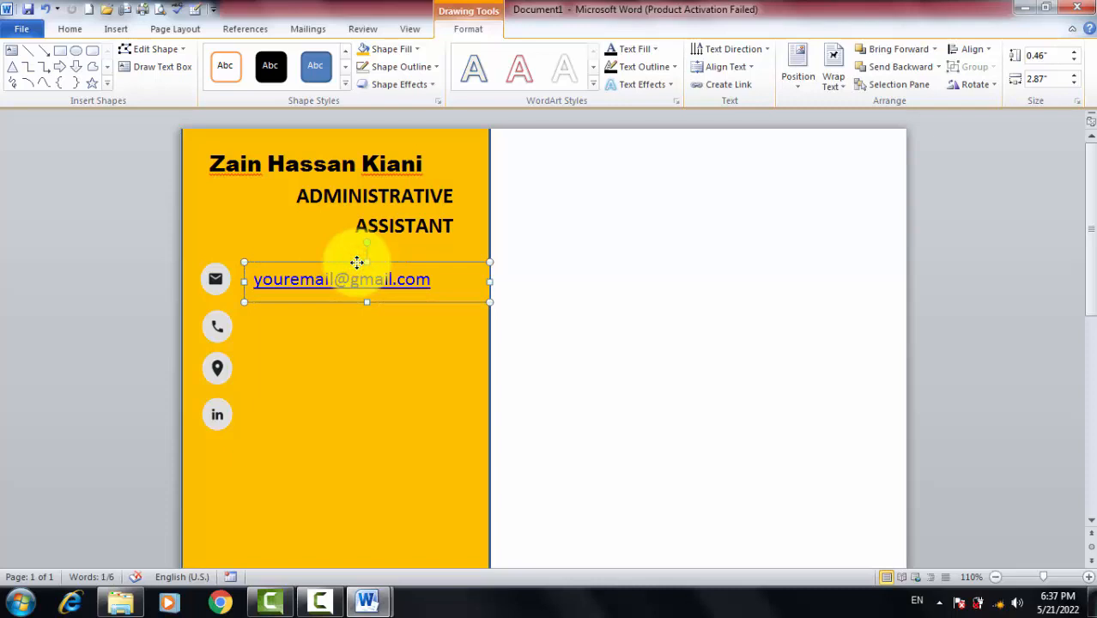
pyautogui.click(325, 340)
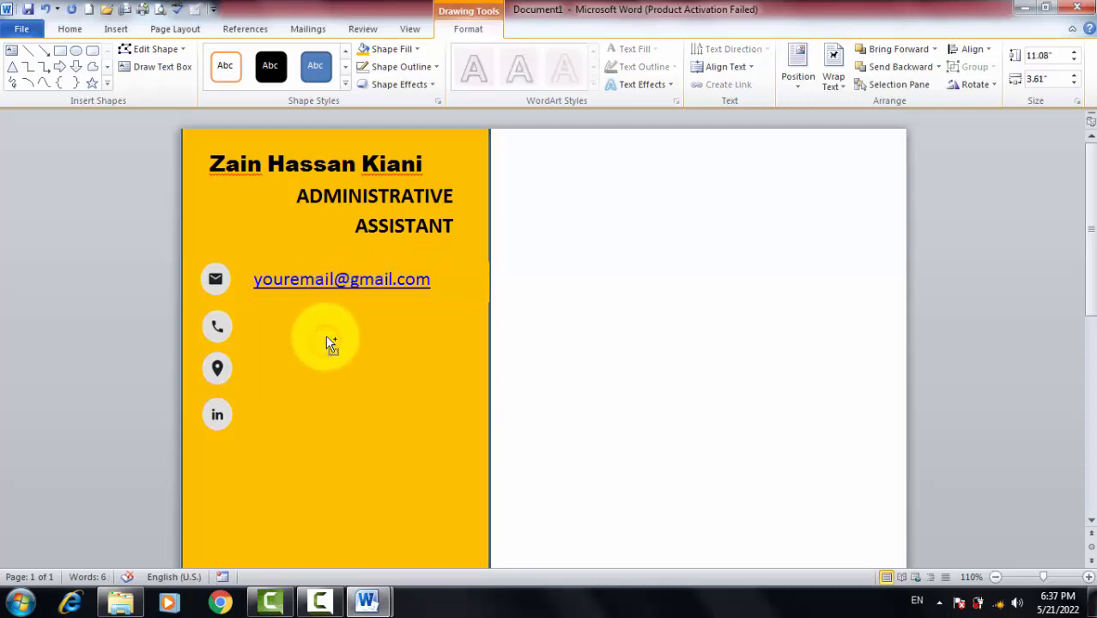
pyautogui.hotkey('ctrl', 'v')
pyautogui.moveTo(341, 277); pyautogui.dragTo(317, 321)
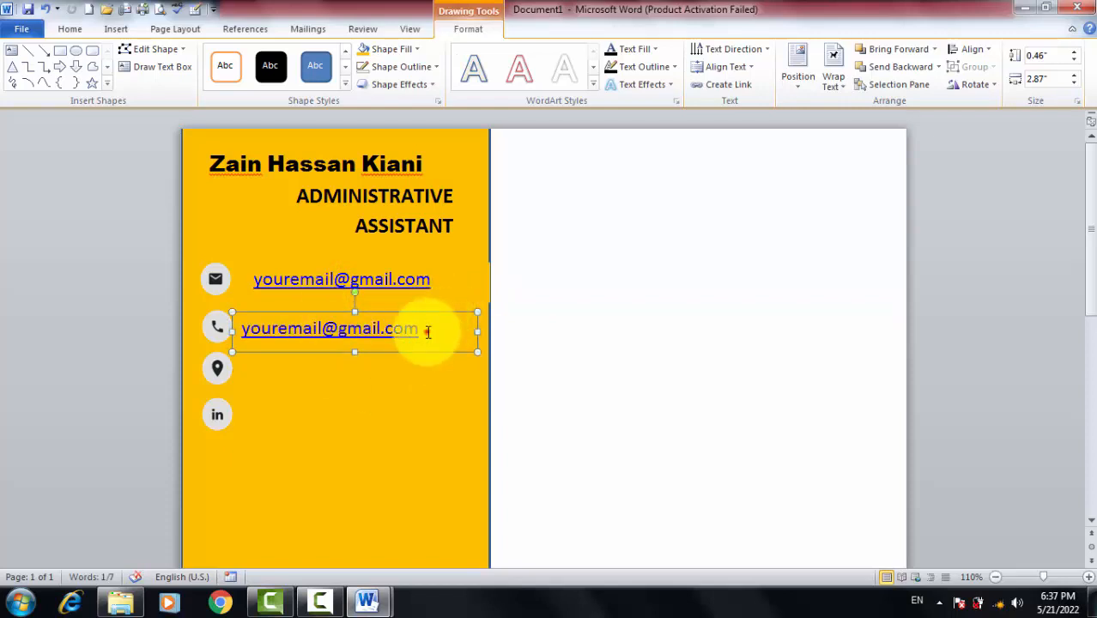
# Replace the copied email address with the phone number
pyautogui.moveTo(426, 331); pyautogui.dragTo(286, 327)
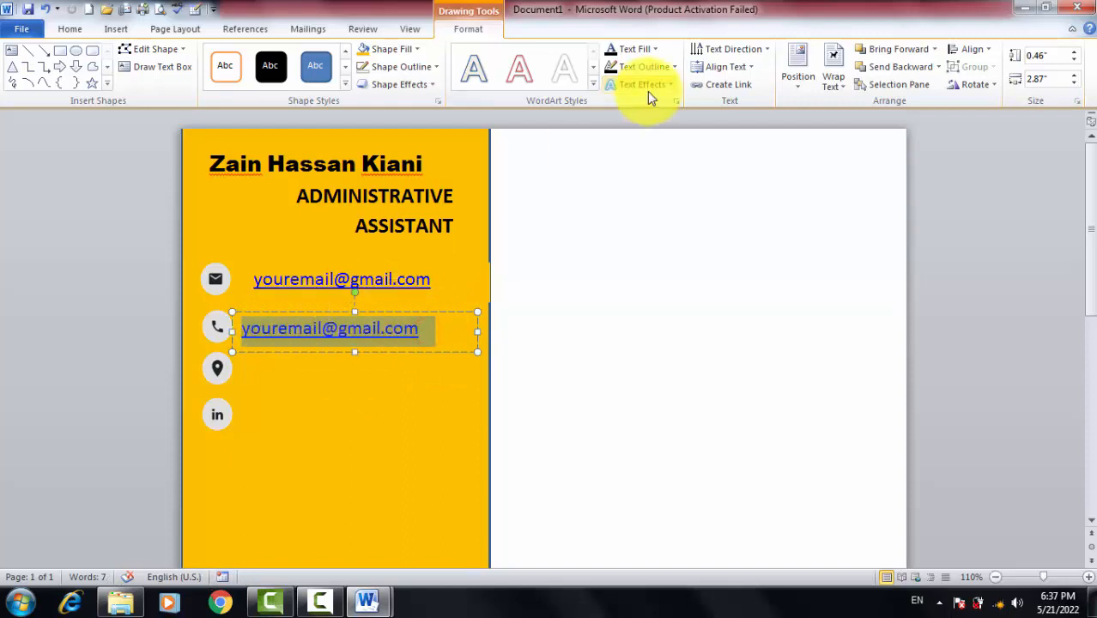
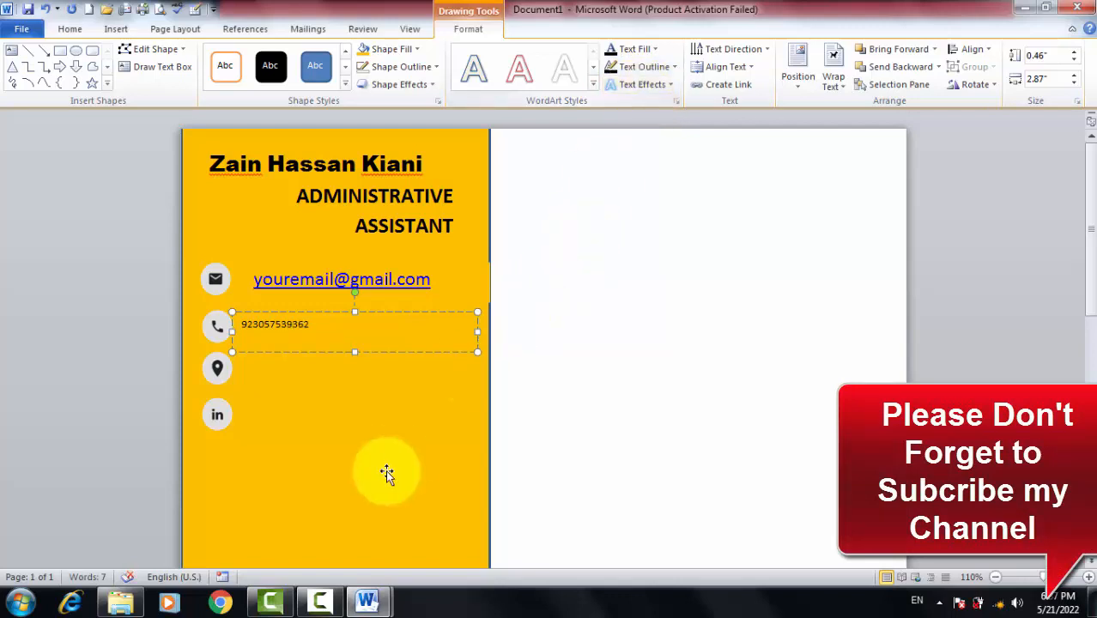
pyautogui.click(386, 469)
pyautogui.click(312, 325)
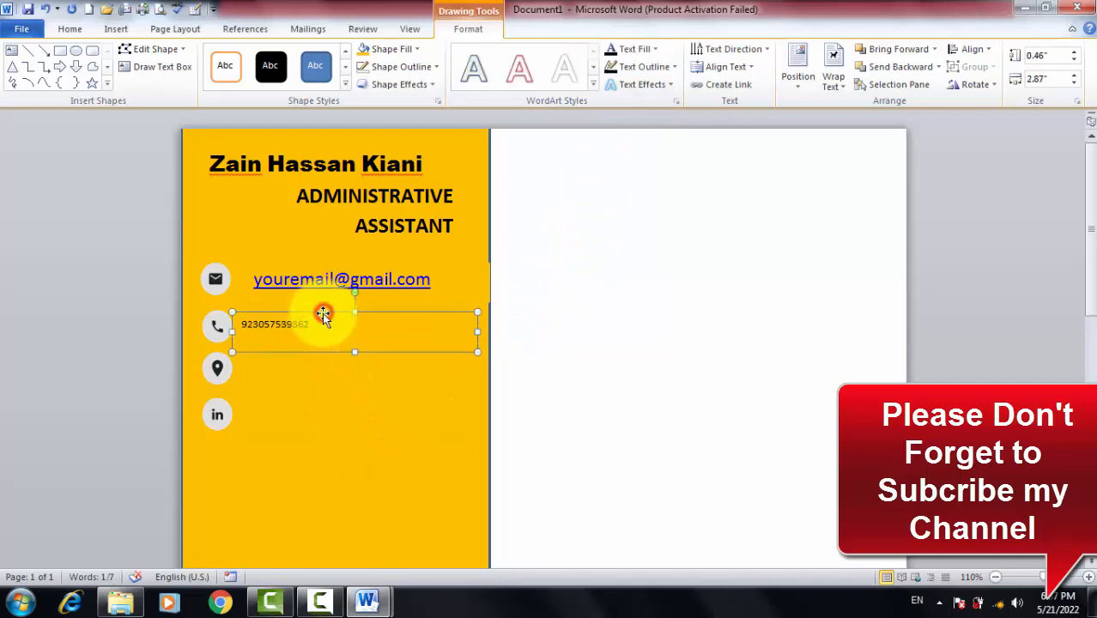
pyautogui.moveTo(325, 325); pyautogui.dragTo(152, 320)
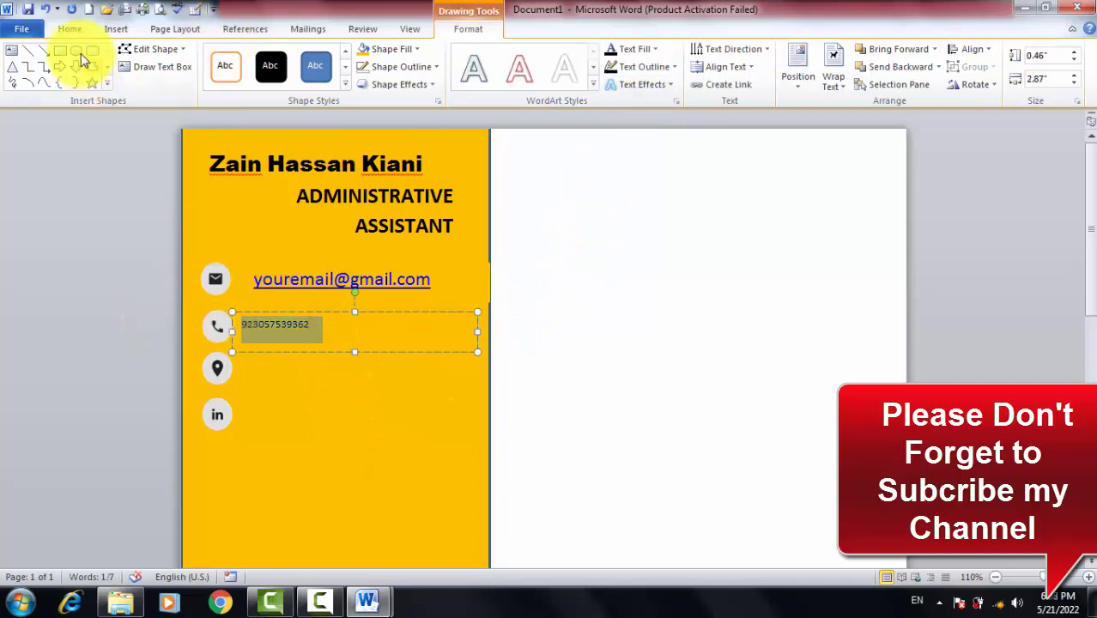
# Enlarge the phone number to 16 pt and line it up with the email text and phone icon
pyautogui.click(72, 32)
pyautogui.click(249, 59)
pyautogui.click(249, 58)
pyautogui.click(249, 59)
pyautogui.click(249, 59)
pyautogui.click(249, 59)
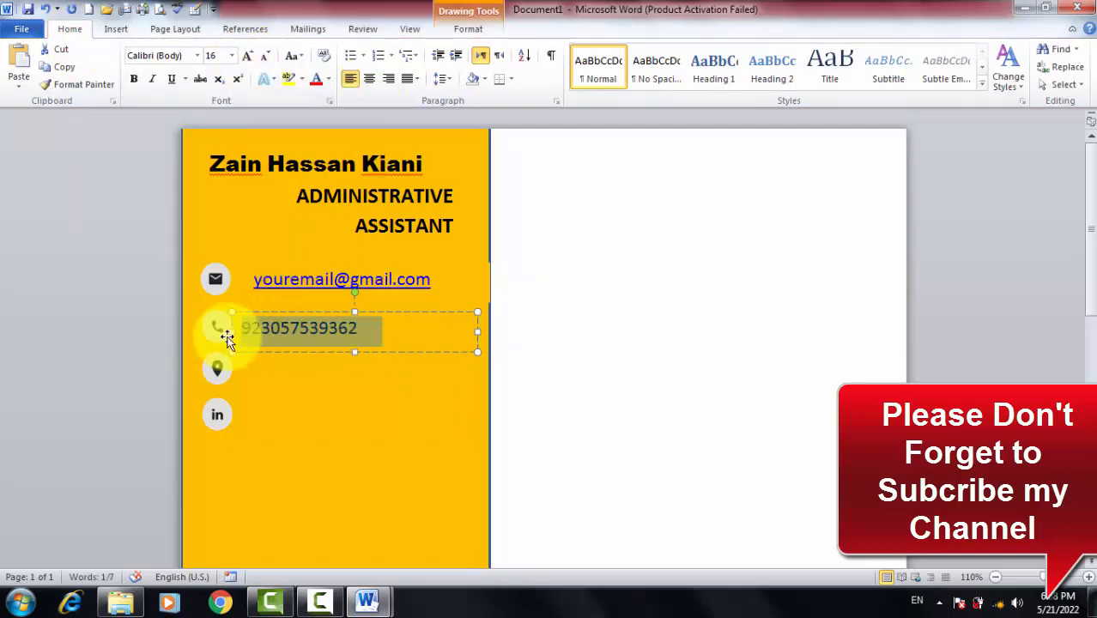
pyautogui.moveTo(230, 332); pyautogui.dragTo(246, 329)
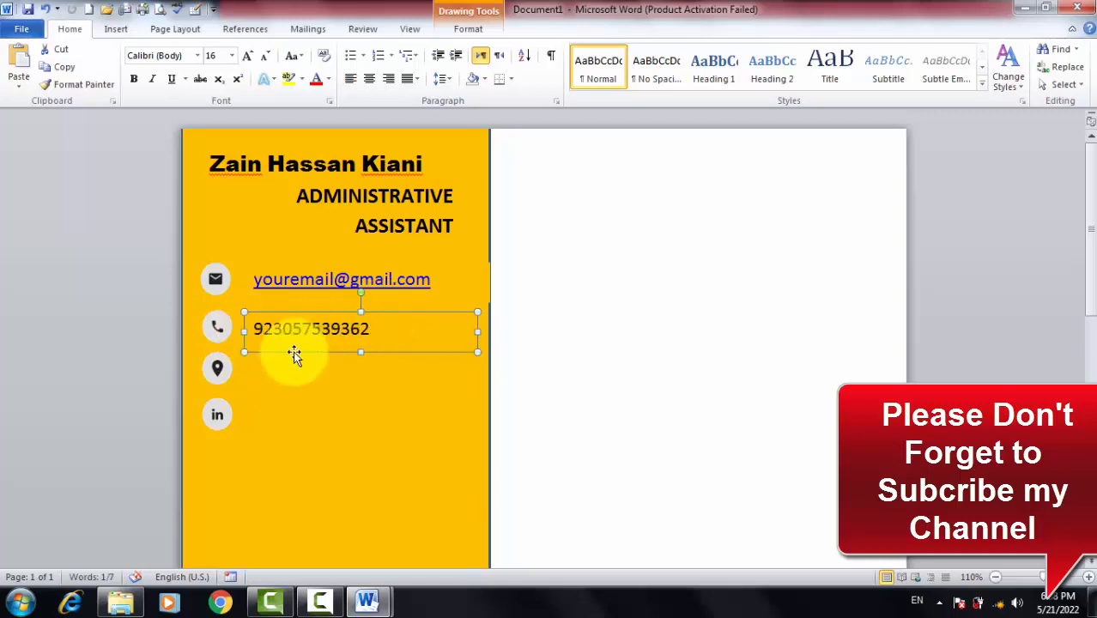
pyautogui.moveTo(333, 308); pyautogui.dragTo(332, 297)
# Paste another copy of the phone-number box and move it into the location-pin row
pyautogui.click(387, 323)
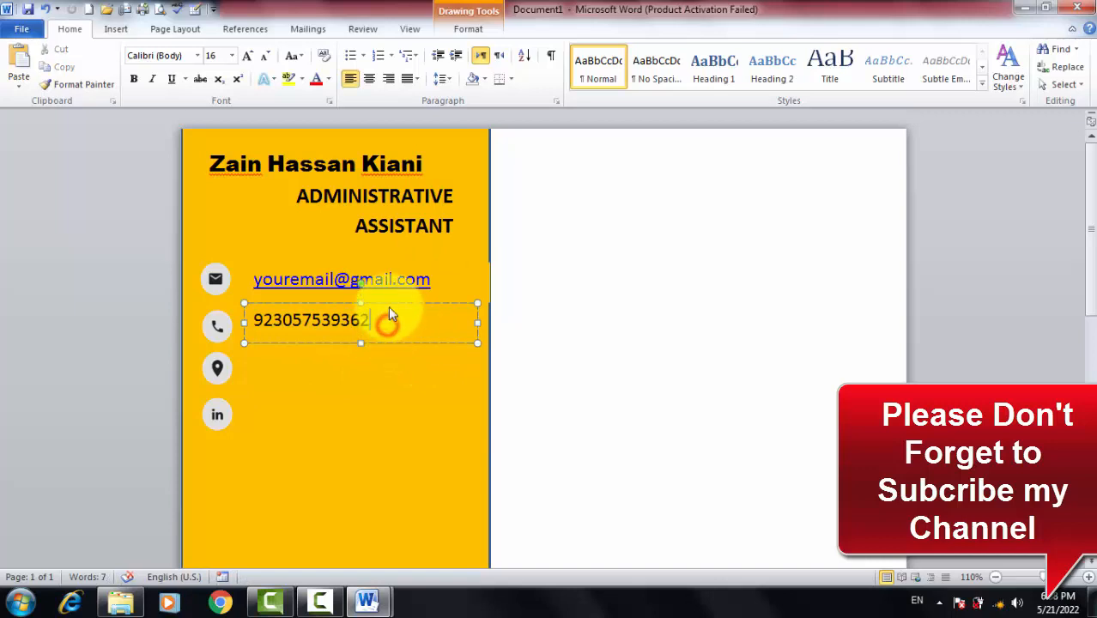
pyautogui.click(390, 304)
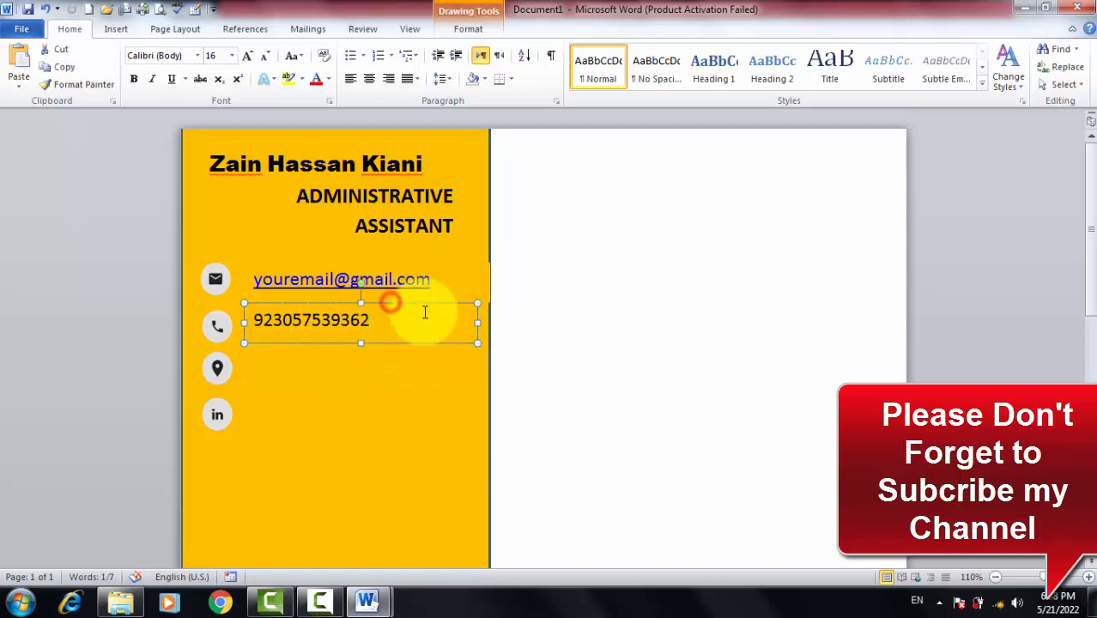
pyautogui.click(378, 355)
pyautogui.click(319, 360)
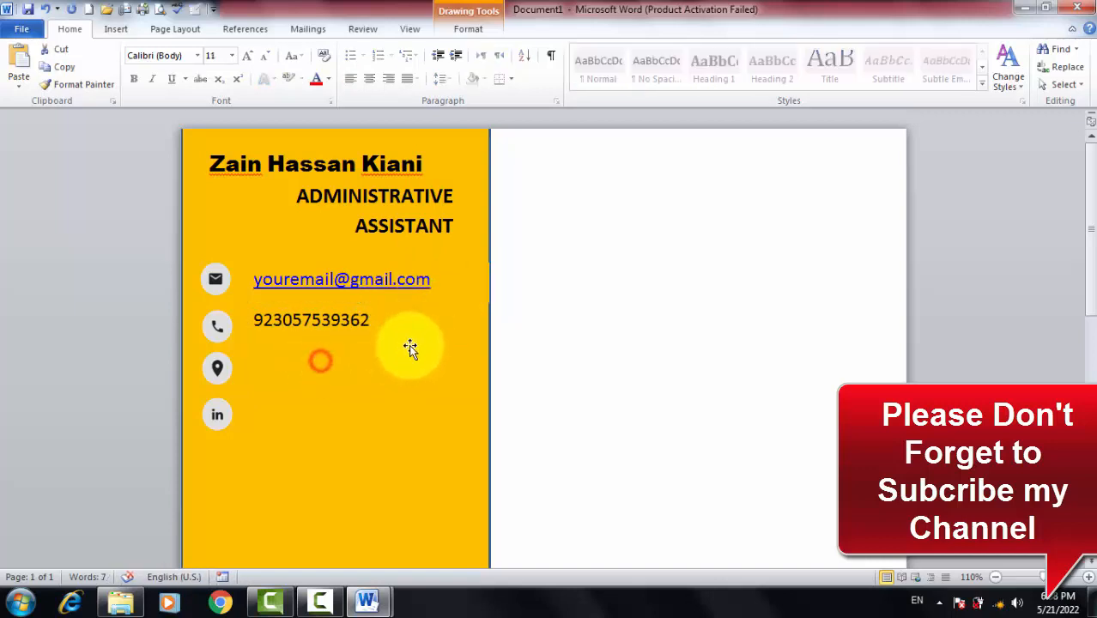
pyautogui.hotkey('ctrl', 'v')
pyautogui.hotkey('ctrl', 'v')
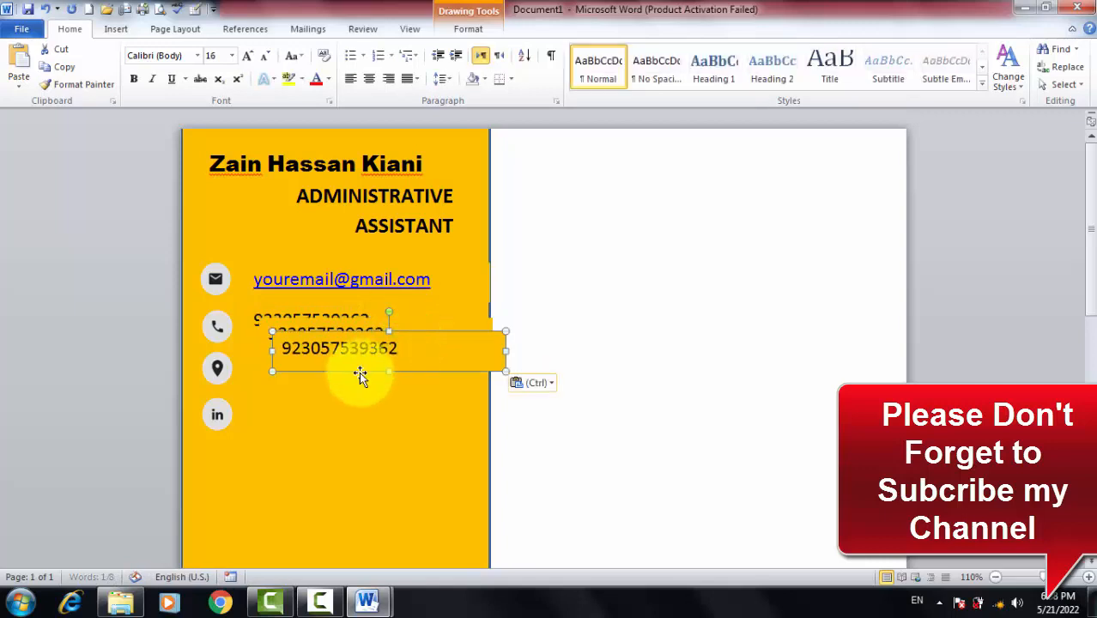
pyautogui.moveTo(356, 333); pyautogui.dragTo(341, 399)
pyautogui.click(339, 343)
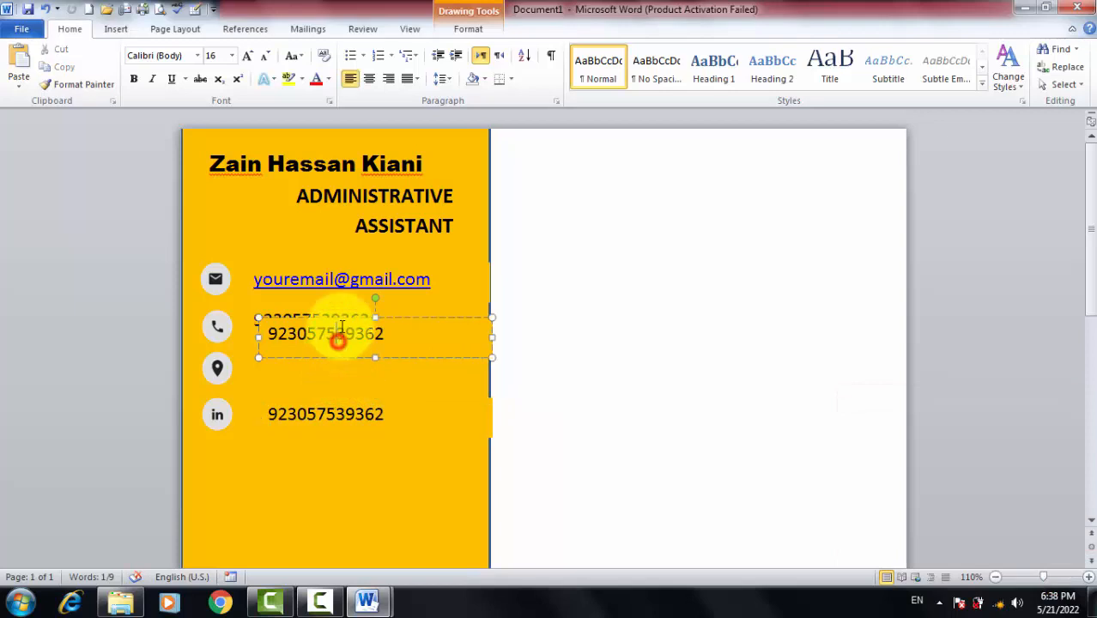
pyautogui.moveTo(331, 352)
pyautogui.mouseDown()
pyautogui.moveTo(330, 366)
pyautogui.moveTo(321, 353)
pyautogui.mouseUp()
pyautogui.click(378, 362)
# Replace the location-row number with the address line copied from the cv data document
pyautogui.moveTo(390, 358); pyautogui.dragTo(257, 365)
pyautogui.hotkey('alt', 'Tab')
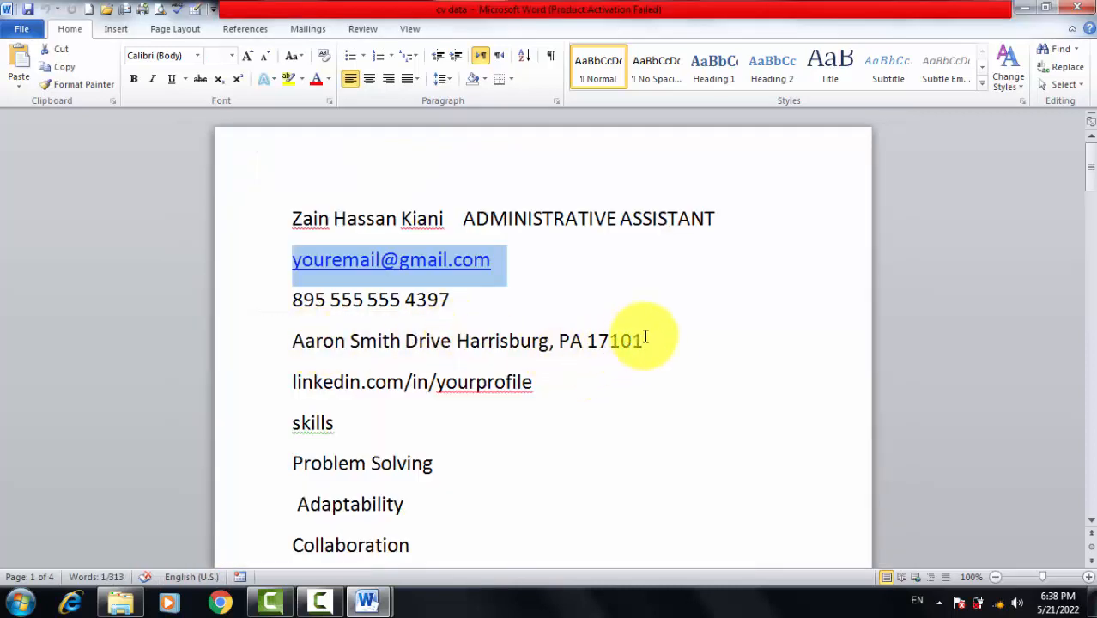
pyautogui.moveTo(653, 341); pyautogui.dragTo(294, 348)
pyautogui.hotkey('ctrl', 'c')
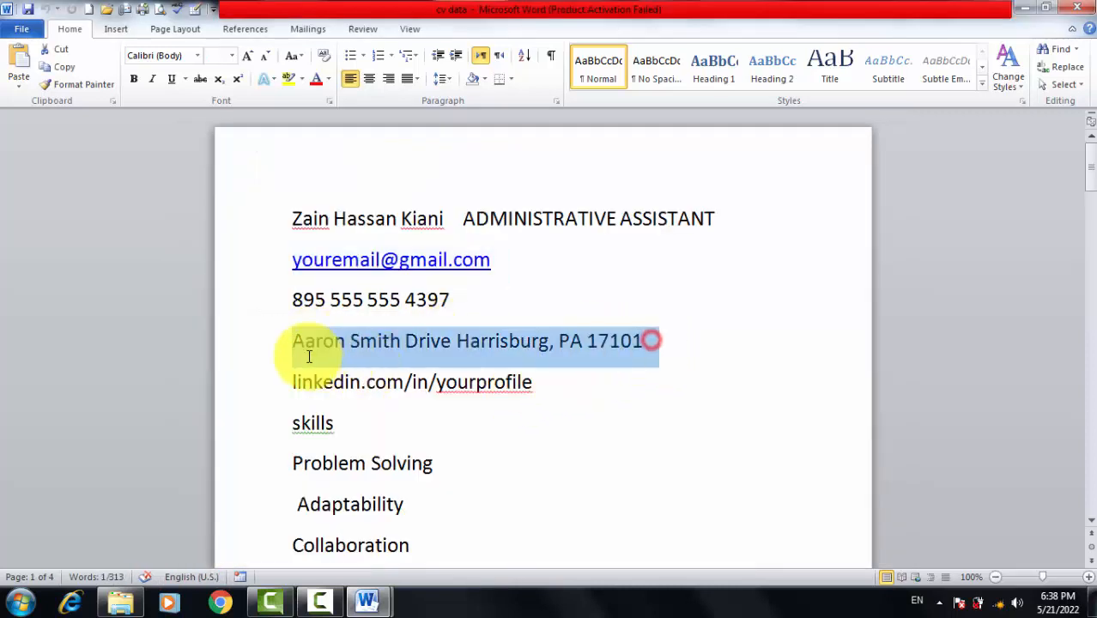
pyautogui.hotkey('alt', 'Tab')
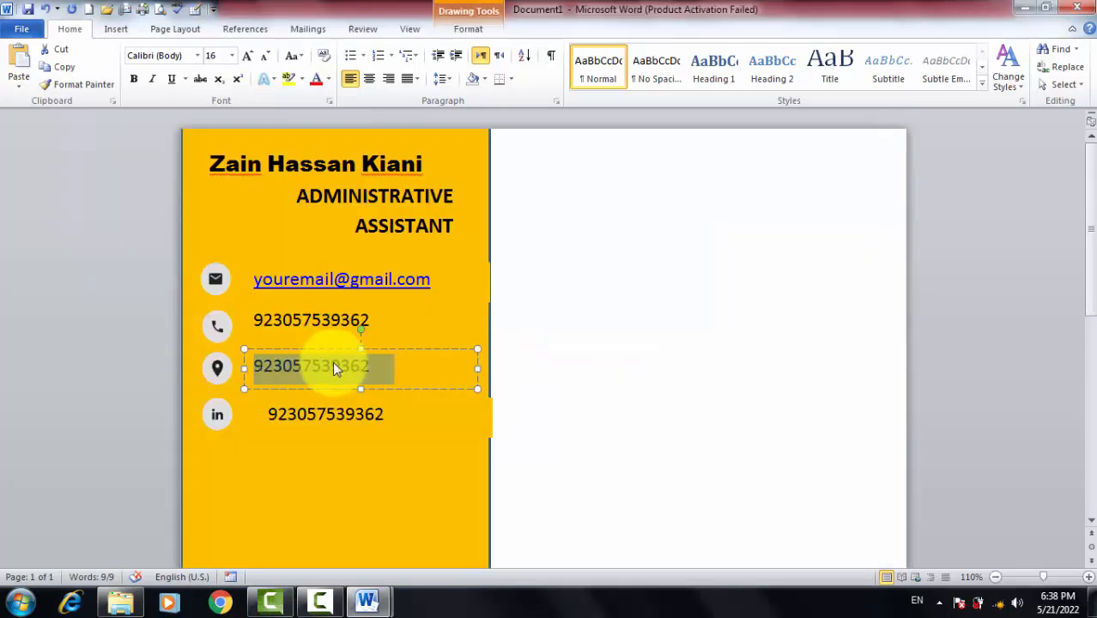
pyautogui.hotkey('ctrl', 'v')
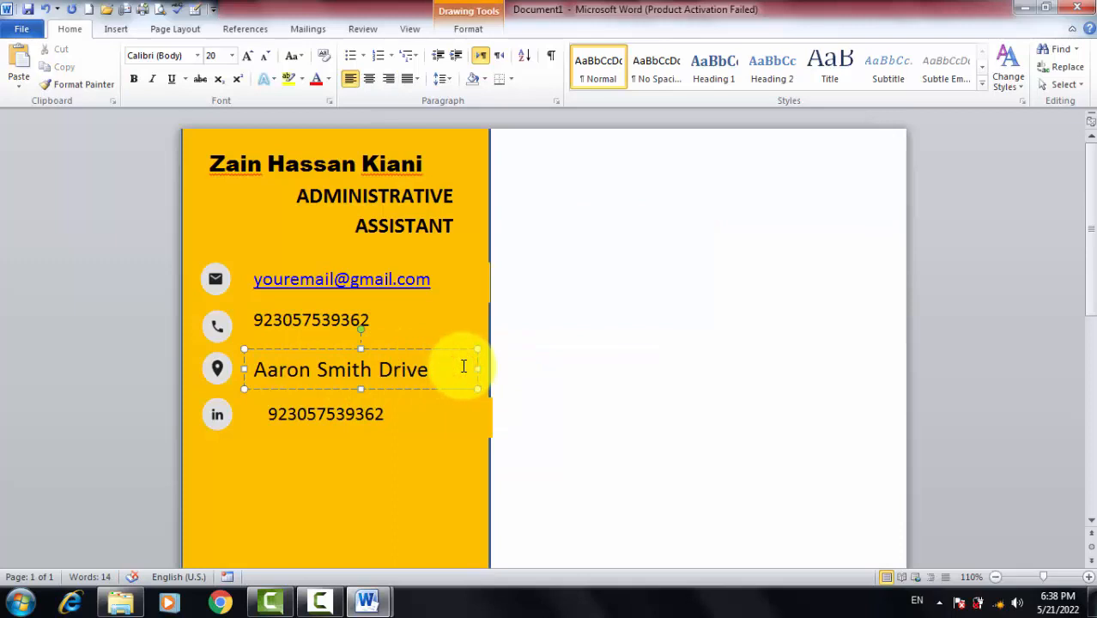
# Shrink the pasted address text to 16 pt
pyautogui.click(397, 310)
pyautogui.click(405, 279)
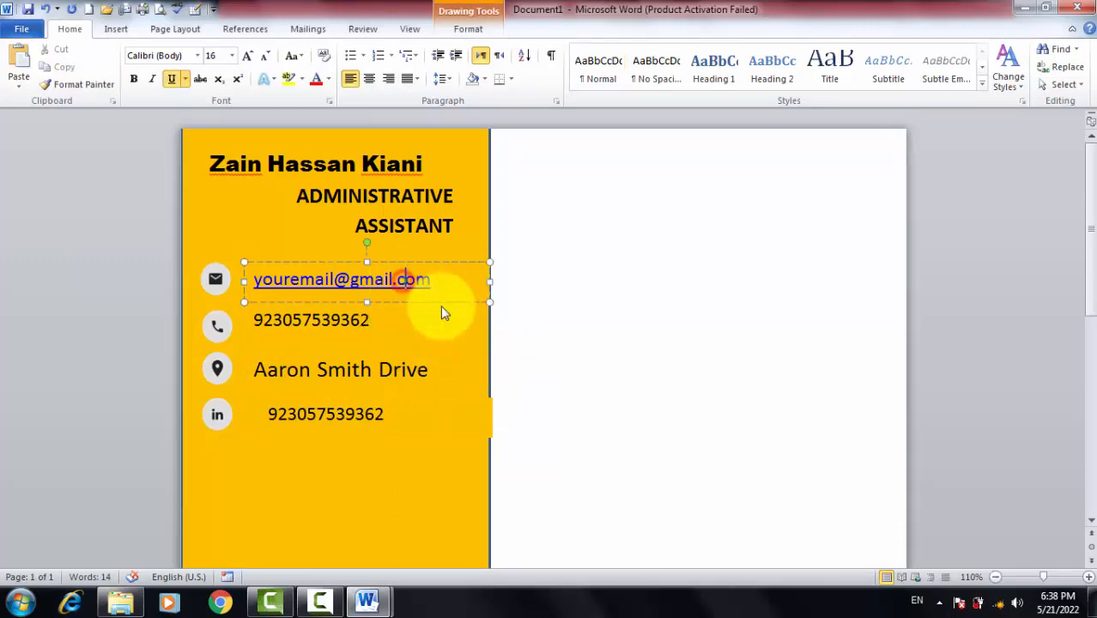
pyautogui.click(369, 316)
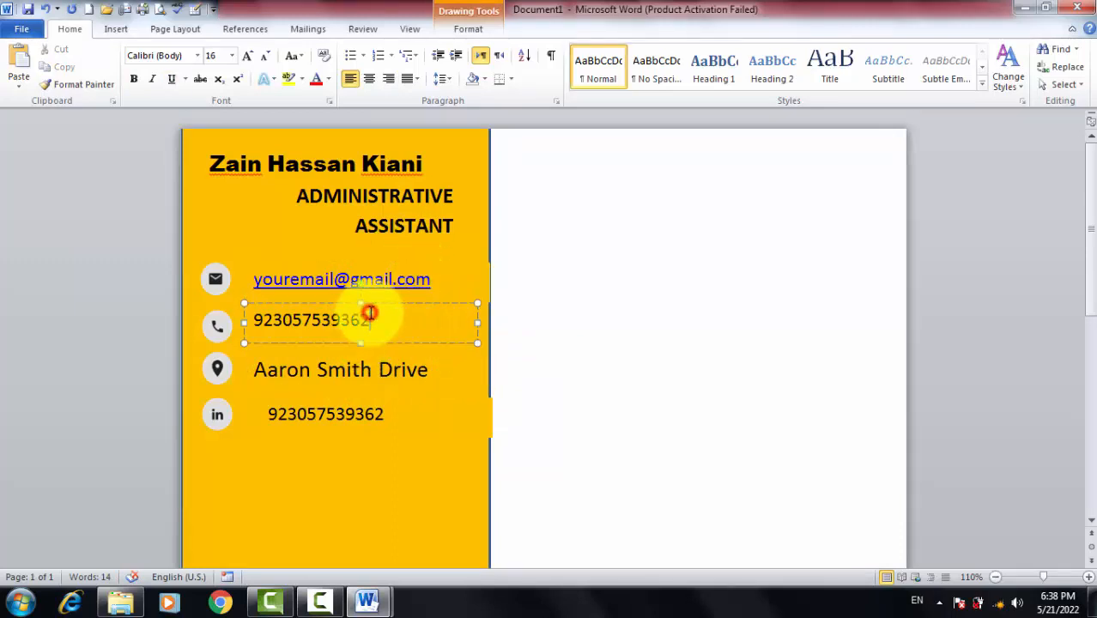
pyautogui.click(391, 369)
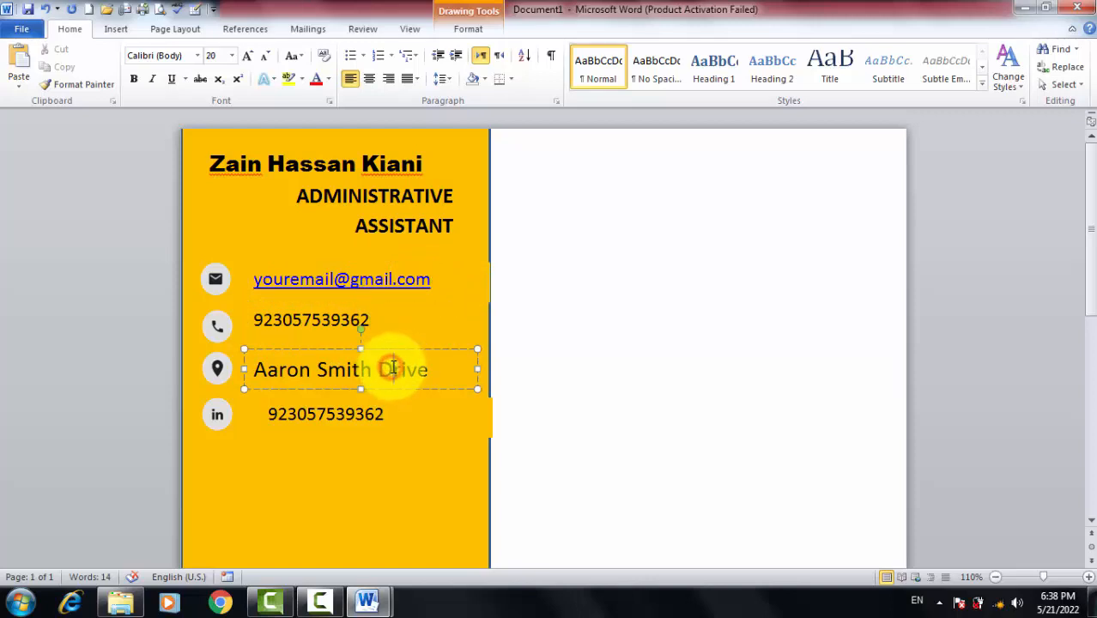
pyautogui.moveTo(442, 369); pyautogui.dragTo(218, 369)
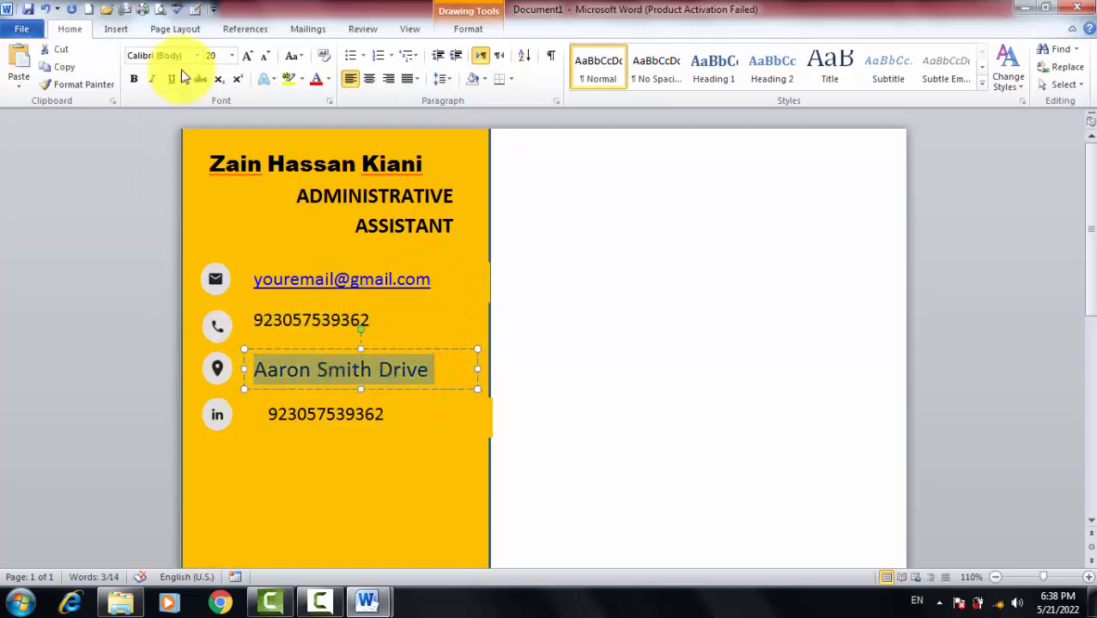
pyautogui.click(262, 57)
pyautogui.click(262, 57)
# Make the address box taller and break the address onto a second line after Drive
pyautogui.click(412, 368)
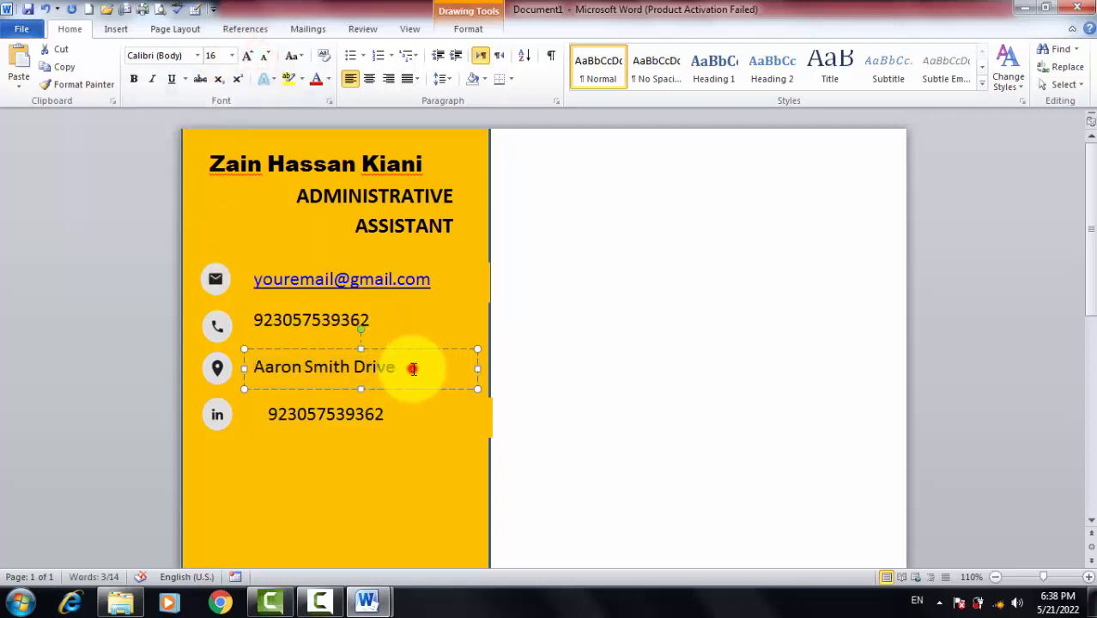
pyautogui.tripleClick(414, 368)
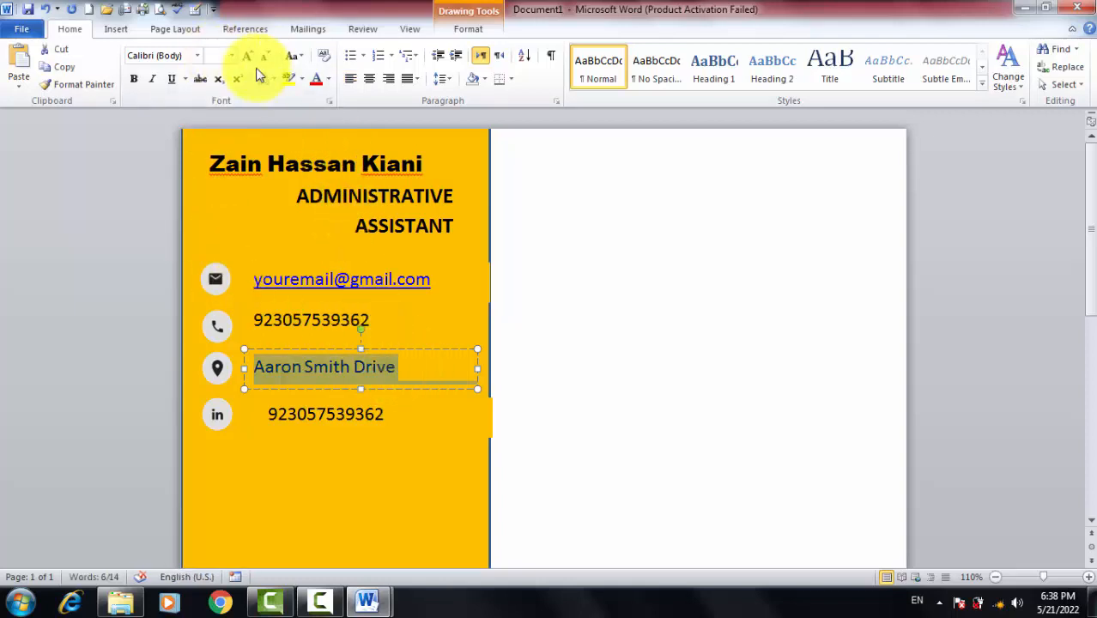
pyautogui.click(207, 57)
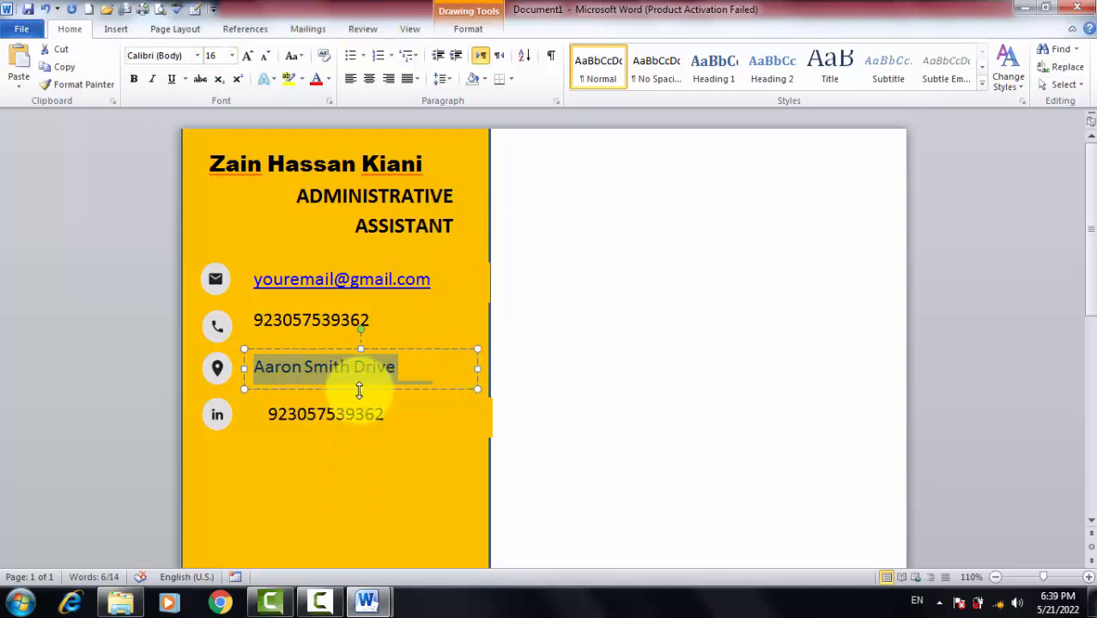
pyautogui.moveTo(359, 389); pyautogui.dragTo(359, 398)
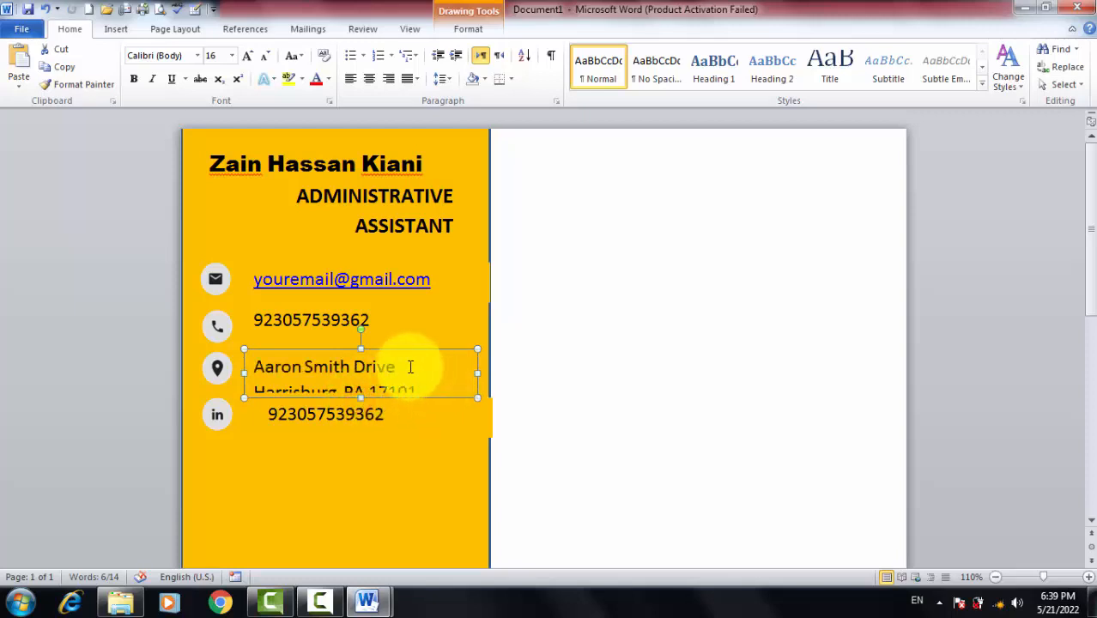
pyautogui.click(253, 391)
pyautogui.press('BackSpace')
pyautogui.press('Return')
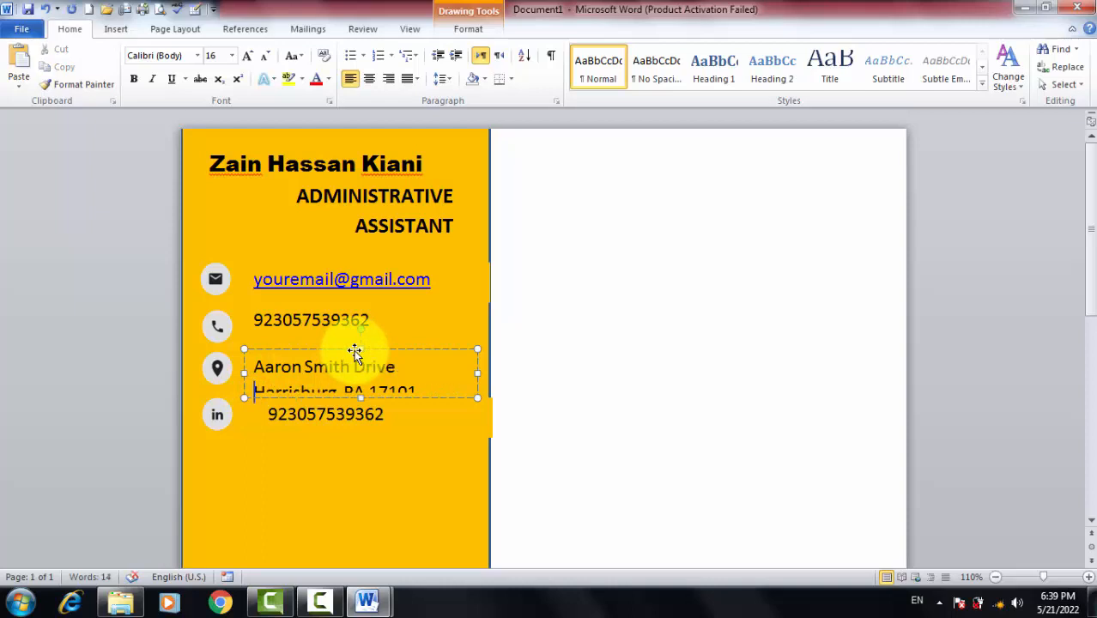
# Move the LinkedIn-row number lower and shrink the two-line address to 14 pt
pyautogui.click(360, 412)
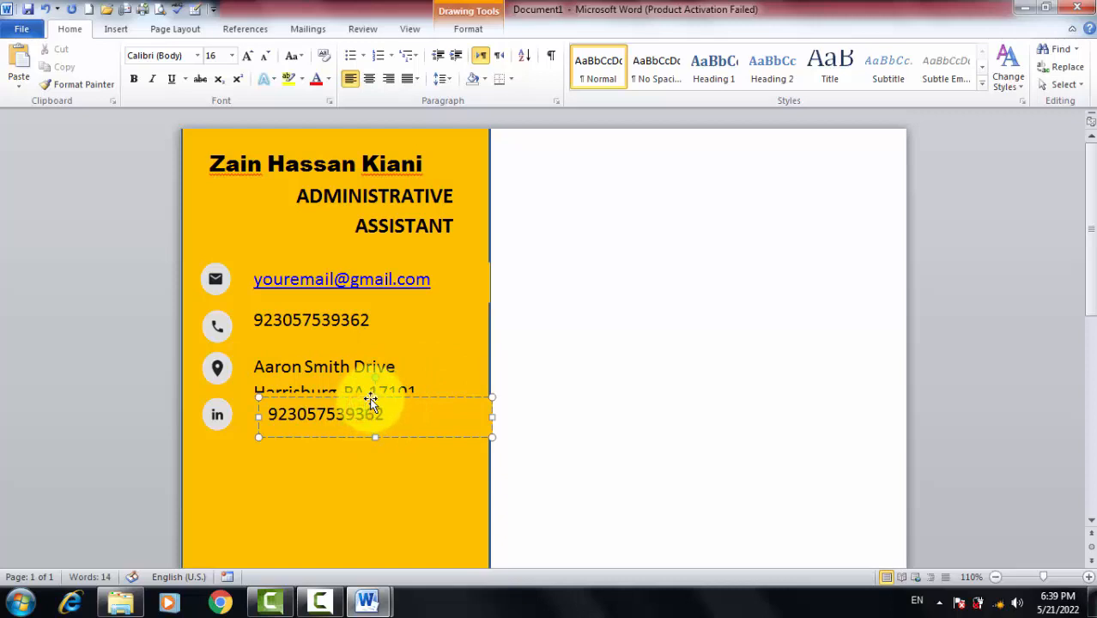
pyautogui.moveTo(365, 398)
pyautogui.mouseDown()
pyautogui.moveTo(360, 433)
pyautogui.moveTo(360, 414)
pyautogui.mouseUp()
pyautogui.click(344, 385)
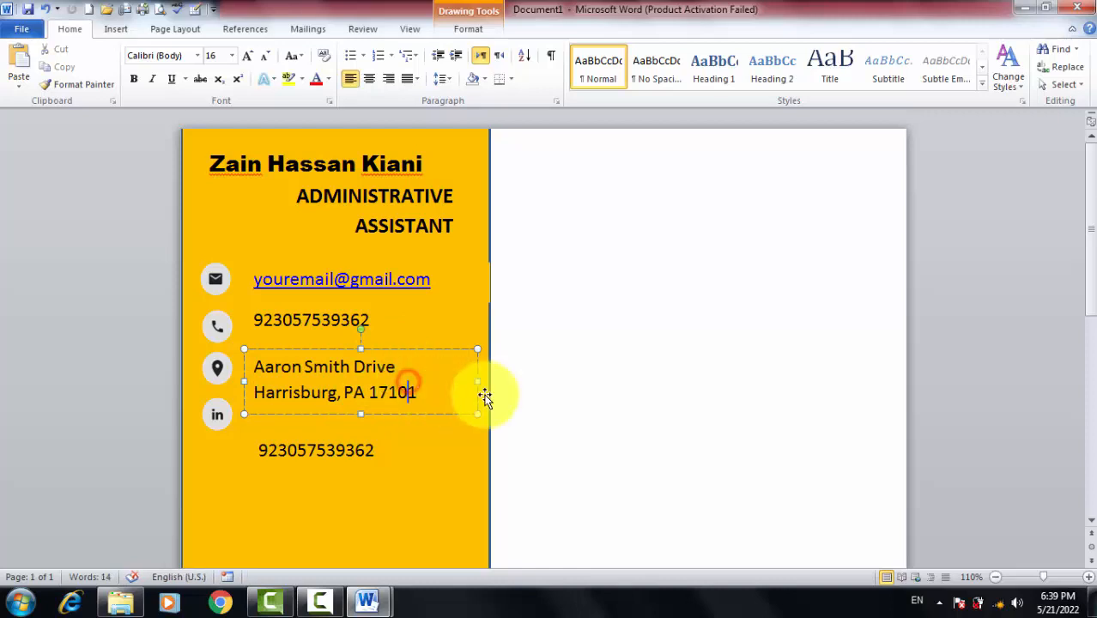
pyautogui.click(432, 393)
pyautogui.moveTo(431, 393); pyautogui.dragTo(256, 354)
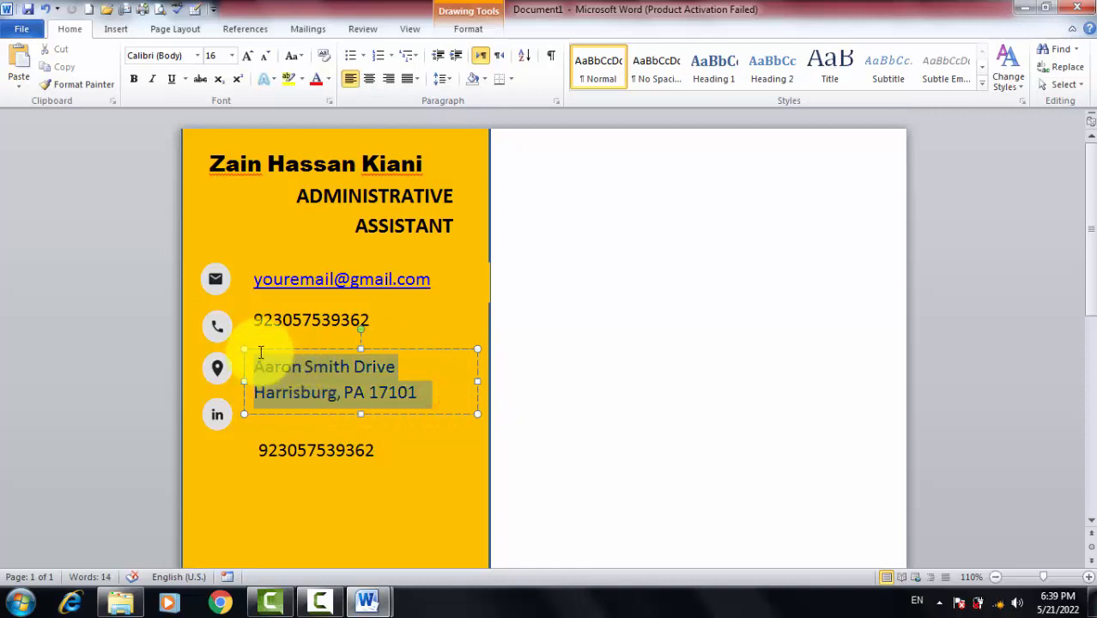
pyautogui.click(266, 66)
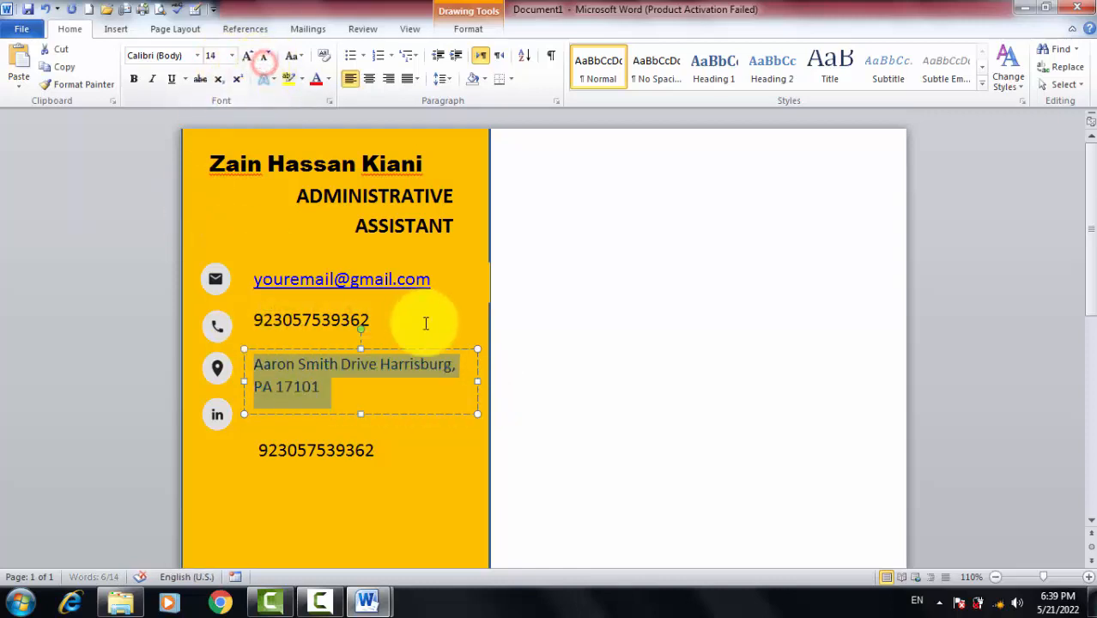
pyautogui.click(343, 388)
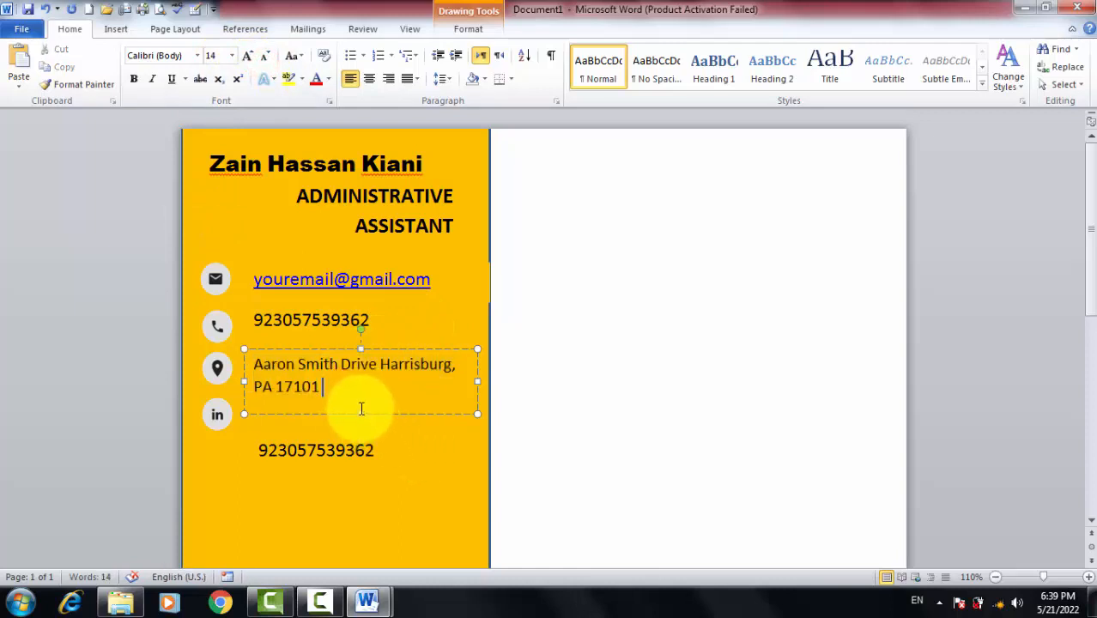
pyautogui.moveTo(359, 415); pyautogui.dragTo(356, 399)
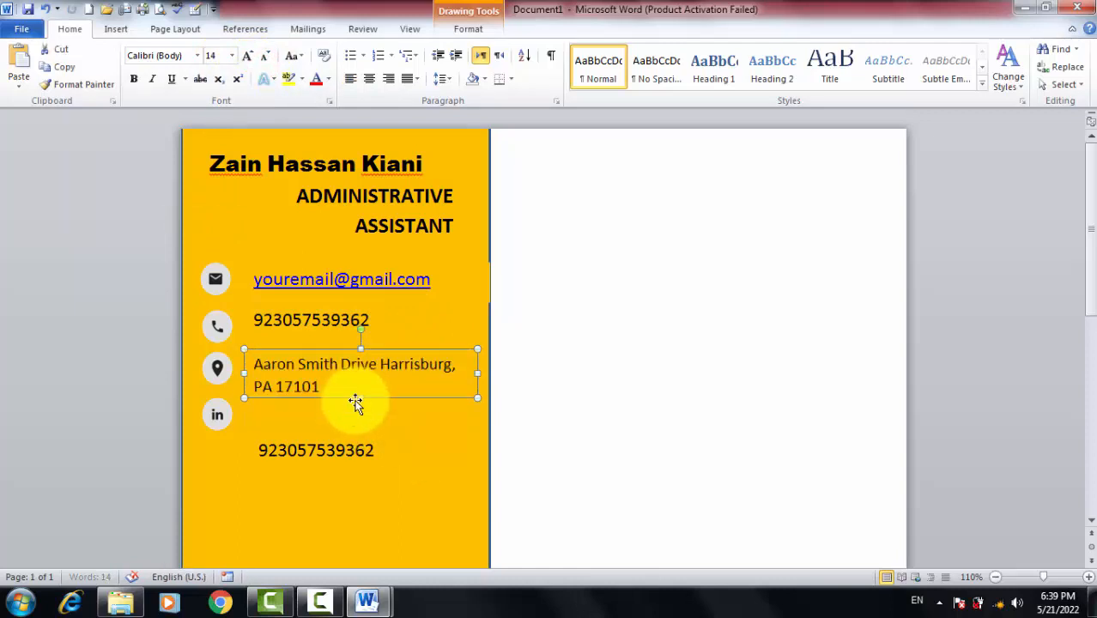
pyautogui.click(363, 412)
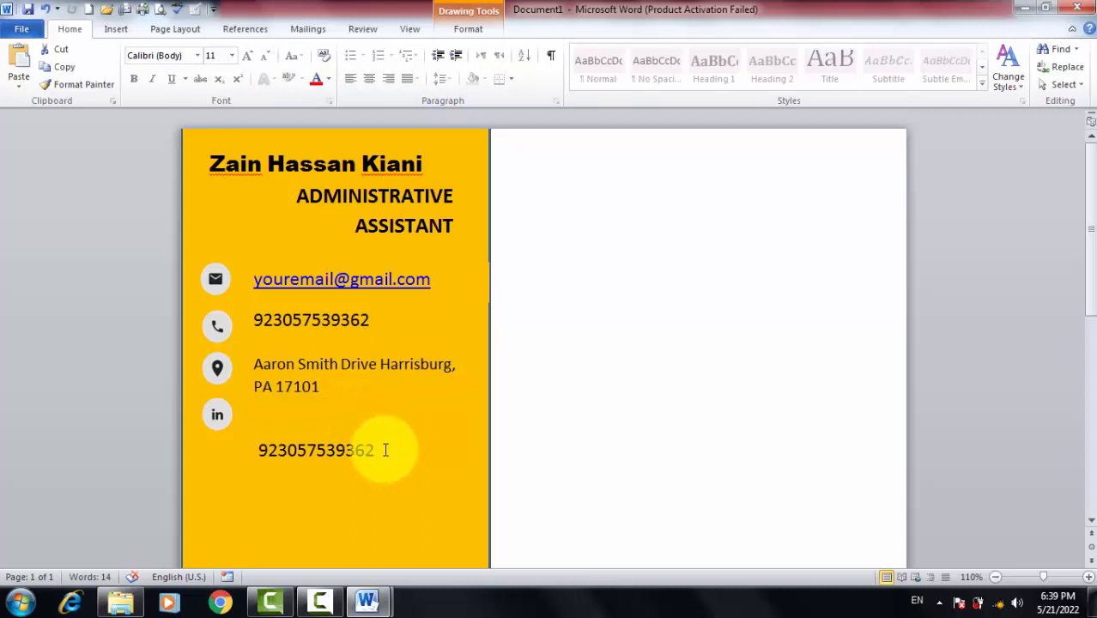
pyautogui.click(352, 449)
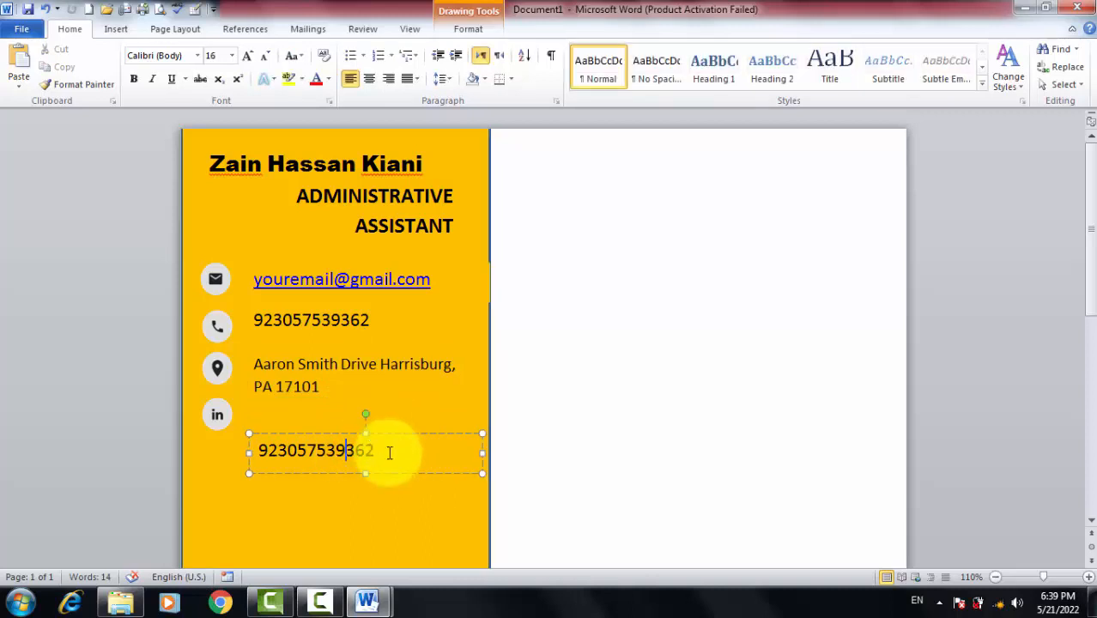
pyautogui.moveTo(387, 450); pyautogui.dragTo(215, 422)
# Paste linkedin.com/in/yourprofile from the cv data document into the box beside the in icon
pyautogui.hotkey('alt', 'Tab')
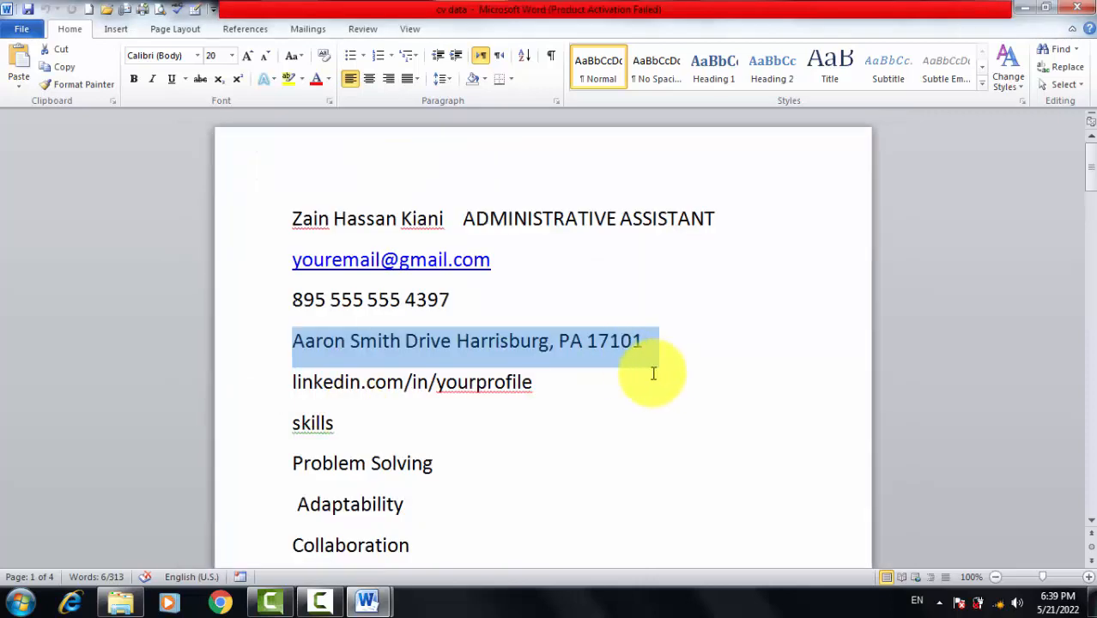
pyautogui.moveTo(383, 426); pyautogui.dragTo(258, 379)
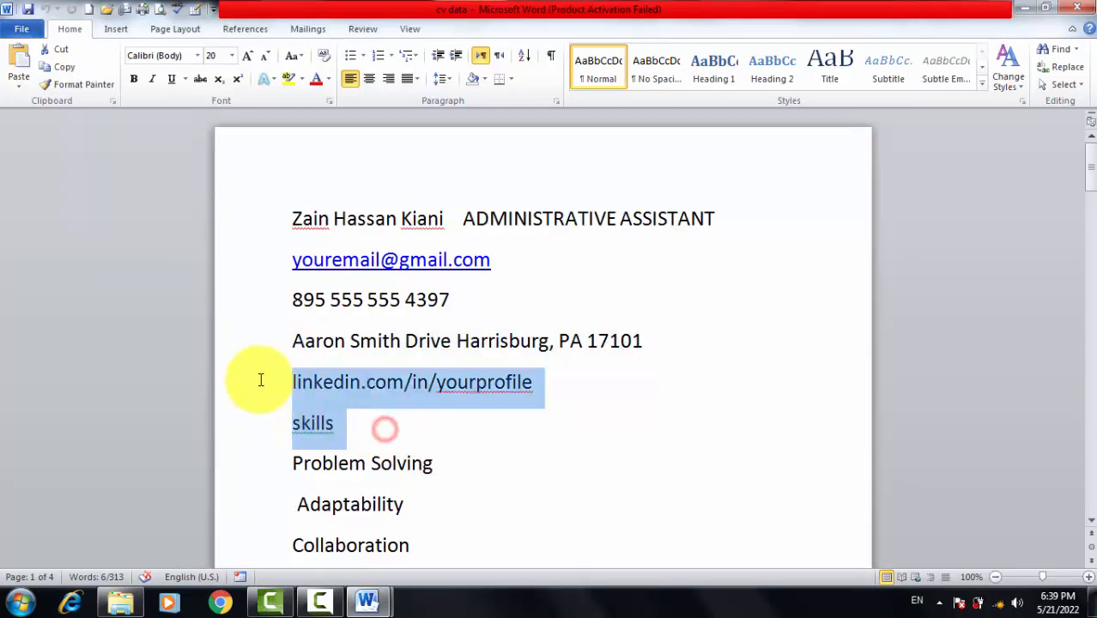
pyautogui.press('Delete')
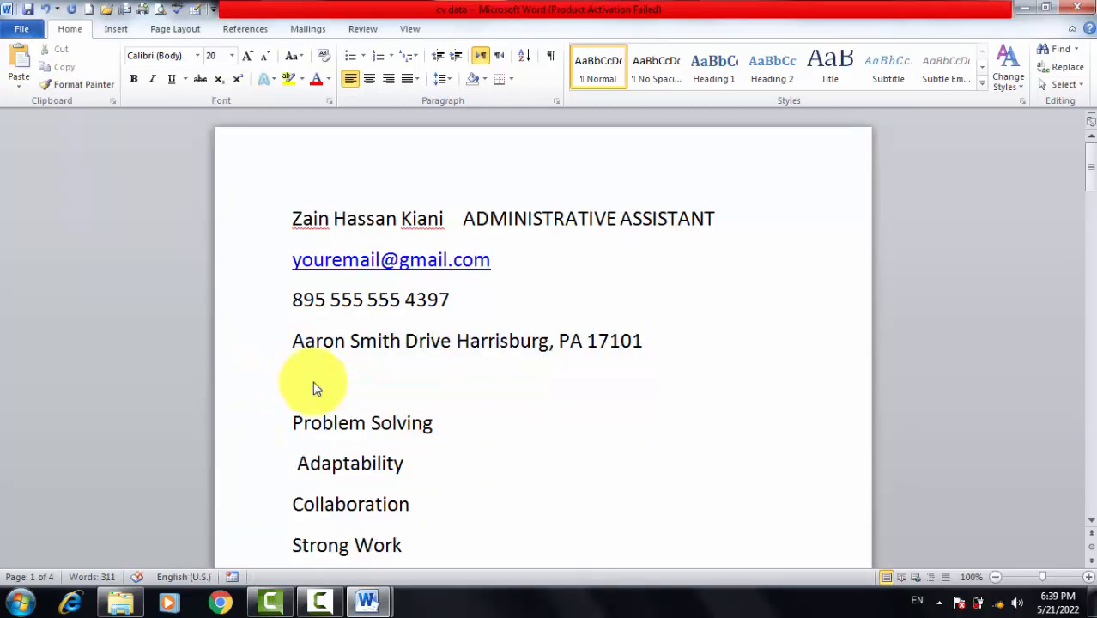
pyautogui.hotkey('ctrl', 'z')
pyautogui.hotkey('ctrl', 'c')
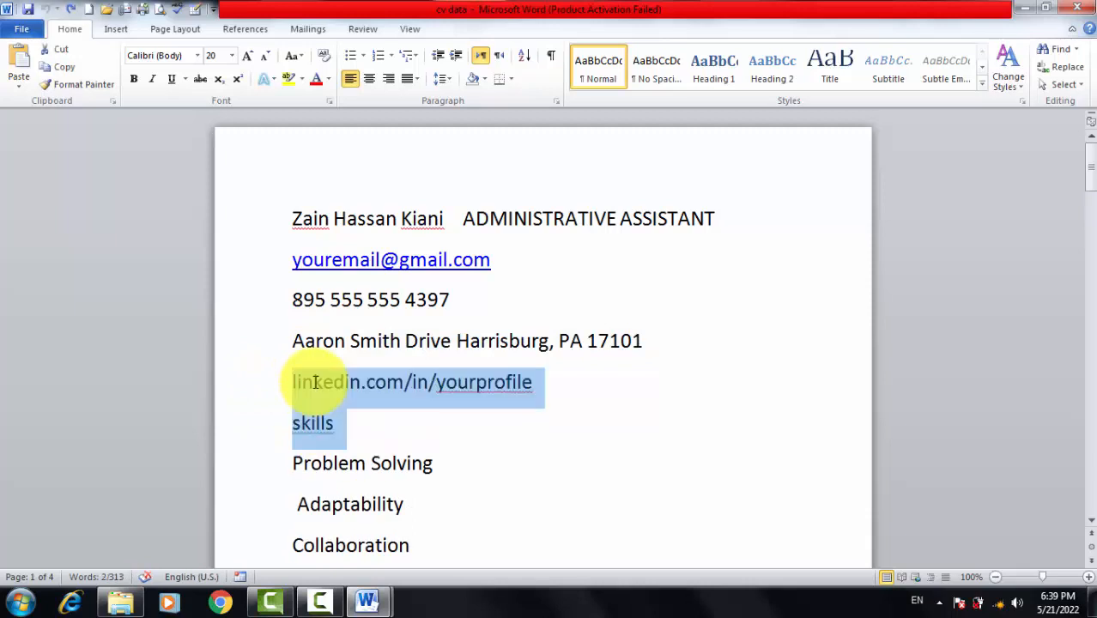
pyautogui.hotkey('alt', 'Tab')
pyautogui.hotkey('ctrl', 'v')
pyautogui.moveTo(409, 420); pyautogui.dragTo(372, 412)
# Shrink the LinkedIn address from 18 to 16 pt so it fits on one line
pyautogui.click(372, 401)
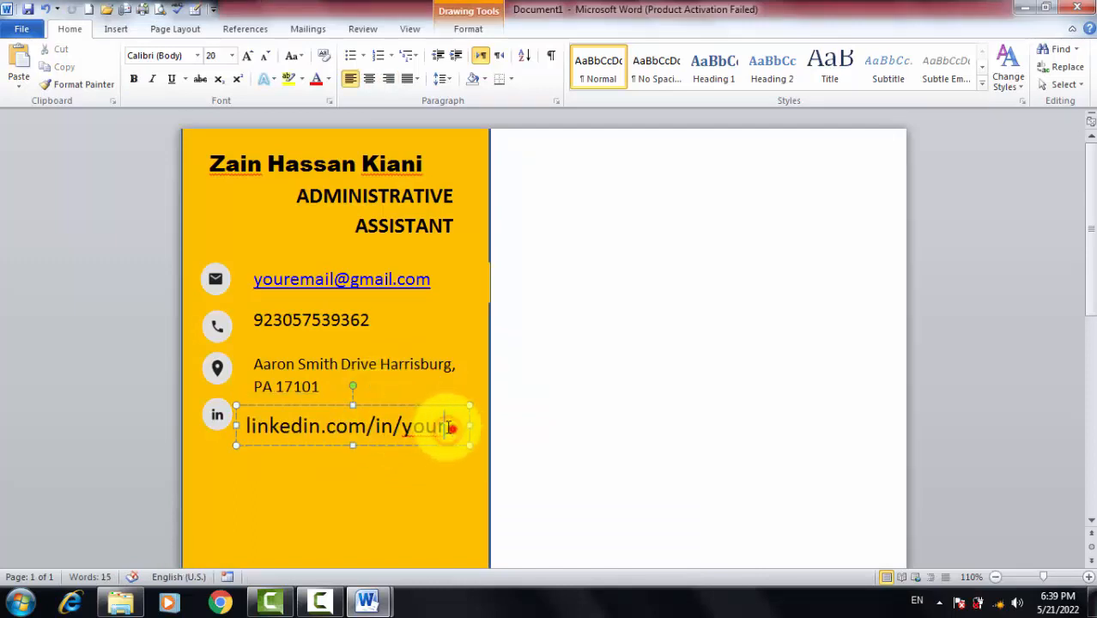
pyautogui.moveTo(448, 429); pyautogui.dragTo(242, 412)
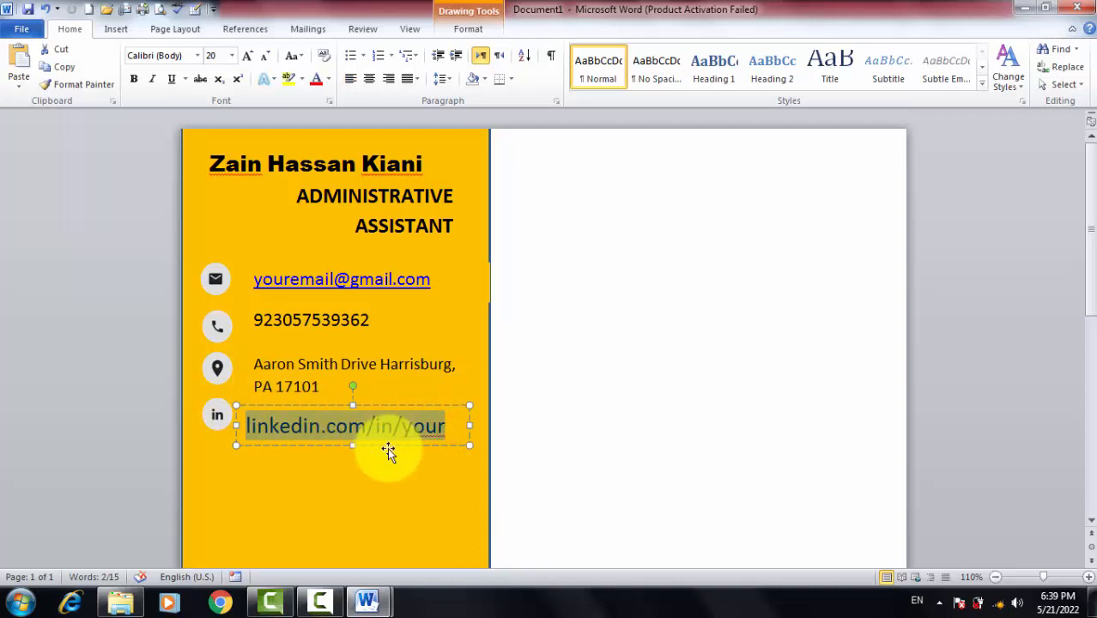
pyautogui.click(457, 421)
pyautogui.tripleClick(442, 436)
pyautogui.click(269, 59)
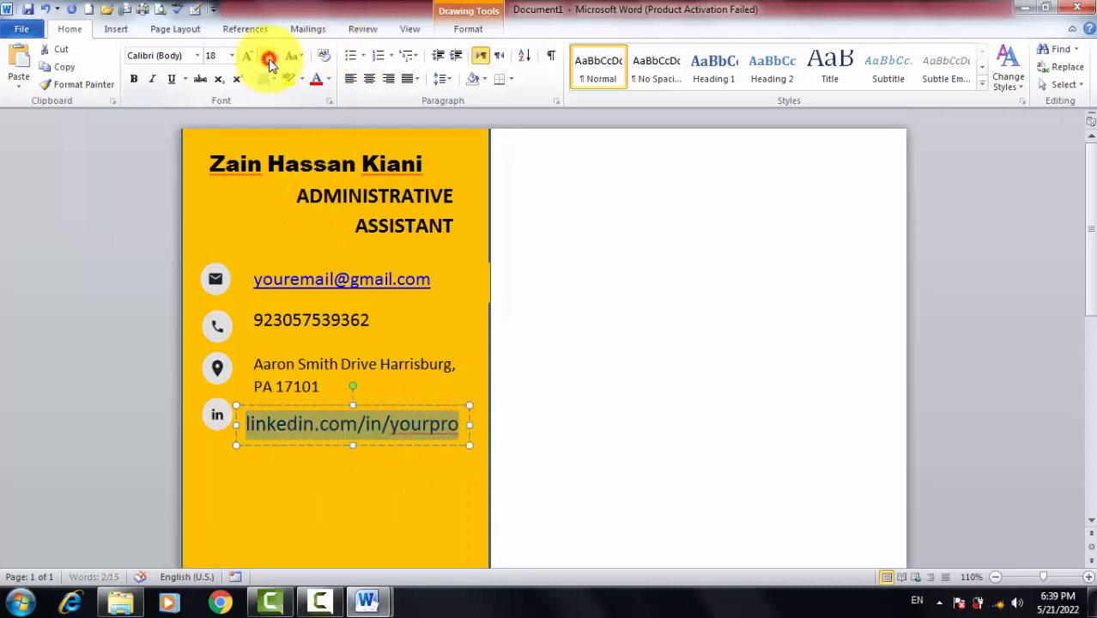
pyautogui.click(269, 60)
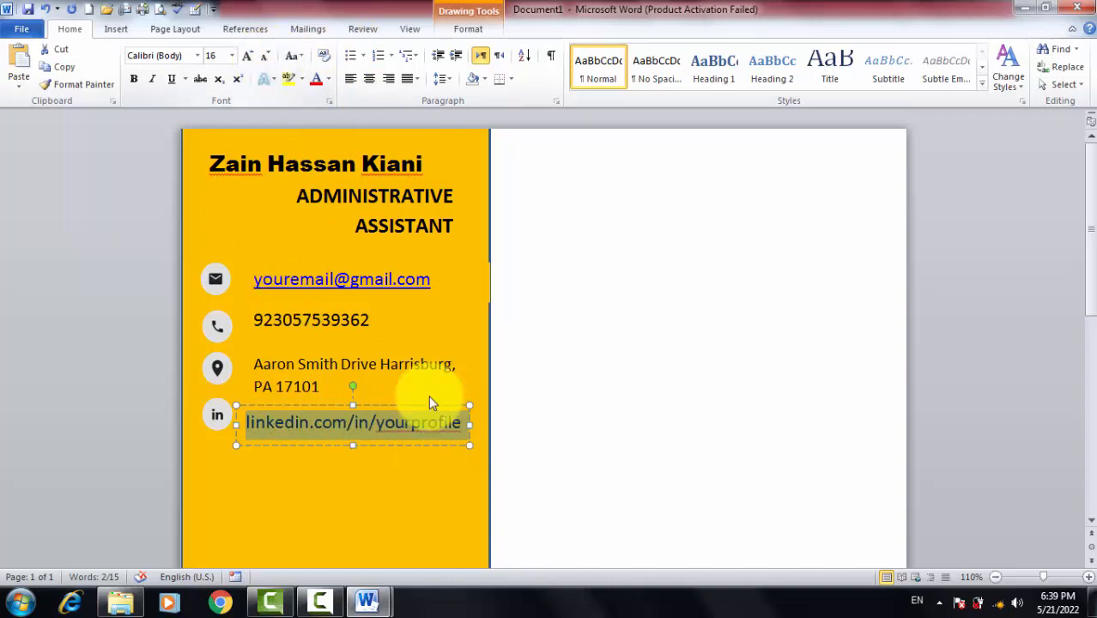
pyautogui.click(360, 501)
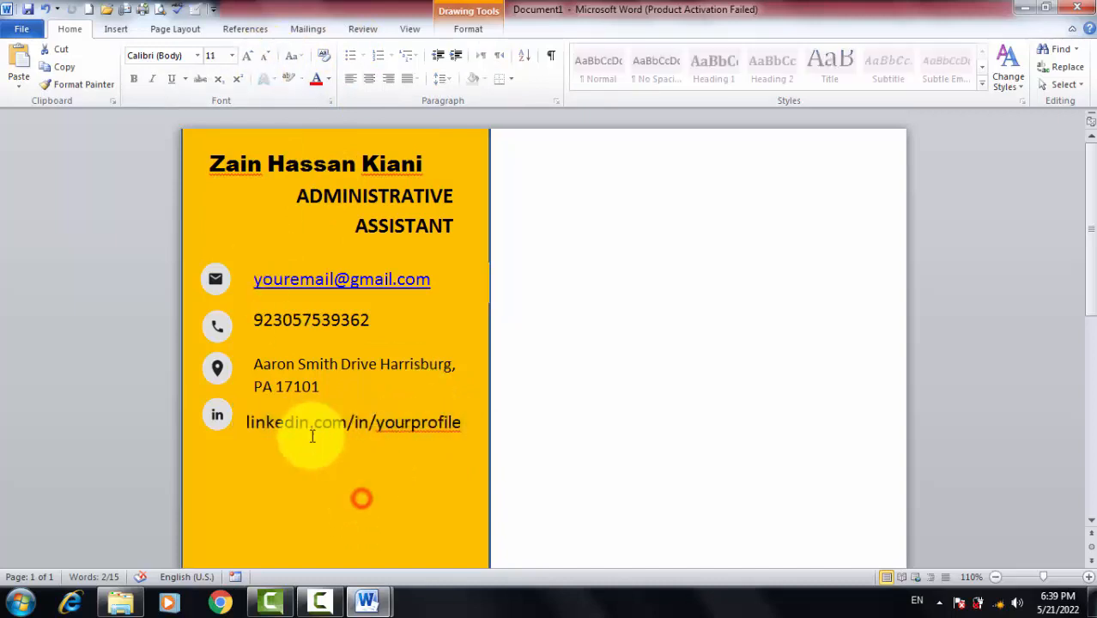
# Check the positions of the sidebar icons and contact text boxes
pyautogui.click(218, 418)
pyautogui.click(269, 456)
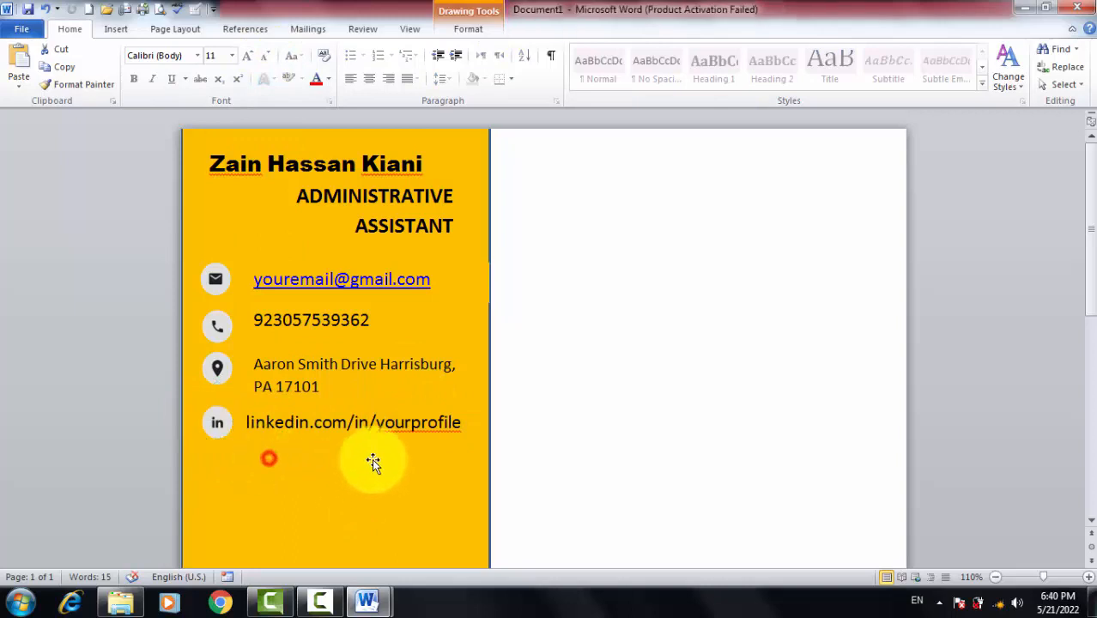
pyautogui.click(212, 319)
pyautogui.click(263, 303)
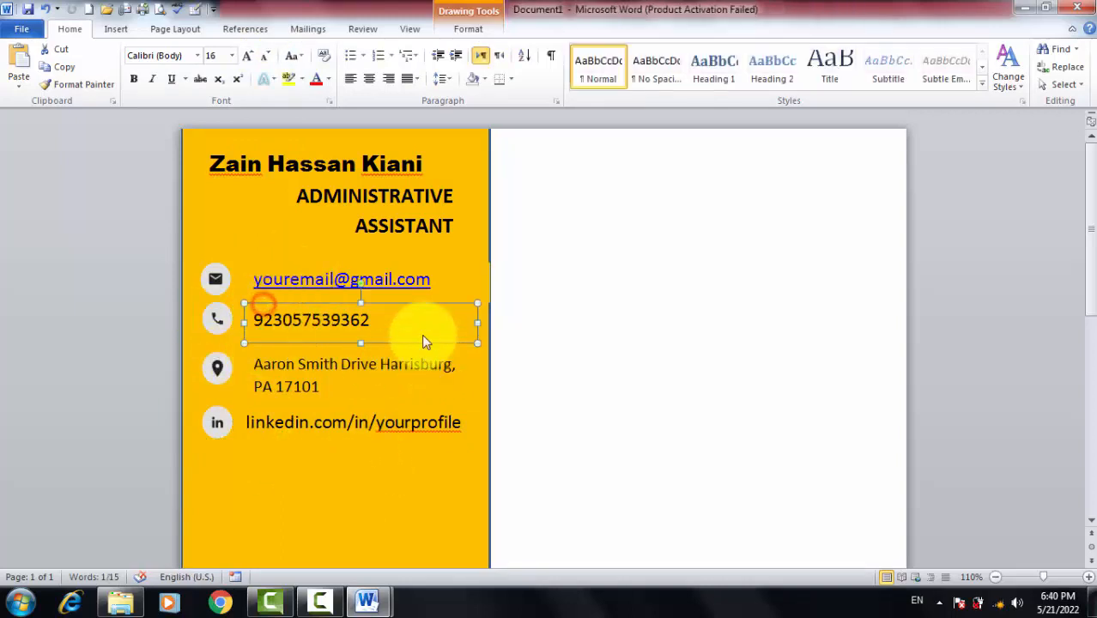
pyautogui.click(326, 243)
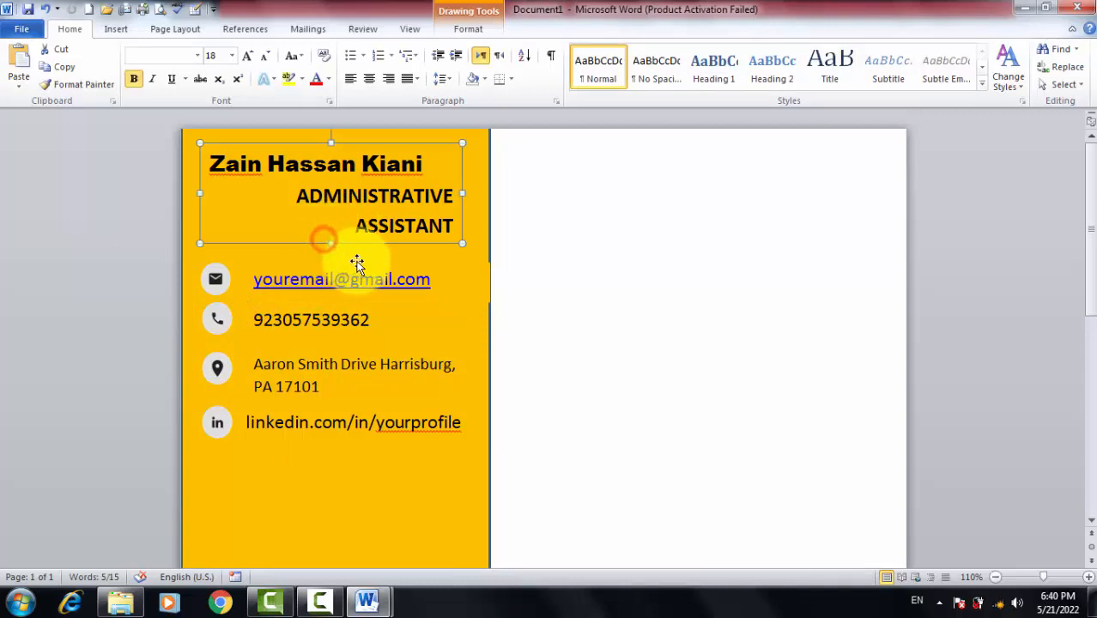
pyautogui.click(473, 268)
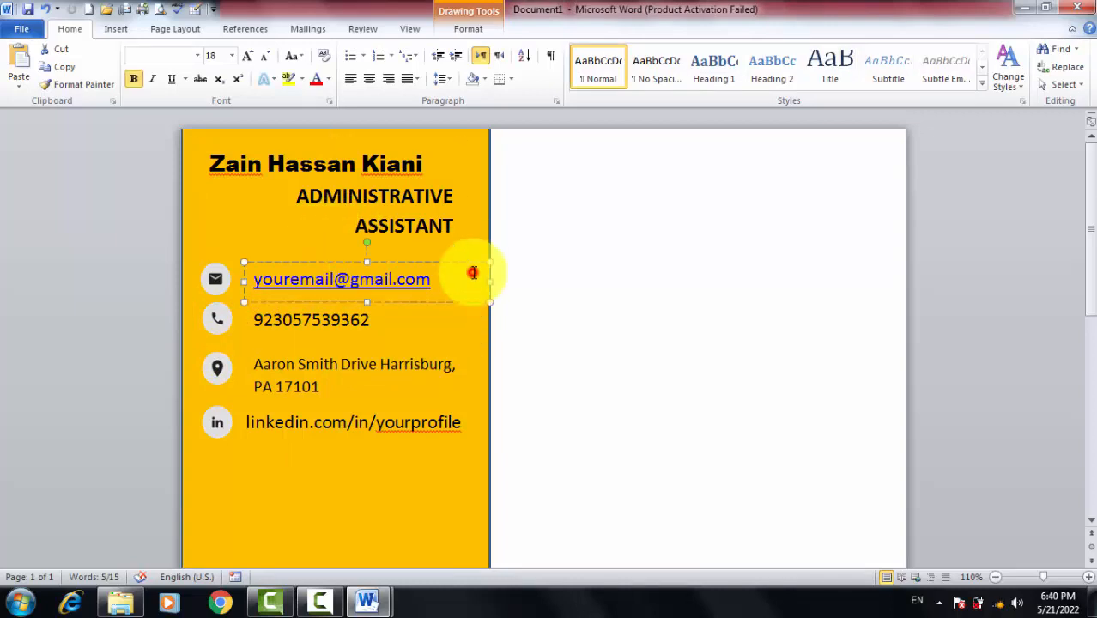
pyautogui.click(478, 226)
# Draw a white horizontal divider line under ASSISTANT across the sidebar width
pyautogui.click(116, 29)
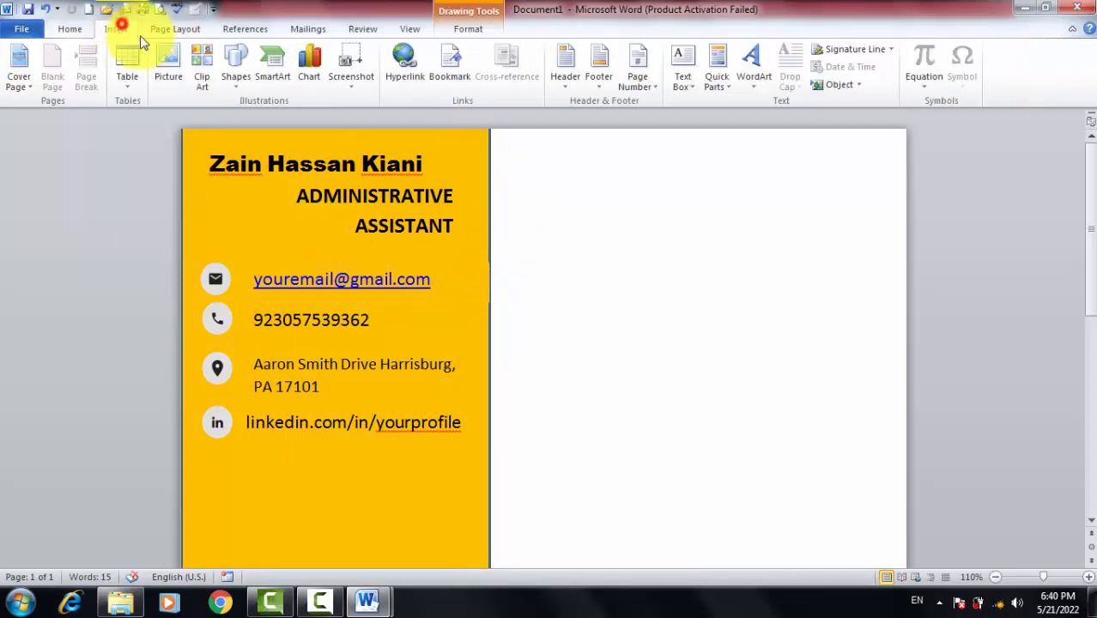
pyautogui.click(236, 77)
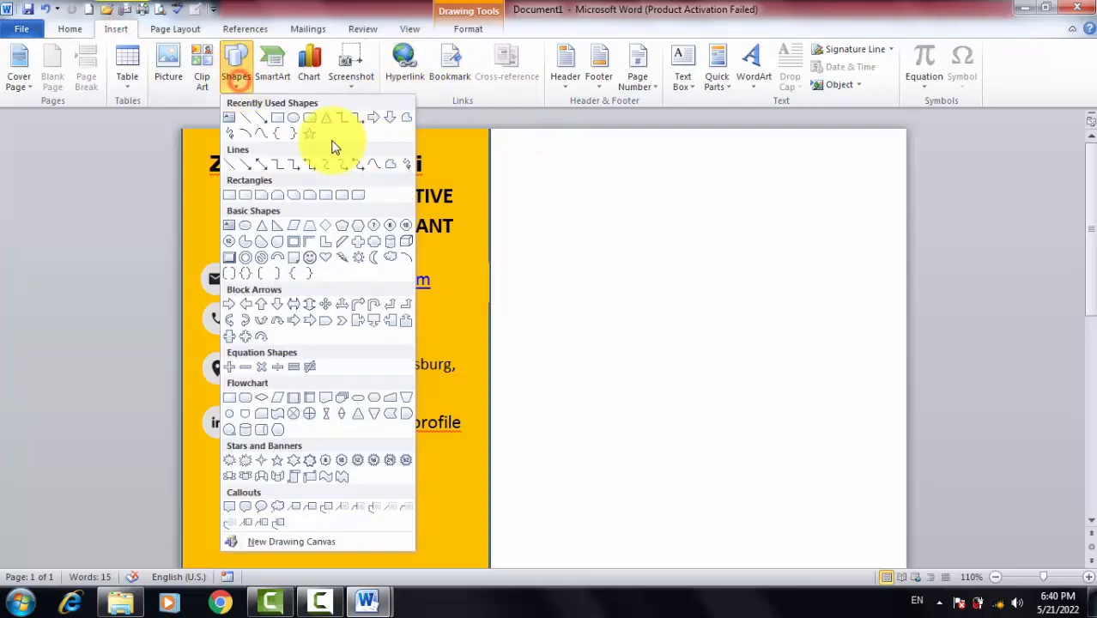
pyautogui.click(252, 118)
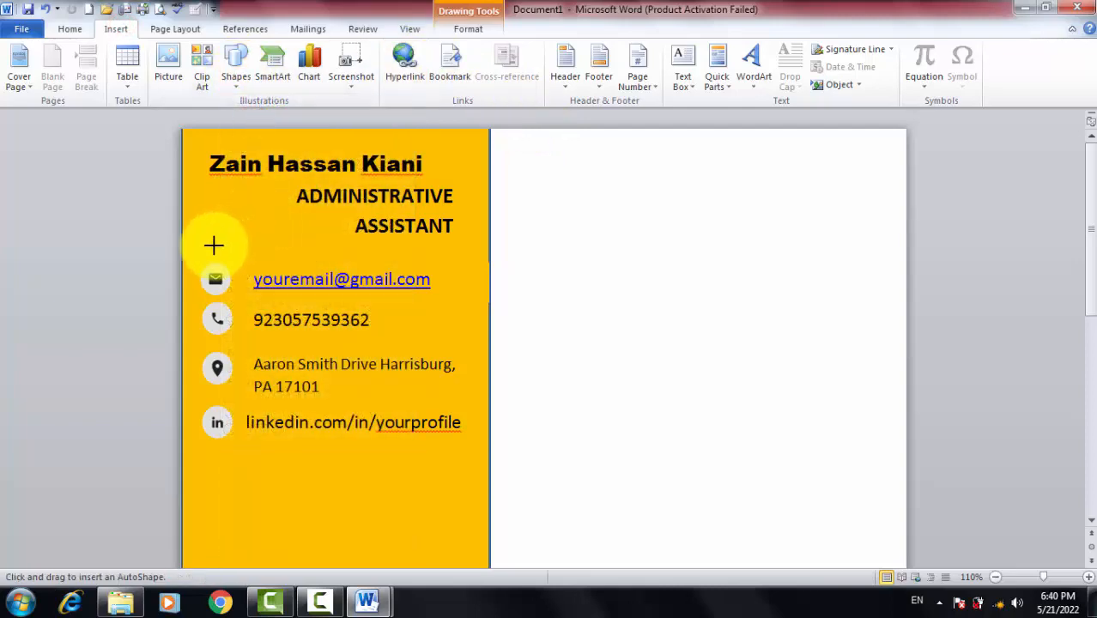
pyautogui.moveTo(181, 239); pyautogui.dragTo(484, 244)
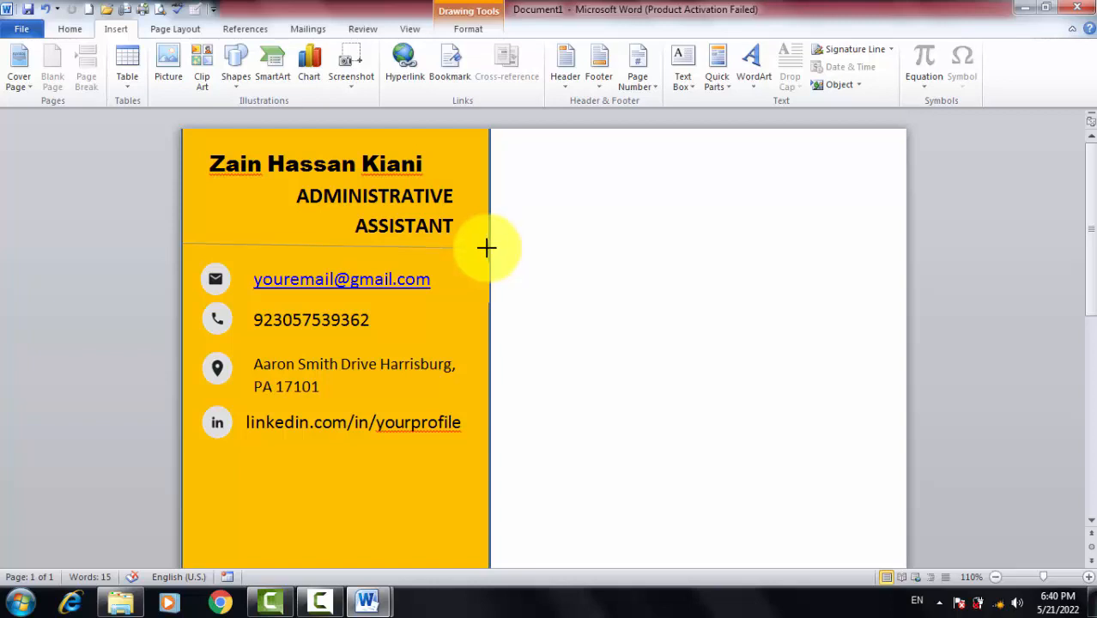
pyautogui.moveTo(486, 248); pyautogui.dragTo(489, 248)
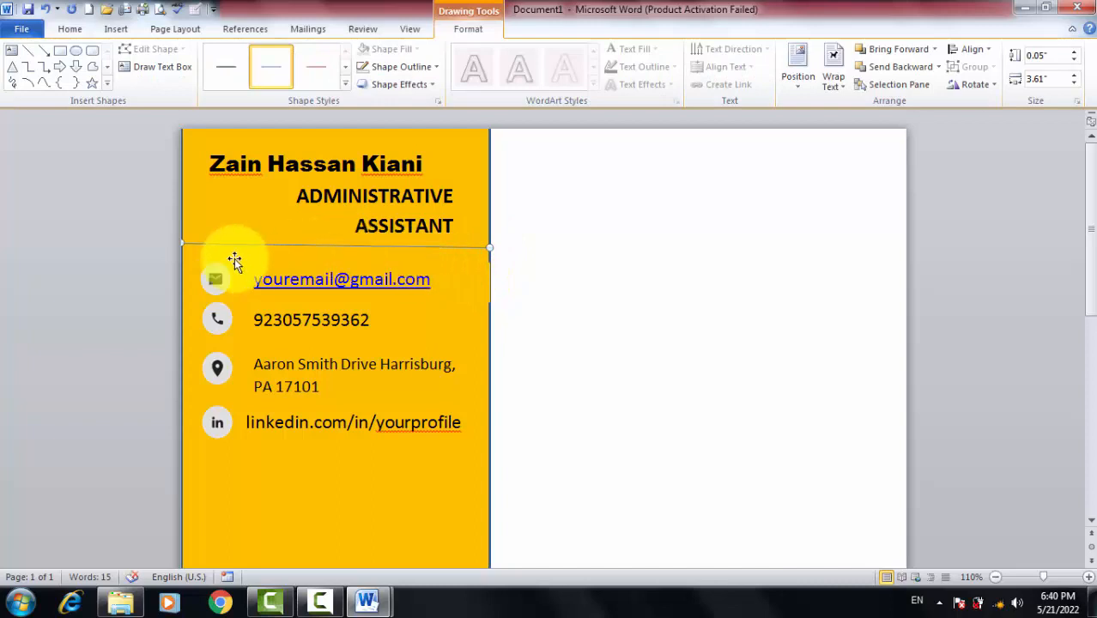
pyautogui.moveTo(182, 245); pyautogui.dragTo(182, 248)
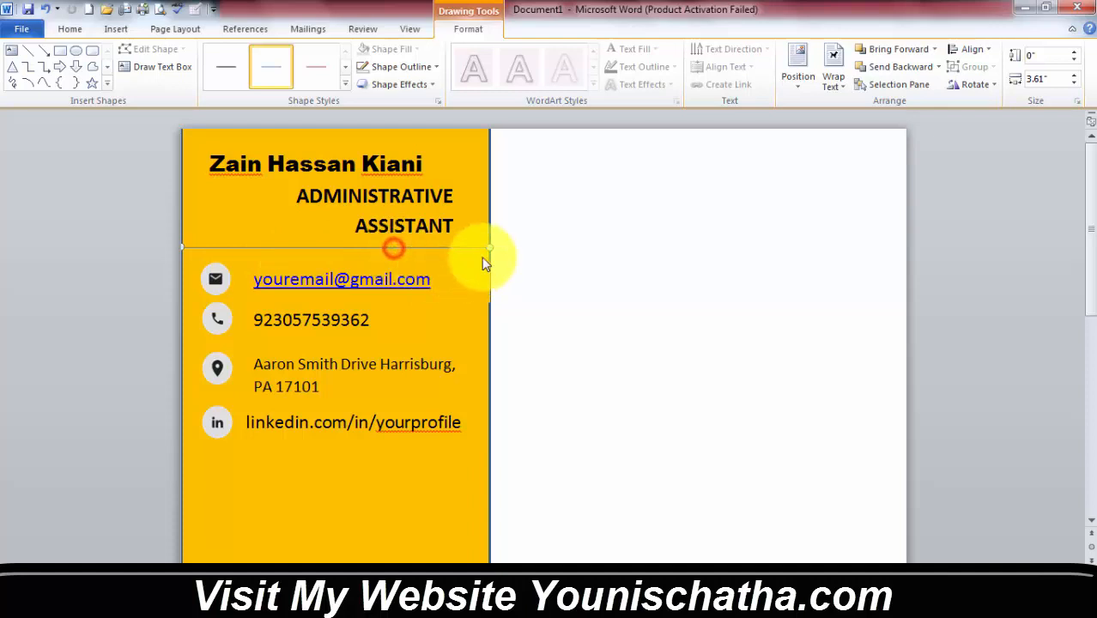
pyautogui.click(436, 73)
pyautogui.click(359, 101)
# Place a copy of the divider below the LinkedIn row, then bring up the cv data document
pyautogui.click(347, 513)
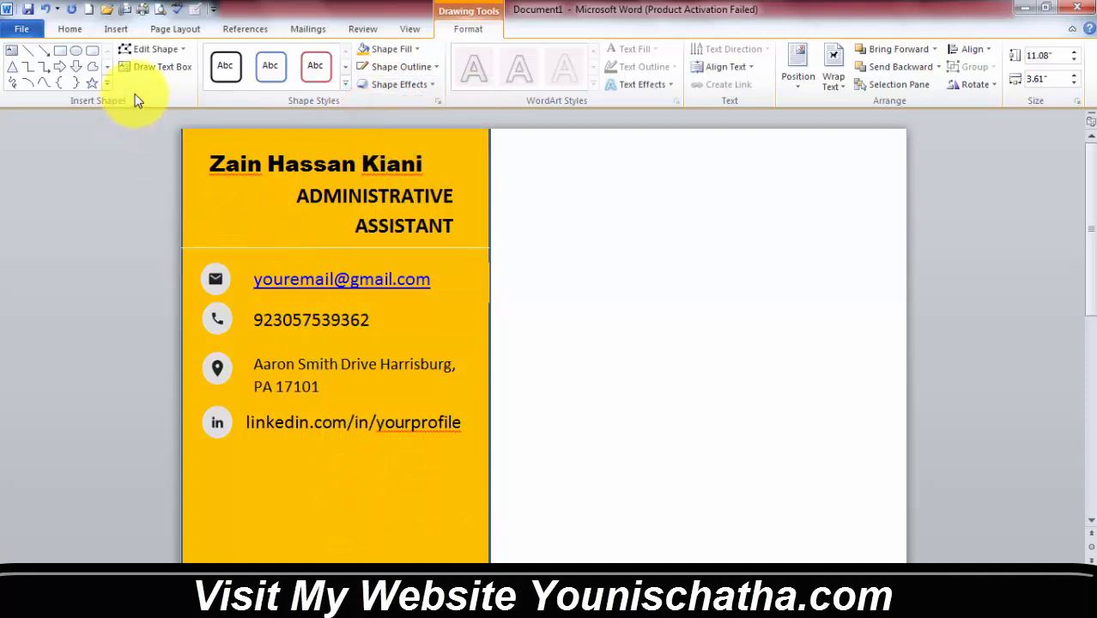
pyautogui.click(364, 249)
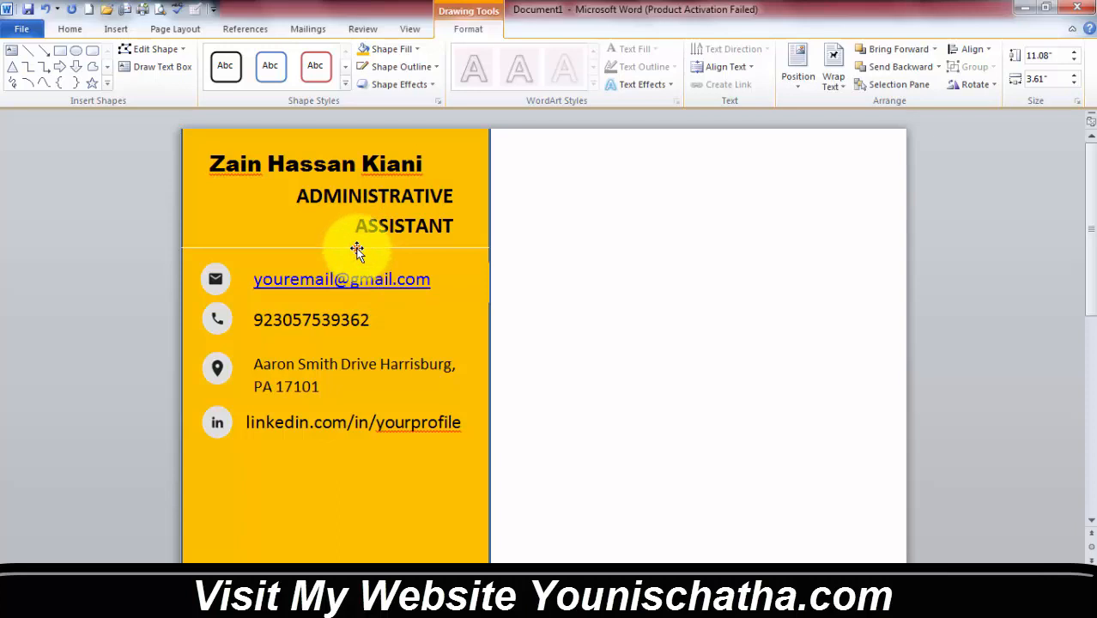
pyautogui.click(357, 249)
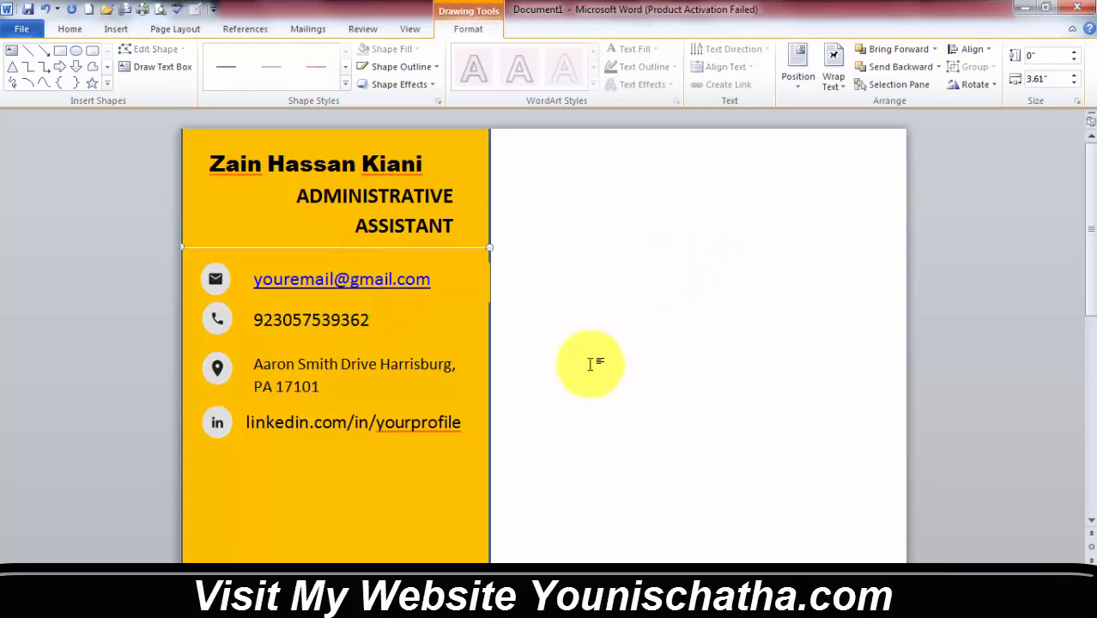
pyautogui.click(299, 482)
pyautogui.press('Tab')
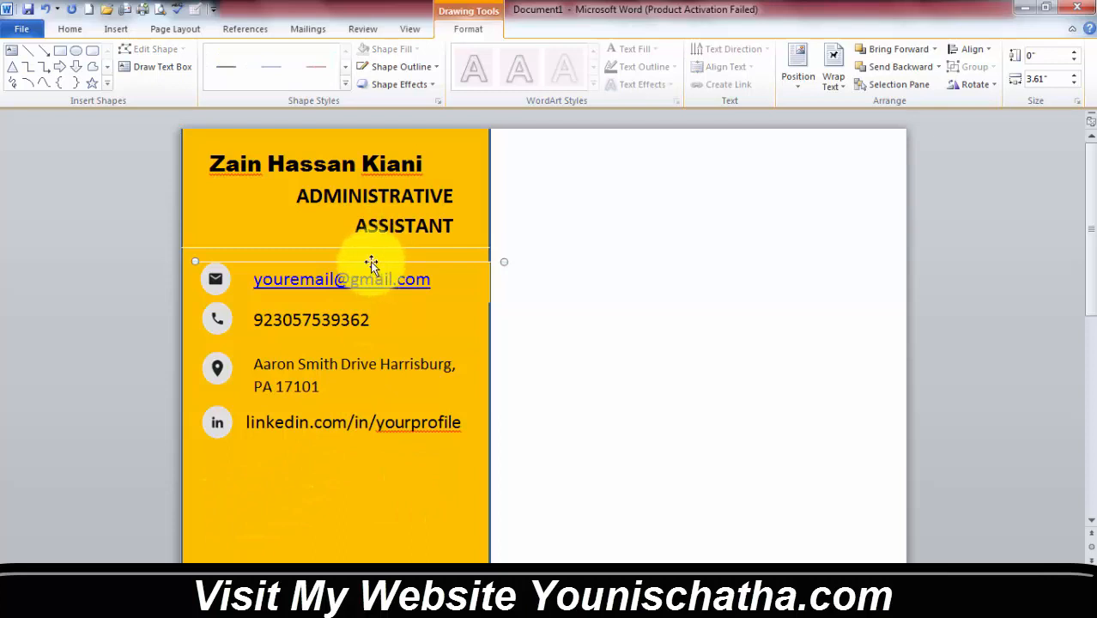
pyautogui.moveTo(371, 262); pyautogui.dragTo(356, 471)
pyautogui.click(360, 508)
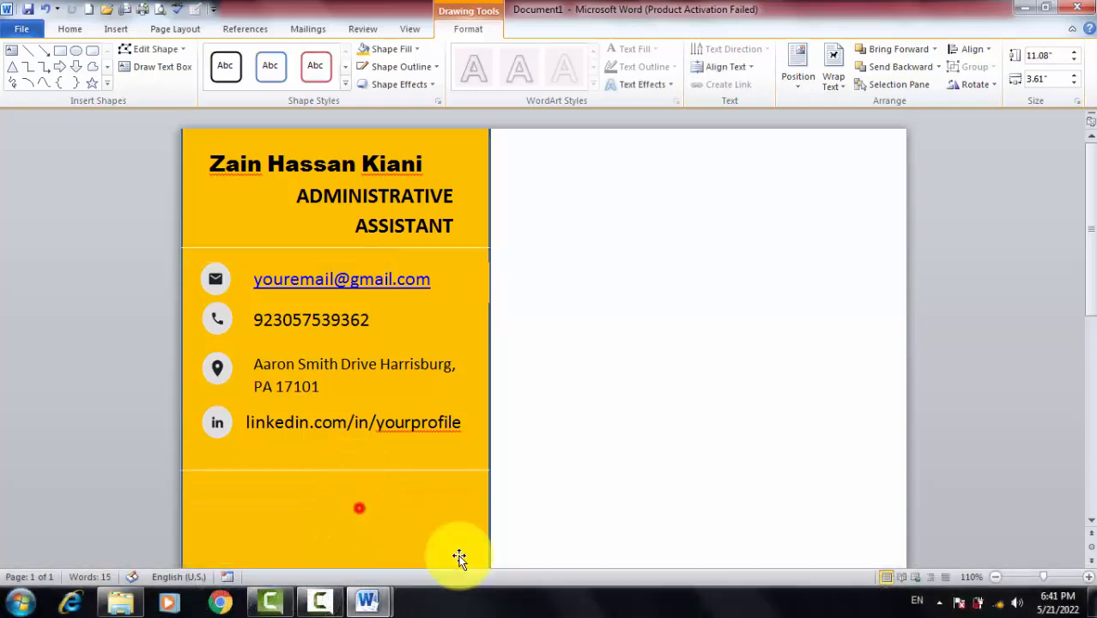
pyautogui.scroll(-3, 403, 329)
pyautogui.scroll(3, 402, 331)
pyautogui.scroll(-3, 402, 331)
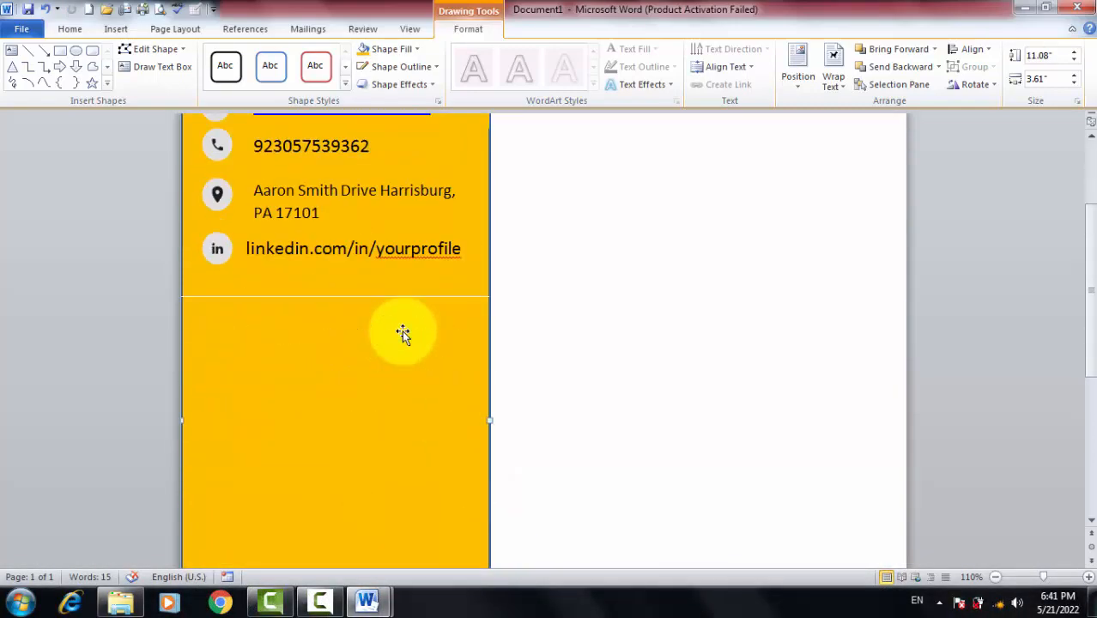
pyautogui.hotkey('alt', 'Tab')
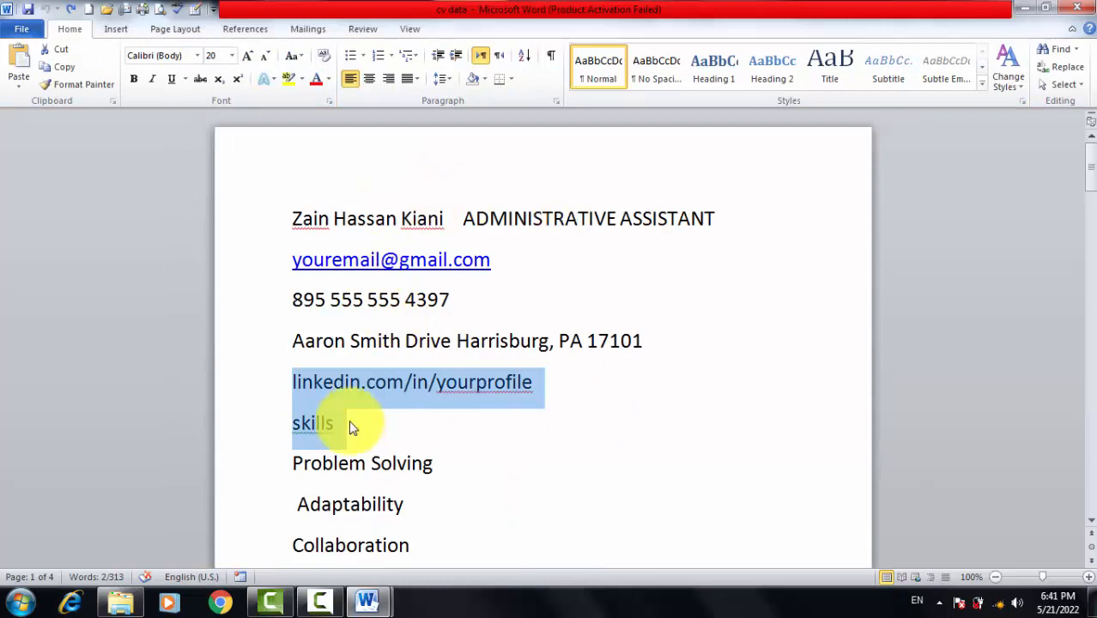
# Paste a copy of the name-and-title text box and drag it below the lower divider
pyautogui.scroll(-6, 349, 430)
pyautogui.scroll(1, 362, 184)
pyautogui.click(370, 238)
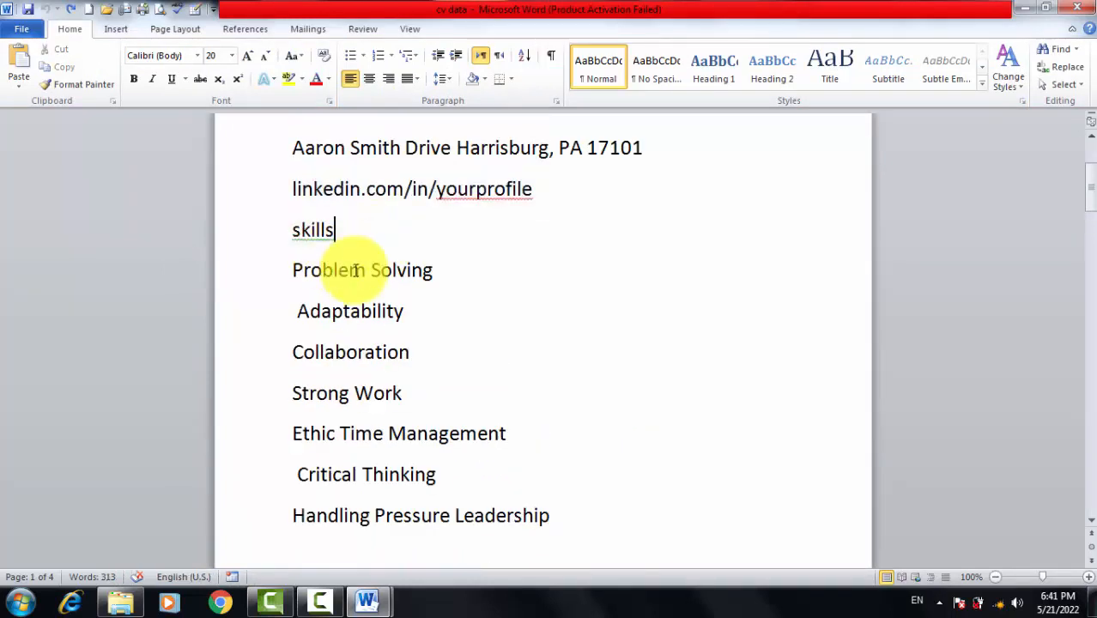
pyautogui.hotkey('alt', 'Tab')
pyautogui.scroll(3, 360, 266)
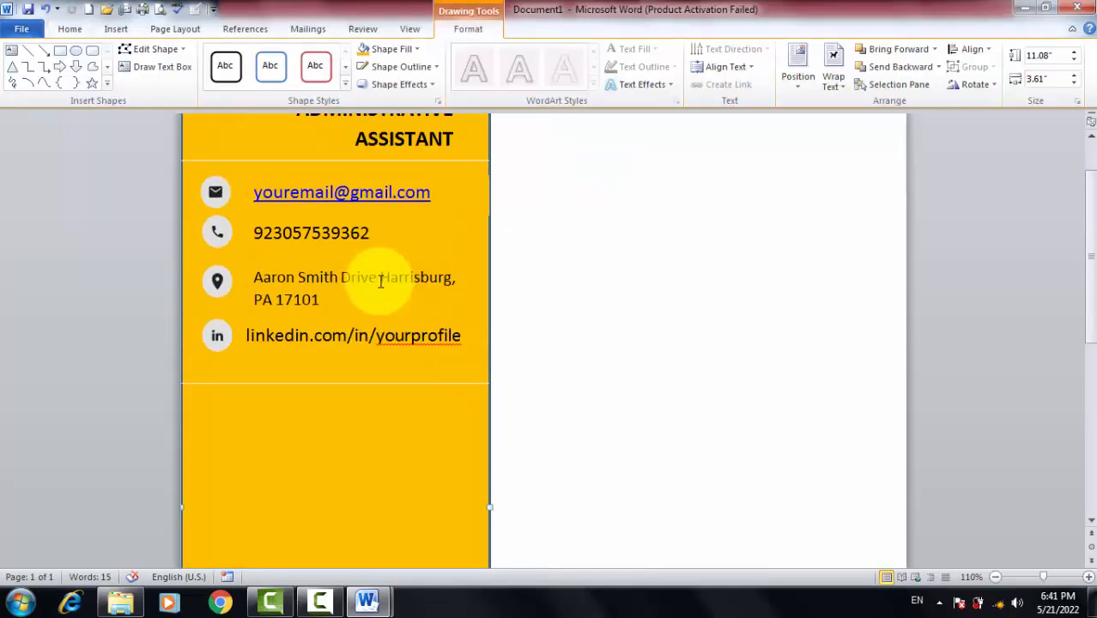
pyautogui.click(358, 166)
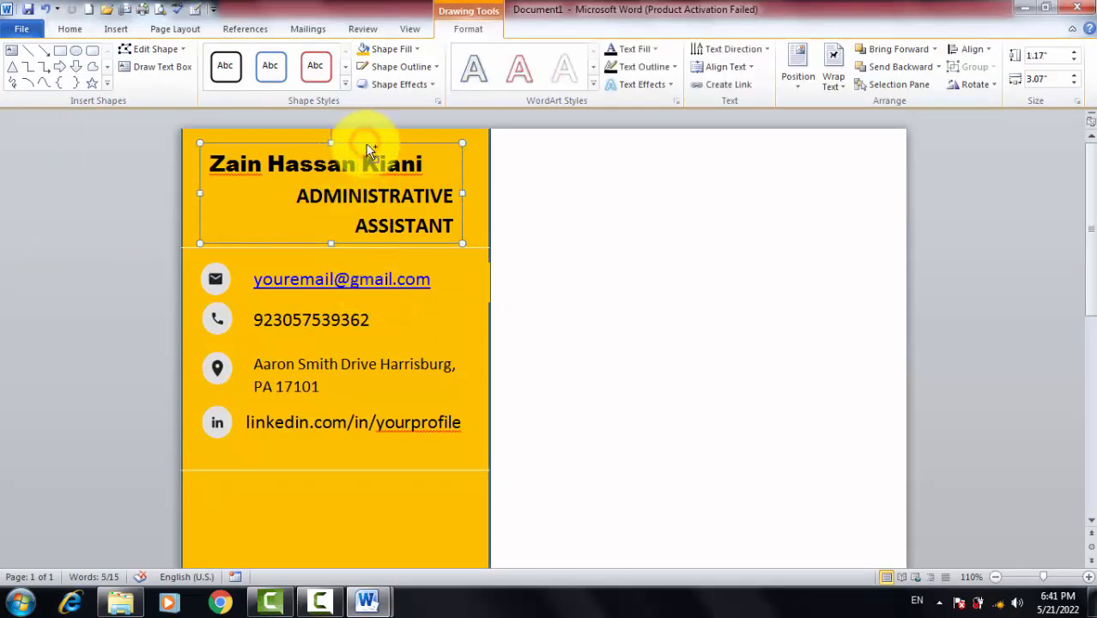
pyautogui.hotkey('alt', 'Tab')
pyautogui.hotkey('alt', 'Tab')
pyautogui.scroll(-1, 301, 448)
pyautogui.click(276, 339)
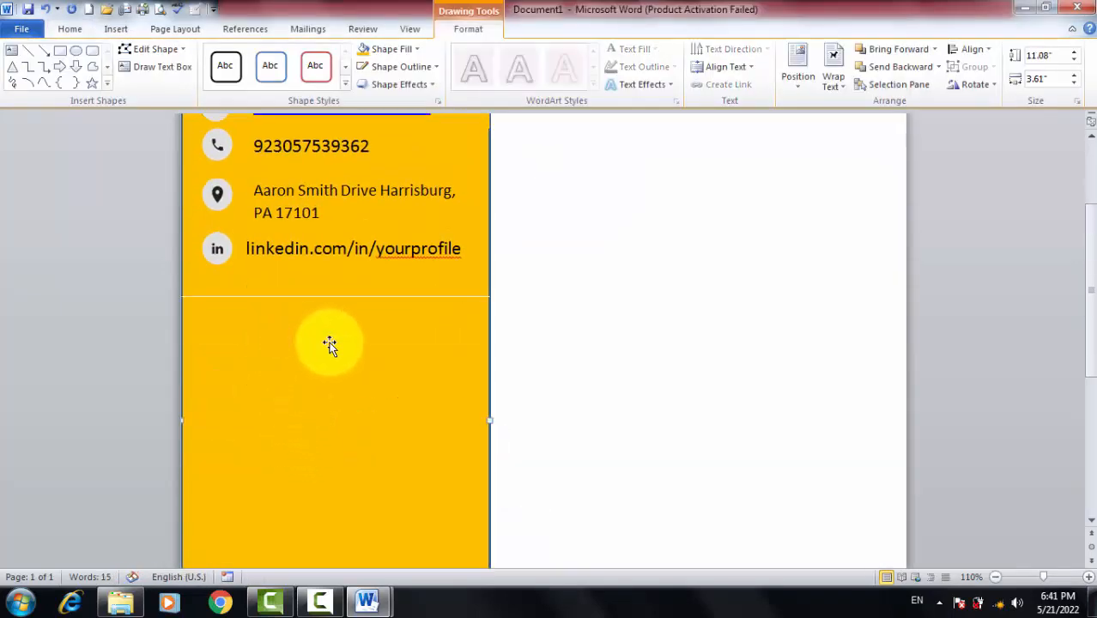
pyautogui.hotkey('ctrl', 'v')
pyautogui.moveTo(380, 159); pyautogui.dragTo(356, 483)
# Shift the copied box right, make it taller and wider, and select its text
pyautogui.scroll(-5, 357, 472)
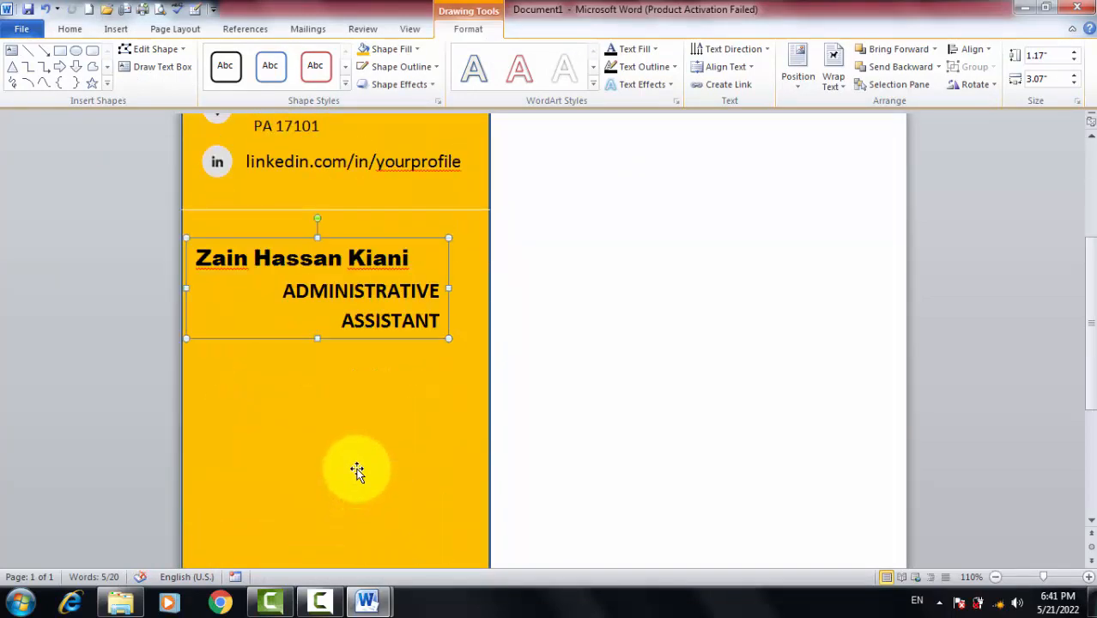
pyautogui.moveTo(345, 240); pyautogui.dragTo(373, 239)
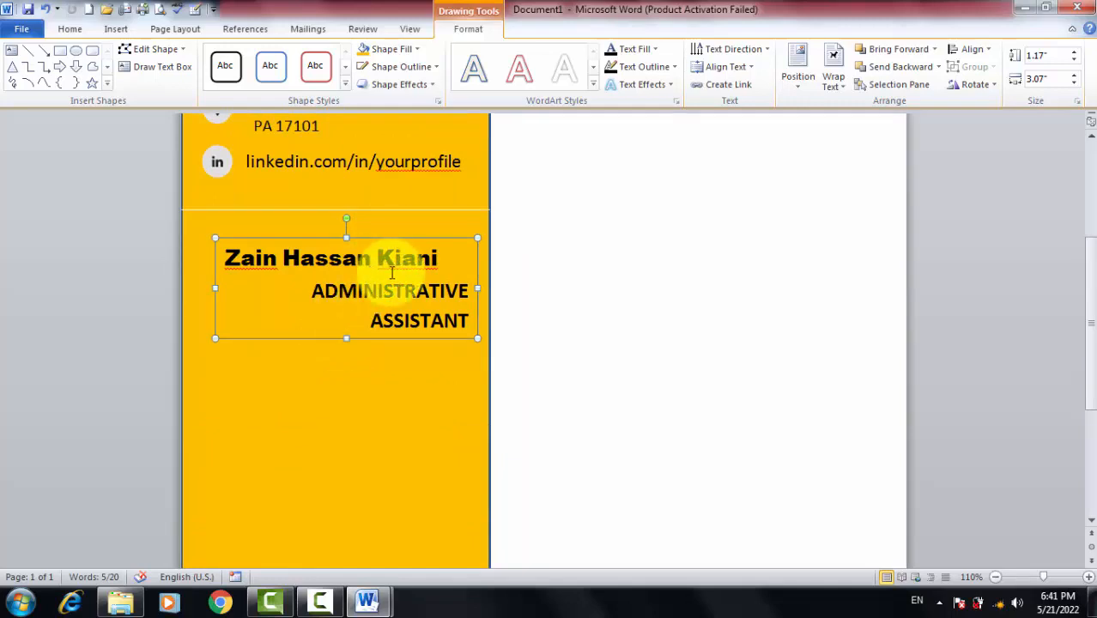
pyautogui.moveTo(347, 338); pyautogui.dragTo(346, 470)
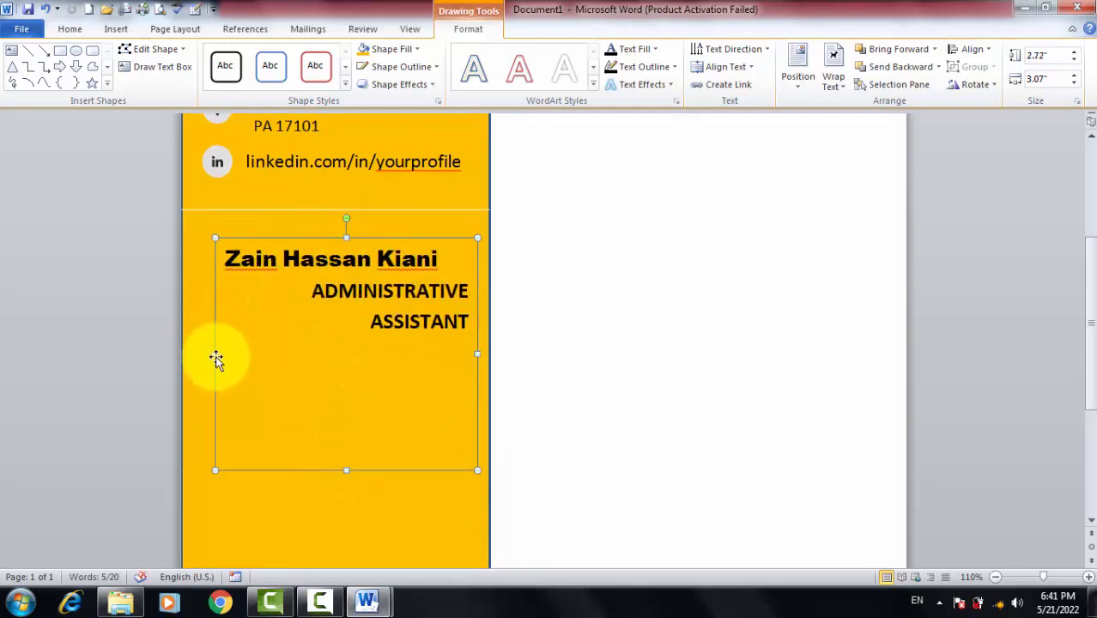
pyautogui.moveTo(216, 357); pyautogui.dragTo(201, 354)
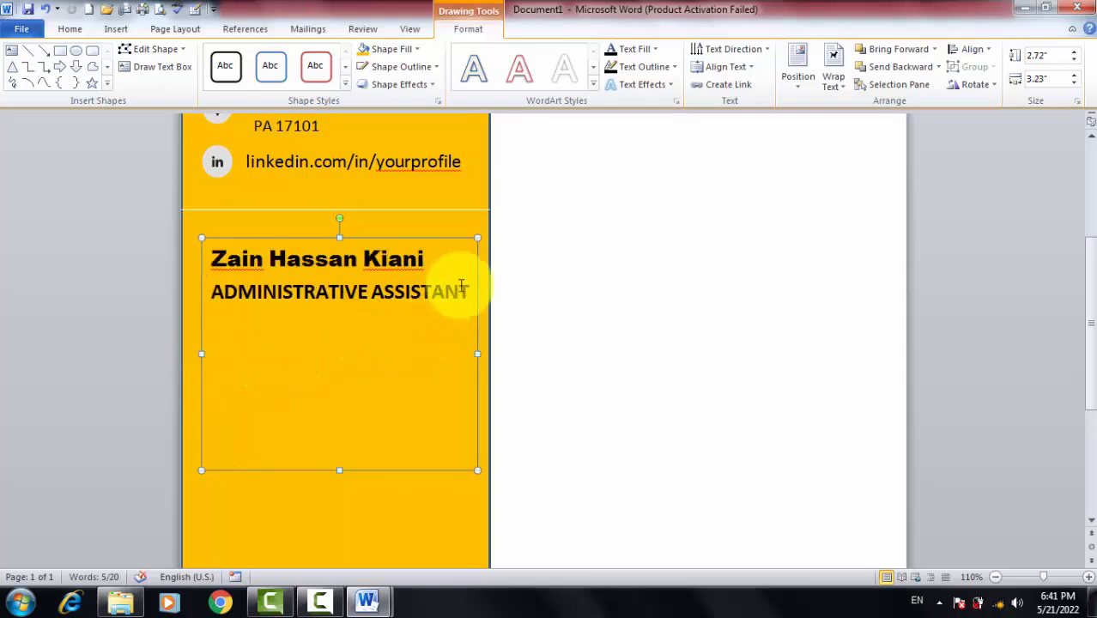
pyautogui.moveTo(473, 292); pyautogui.dragTo(201, 250)
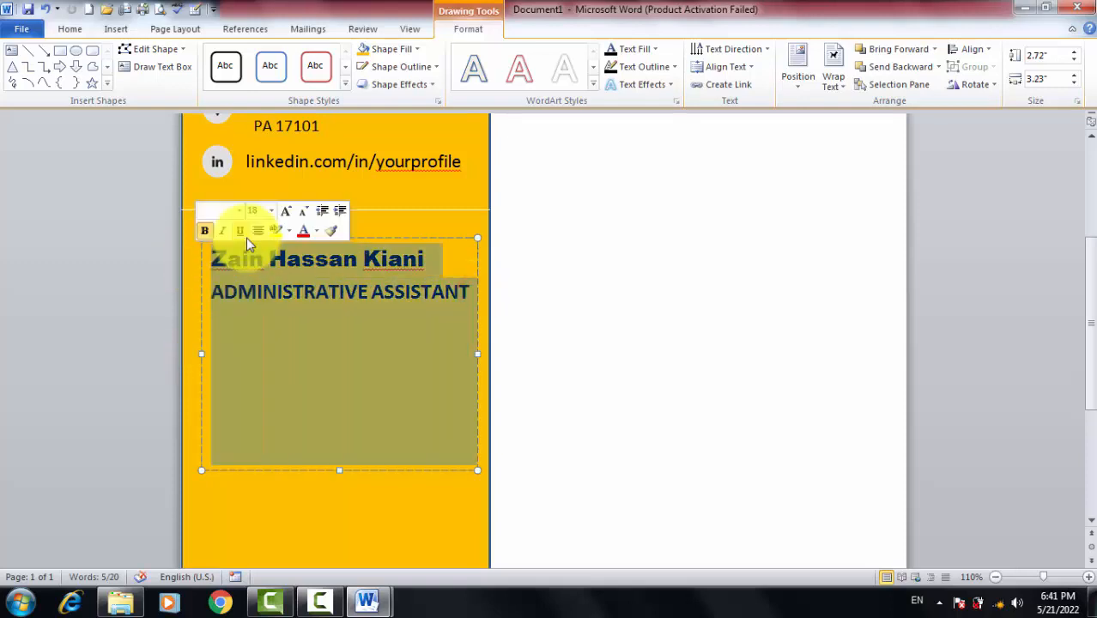
# Replace the copied text with a left-aligned 'Skills' heading
pyautogui.press('Delete')
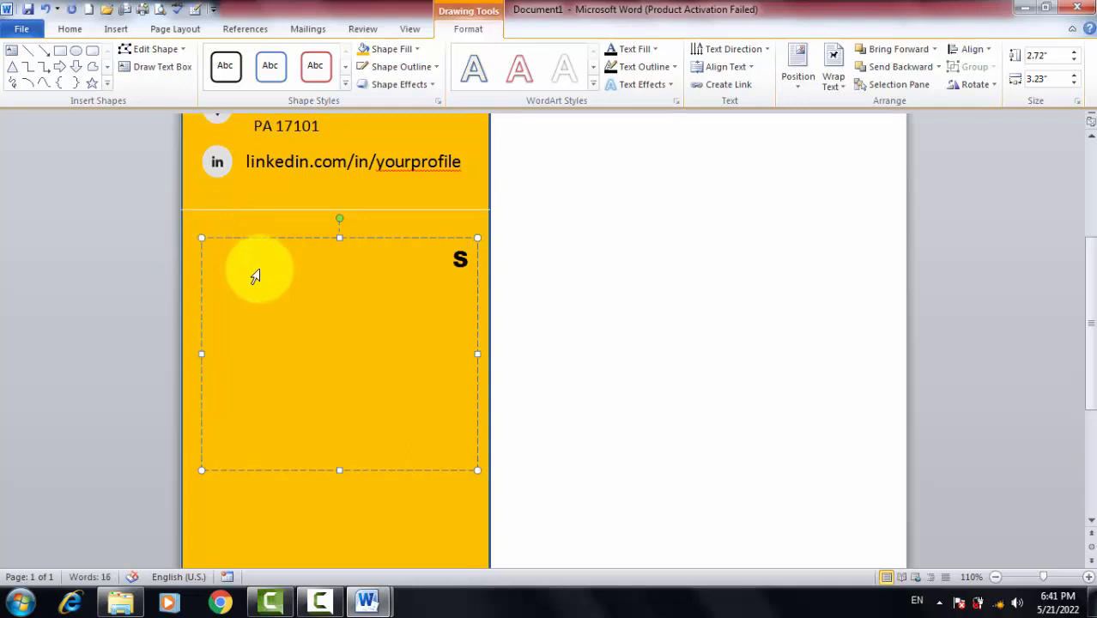
pyautogui.write('Skills')
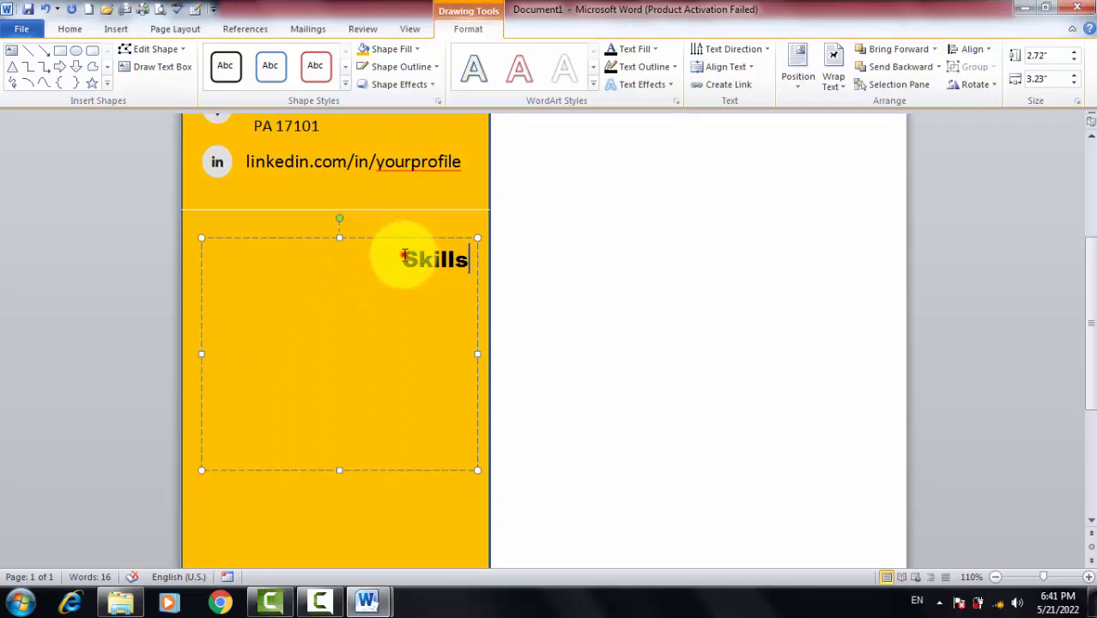
pyautogui.moveTo(396, 257); pyautogui.dragTo(512, 450)
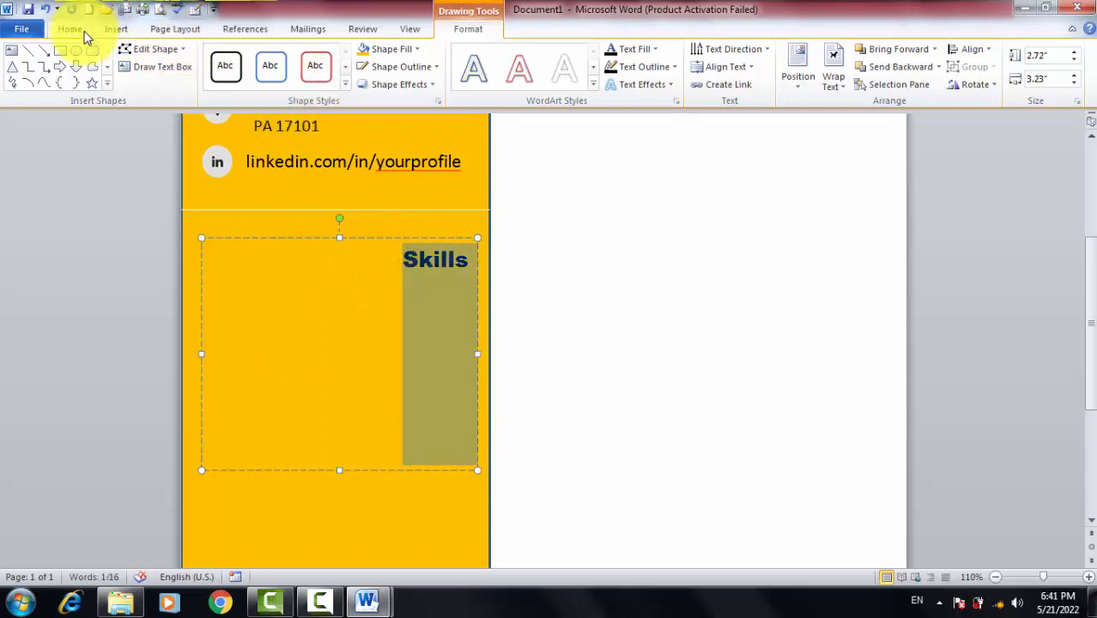
pyautogui.click(74, 28)
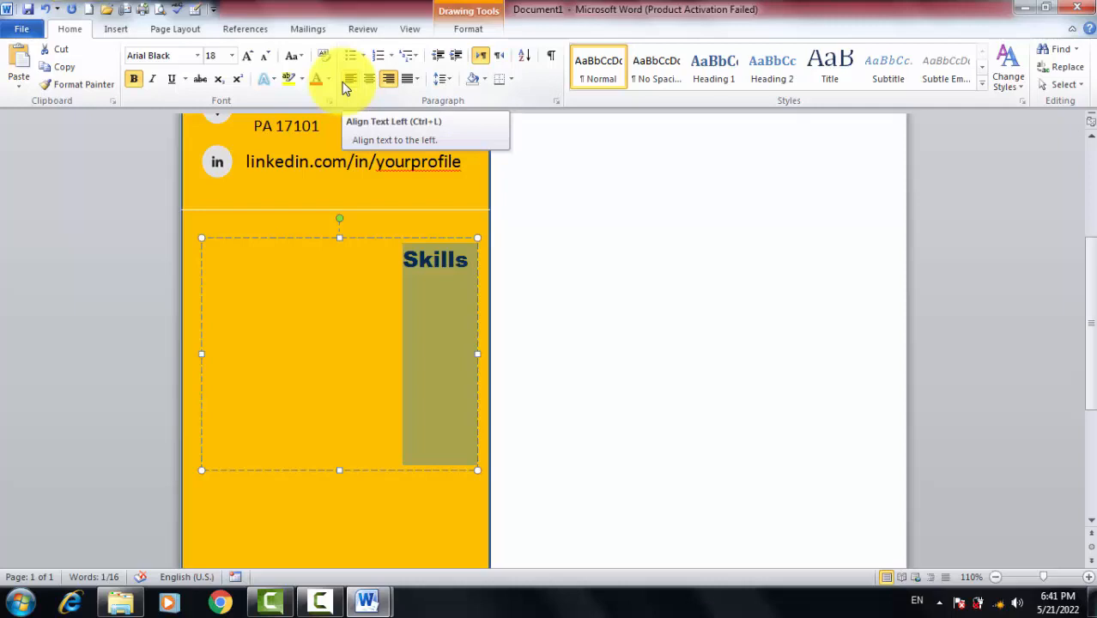
pyautogui.click(347, 82)
pyautogui.click(292, 277)
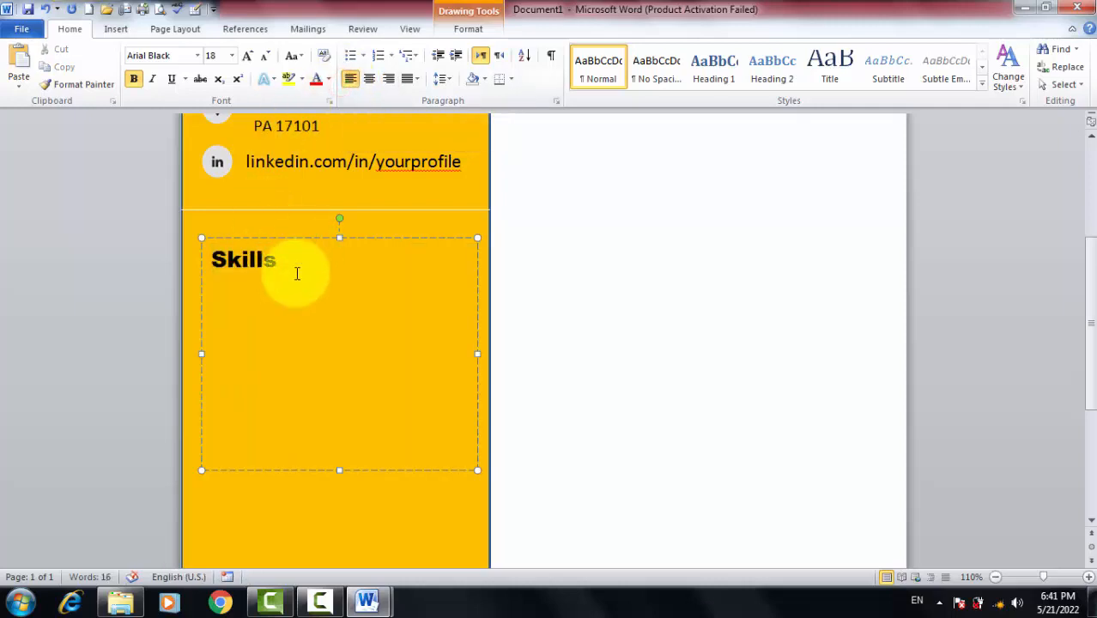
pyautogui.click(296, 276)
pyautogui.click(250, 276)
# Copy the skills from Problem Solving to Handling Pressure Leadership in cv data and paste them below the Skills heading
pyautogui.hotkey('alt', 'Tab')
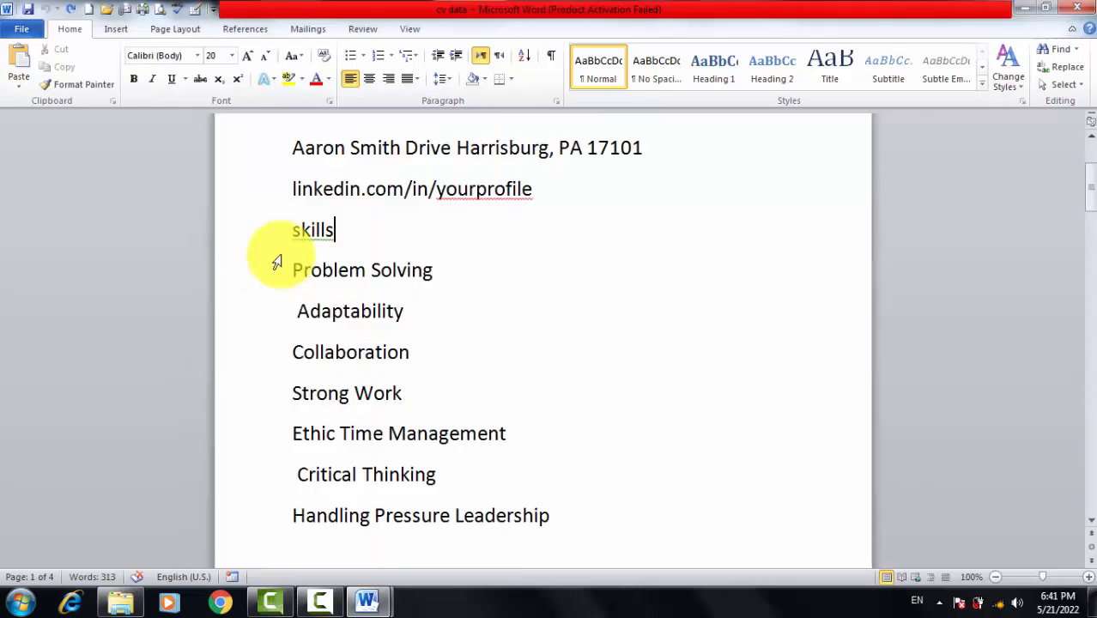
pyautogui.moveTo(291, 270); pyautogui.dragTo(527, 542)
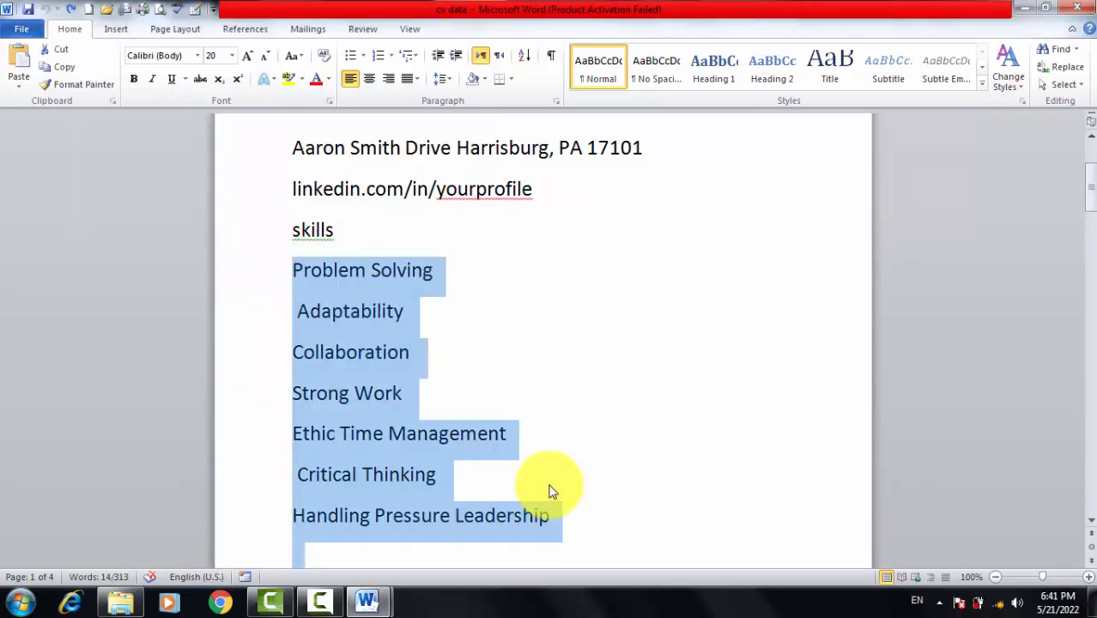
pyautogui.hotkey('alt', 'Tab')
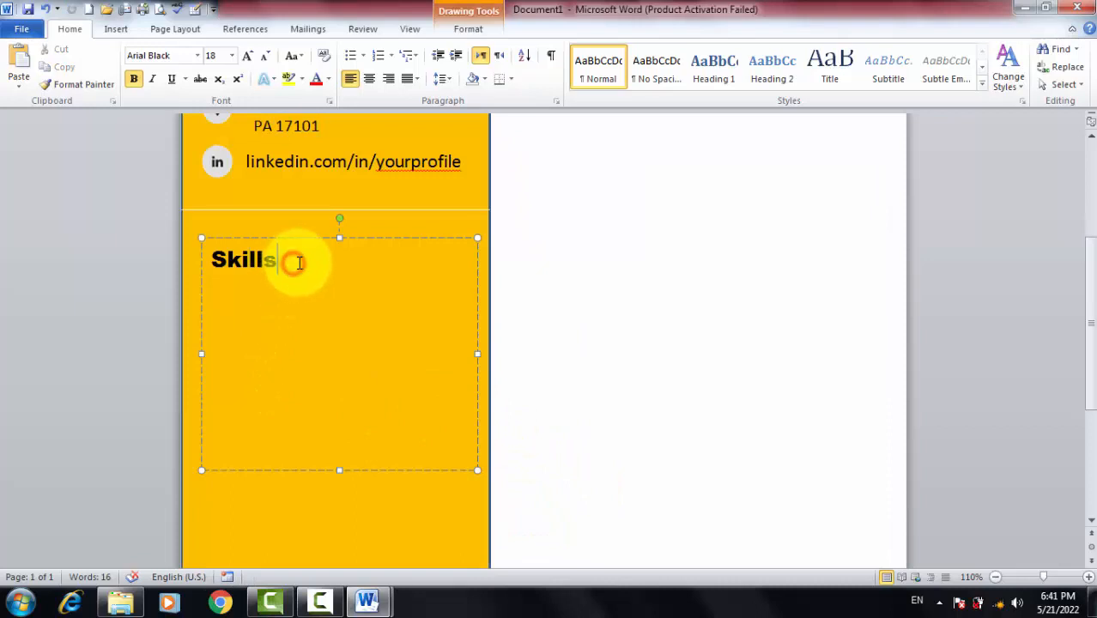
pyautogui.click(300, 263)
pyautogui.press('Return')
pyautogui.hotkey('ctrl', 'v')
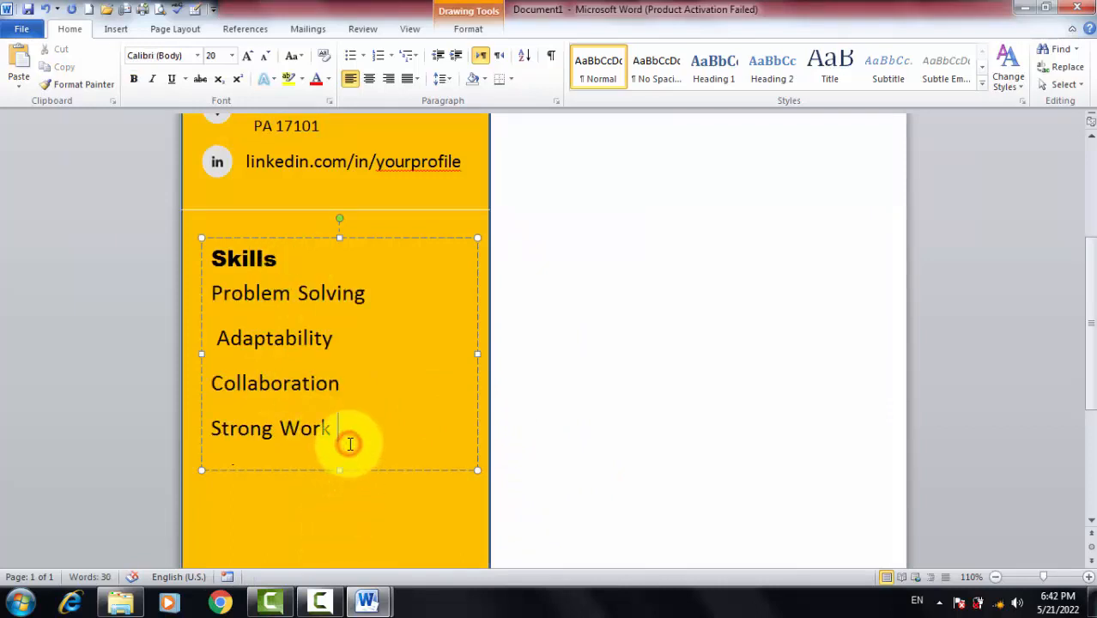
pyautogui.hotkey('ctrl', 'a')
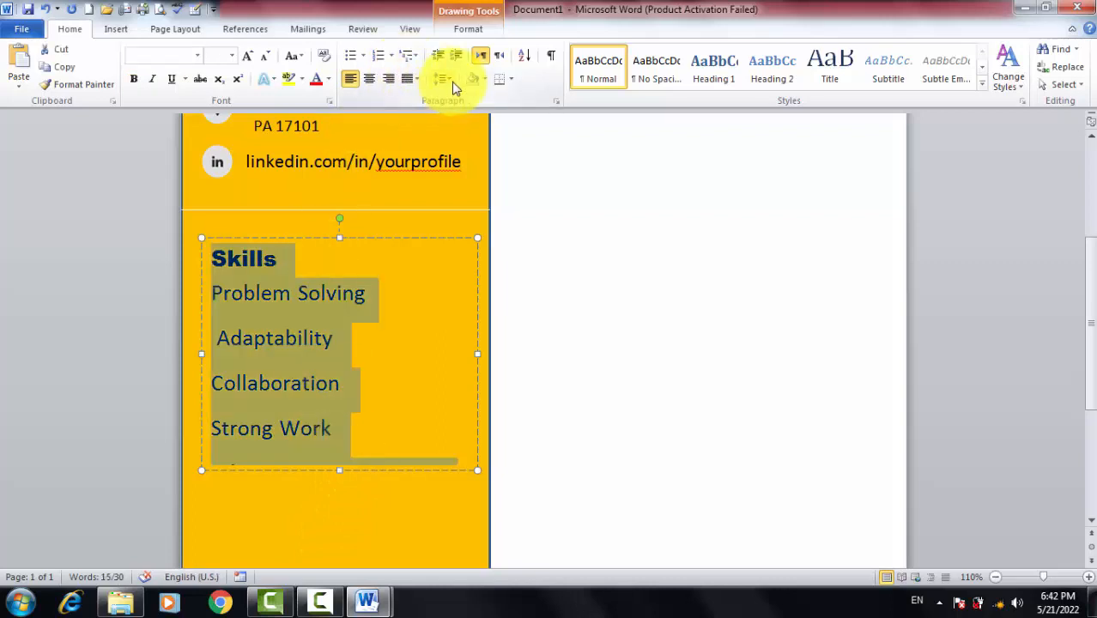
# Set the Skills box text to single (1.0) line spacing
pyautogui.click(452, 79)
pyautogui.click(483, 255)
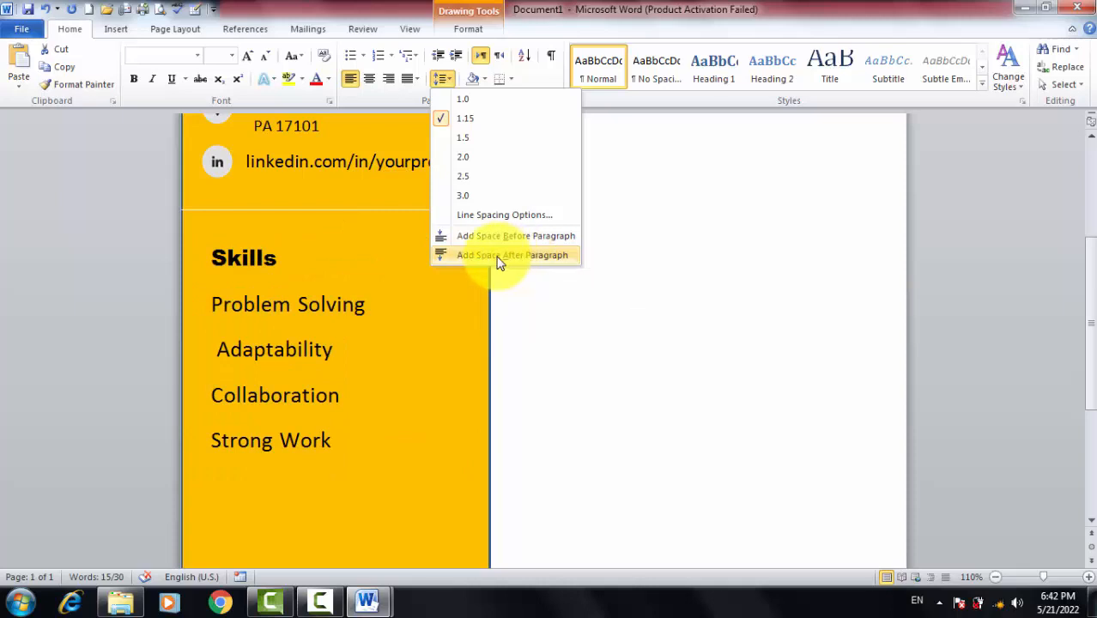
pyautogui.click(472, 102)
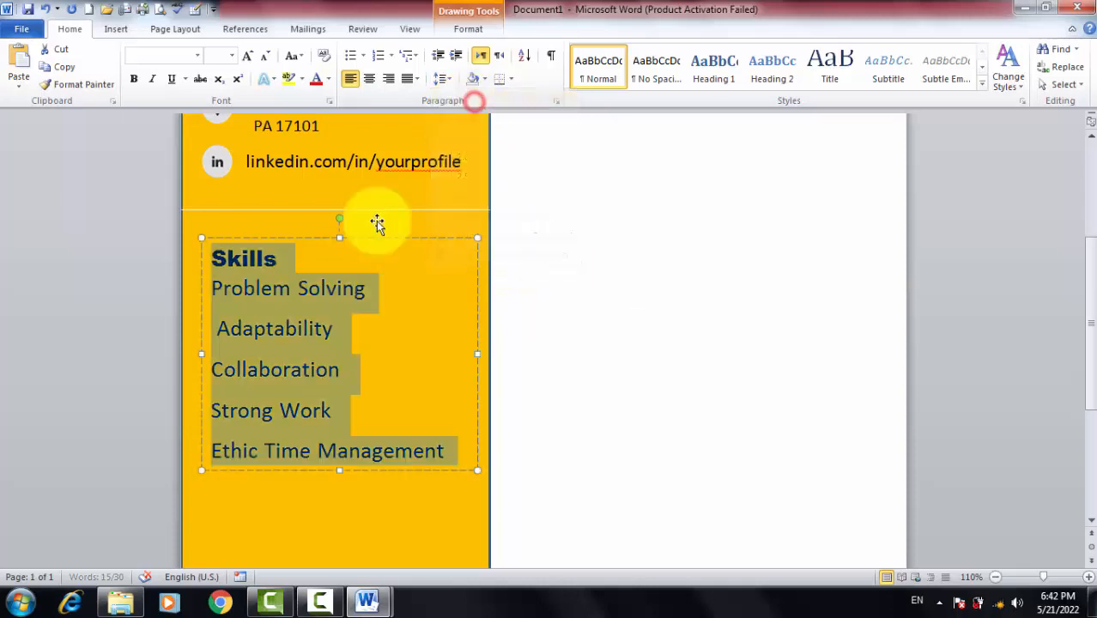
pyautogui.click(440, 431)
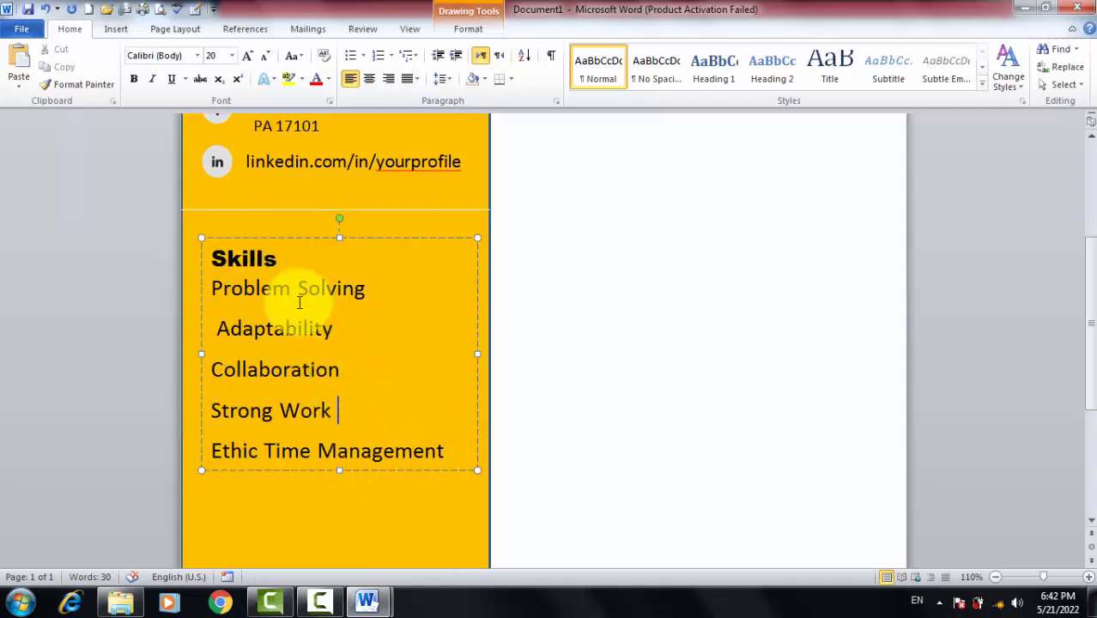
# Turn the skill lines below the heading into a bulleted list
pyautogui.moveTo(206, 287); pyautogui.dragTo(429, 313)
pyautogui.scroll(3, 448, 345)
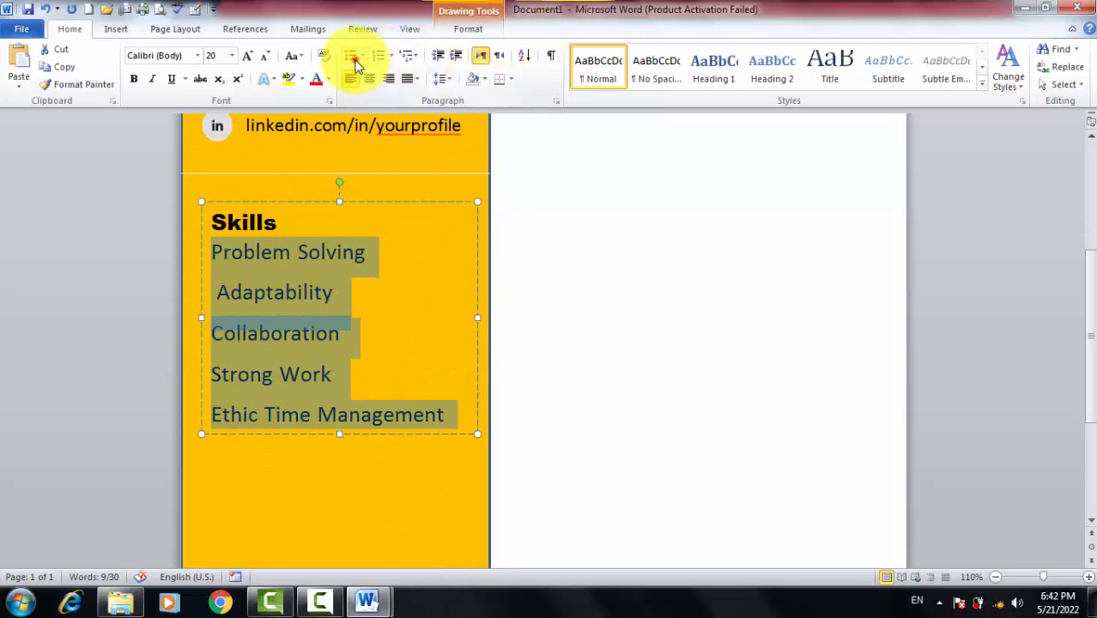
pyautogui.click(352, 57)
pyautogui.click(407, 410)
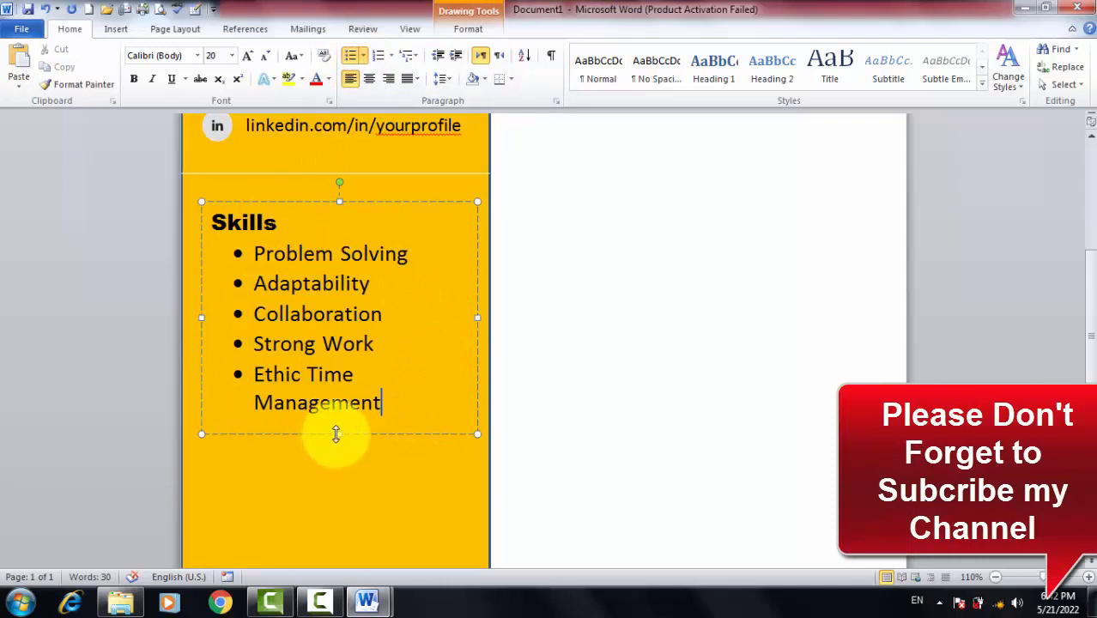
# Shorten the Skills text box by dragging its bottom edge up to fit the list
pyautogui.moveTo(337, 433); pyautogui.dragTo(338, 422)
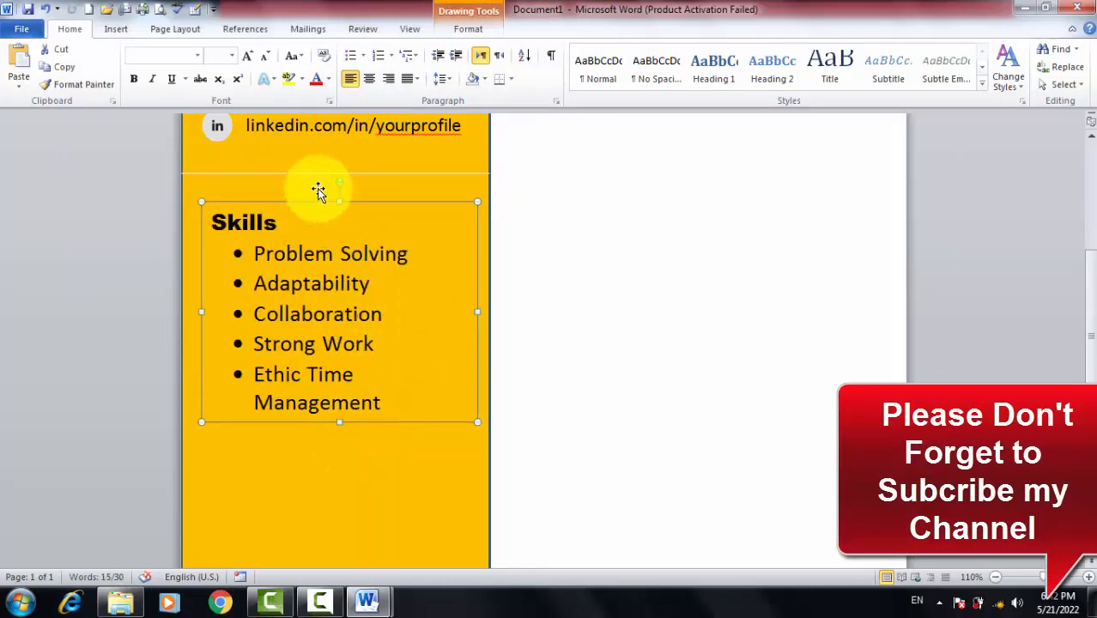
pyautogui.click(298, 225)
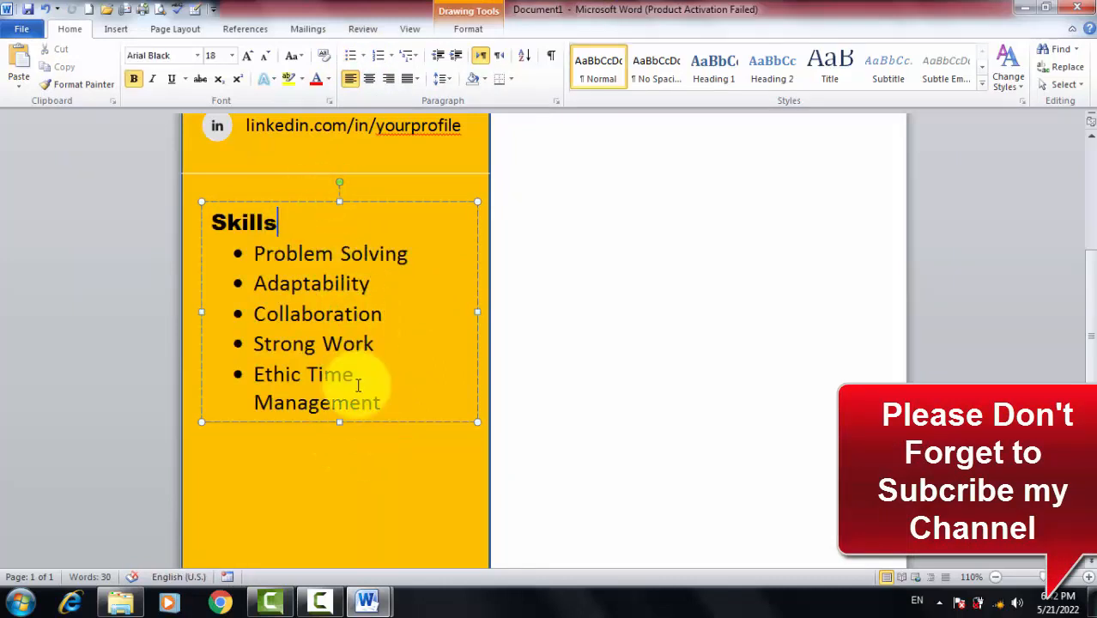
pyautogui.scroll(5, 361, 396)
pyautogui.scroll(-8, 352, 395)
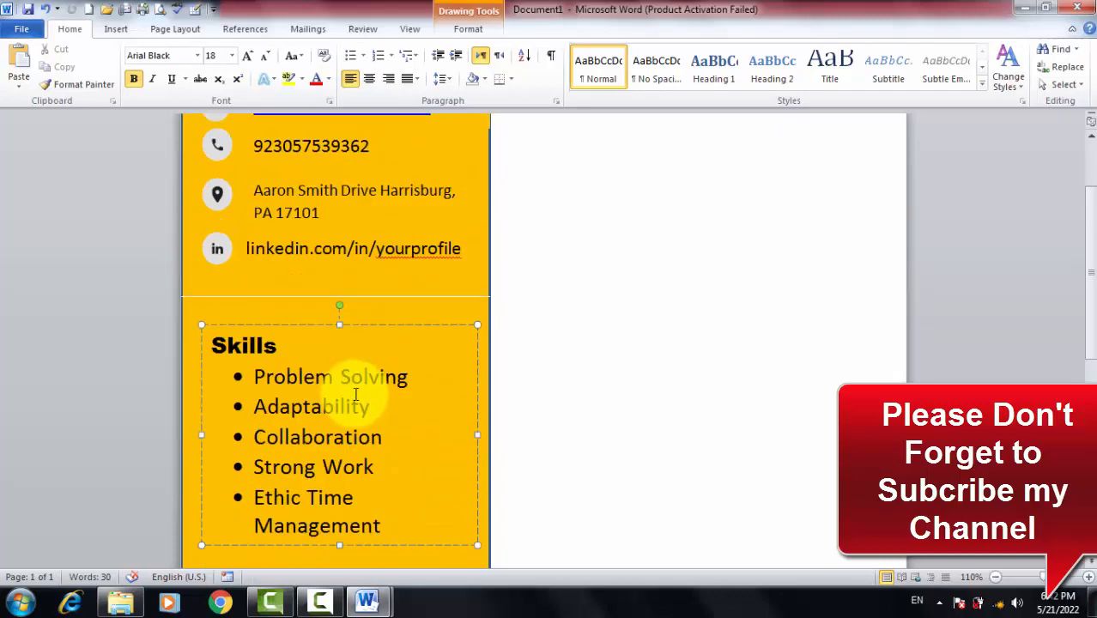
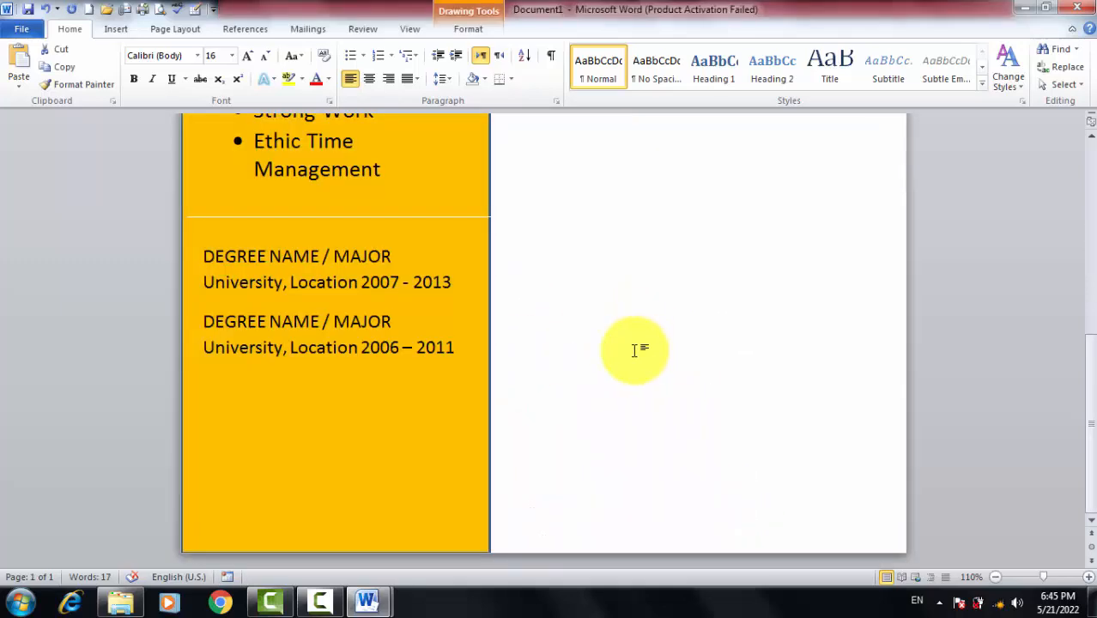
# Add a new line for an Education heading above the first degree entry in the degree box
pyautogui.click(405, 254)
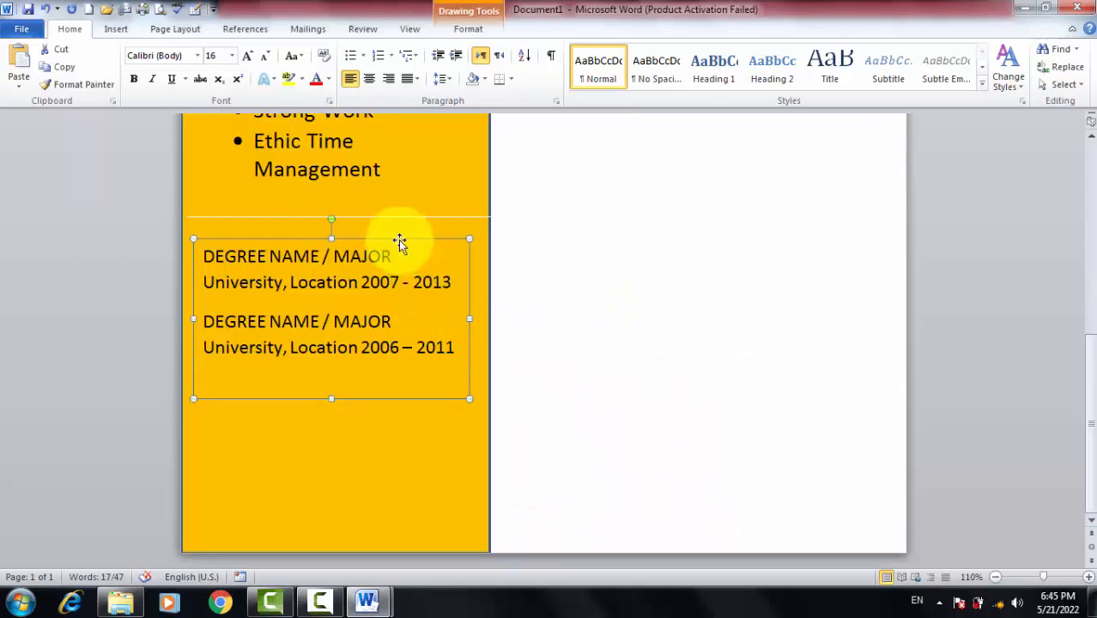
pyautogui.click(399, 240)
pyautogui.click(421, 236)
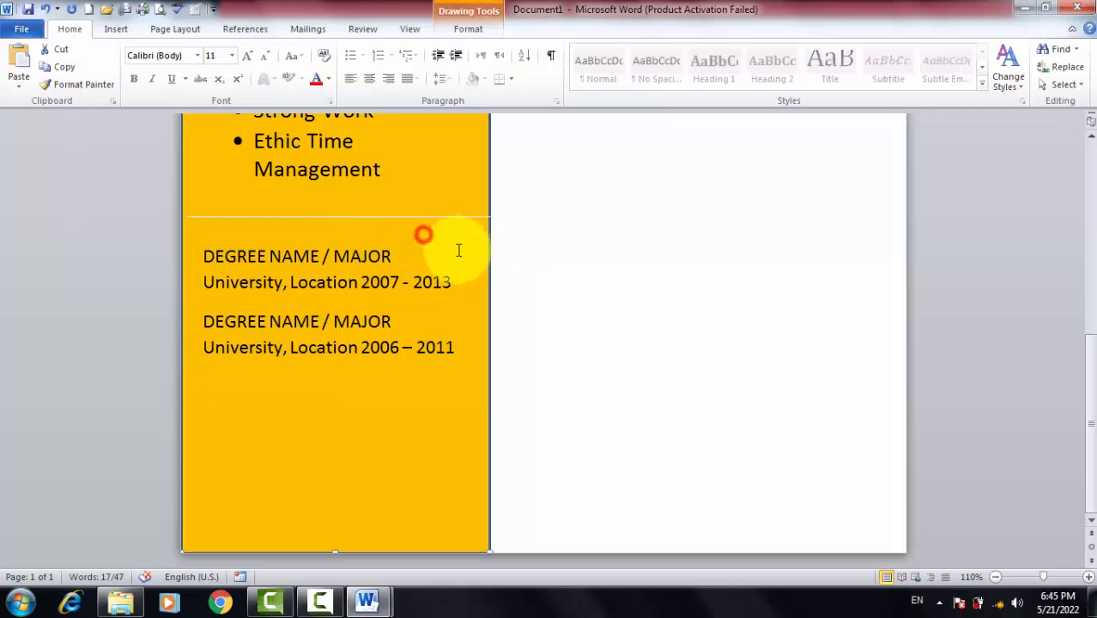
pyautogui.click(368, 262)
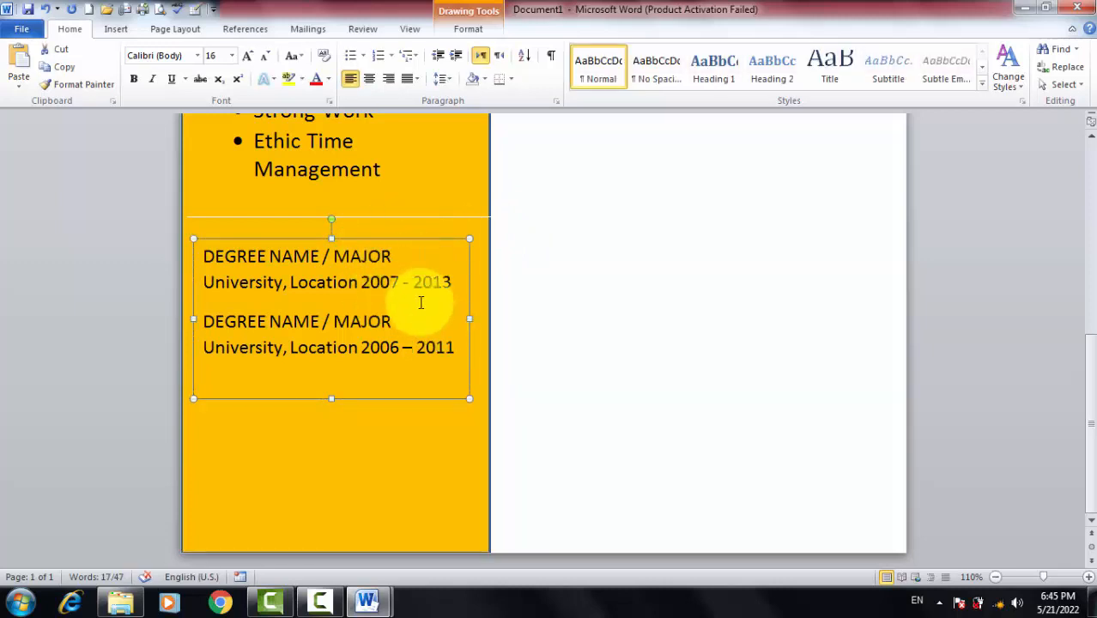
pyautogui.click(398, 254)
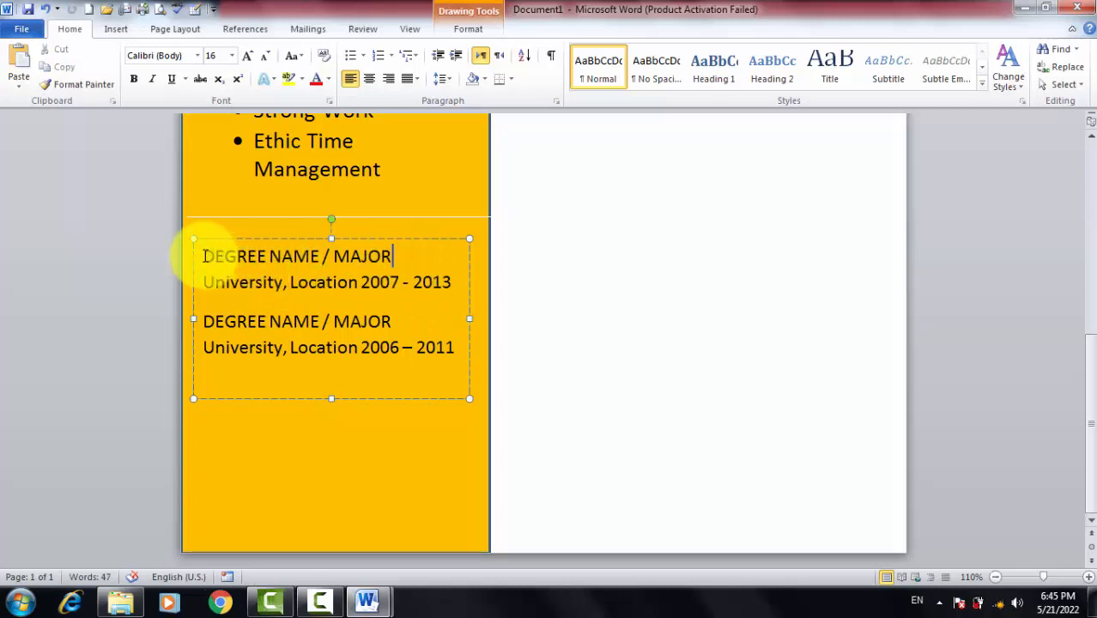
pyautogui.click(205, 255)
pyautogui.press('Return')
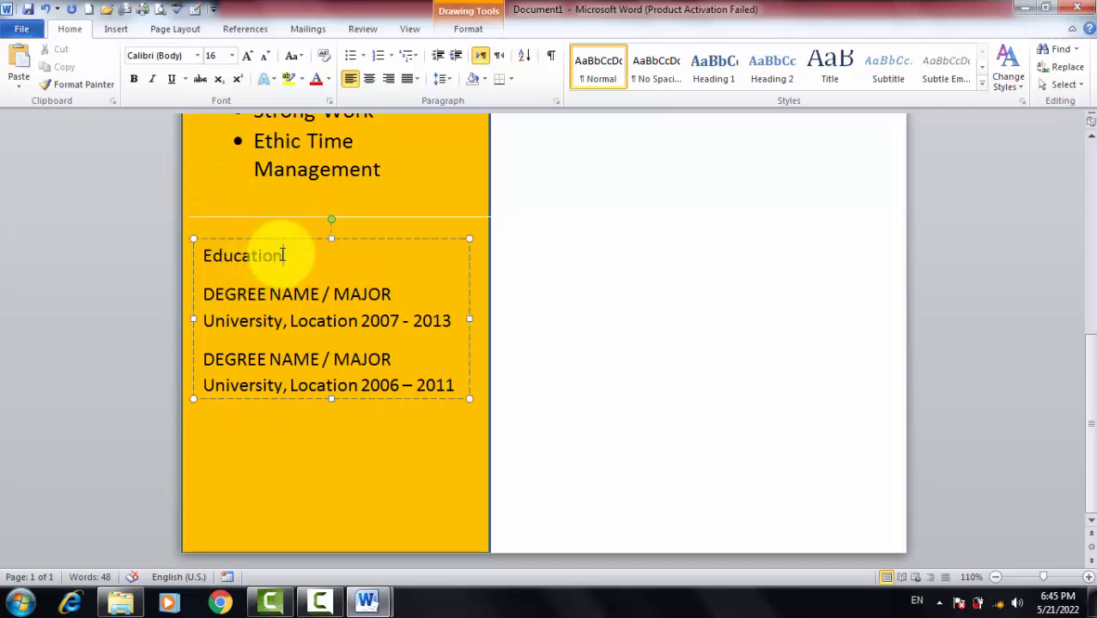
# Make the Education heading 20 pt and bold
pyautogui.moveTo(290, 255); pyautogui.dragTo(176, 239)
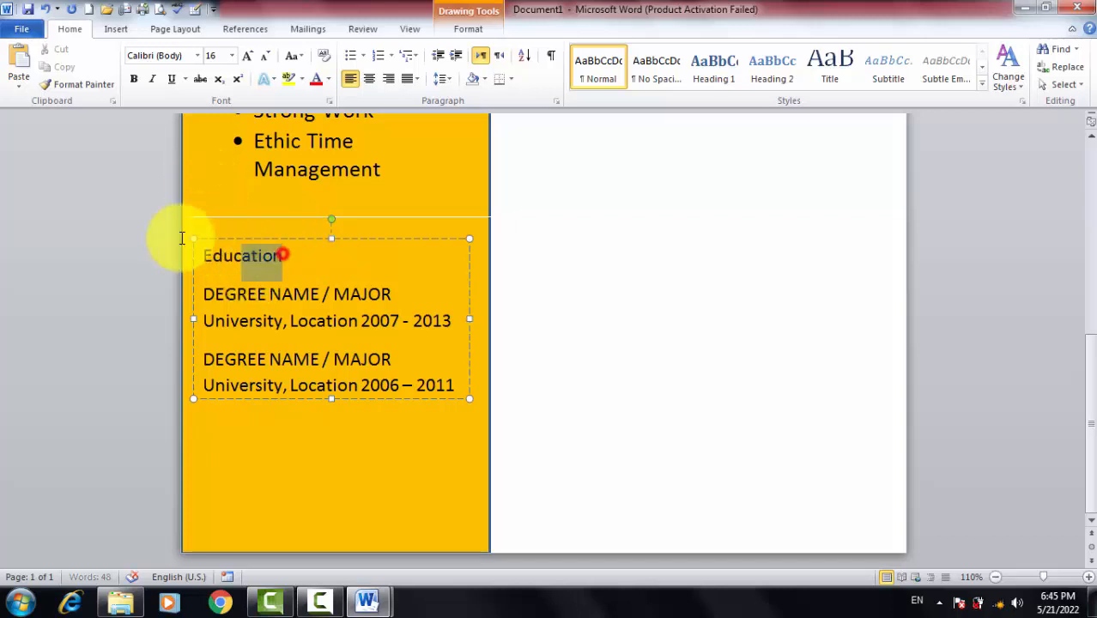
pyautogui.click(246, 57)
pyautogui.click(246, 57)
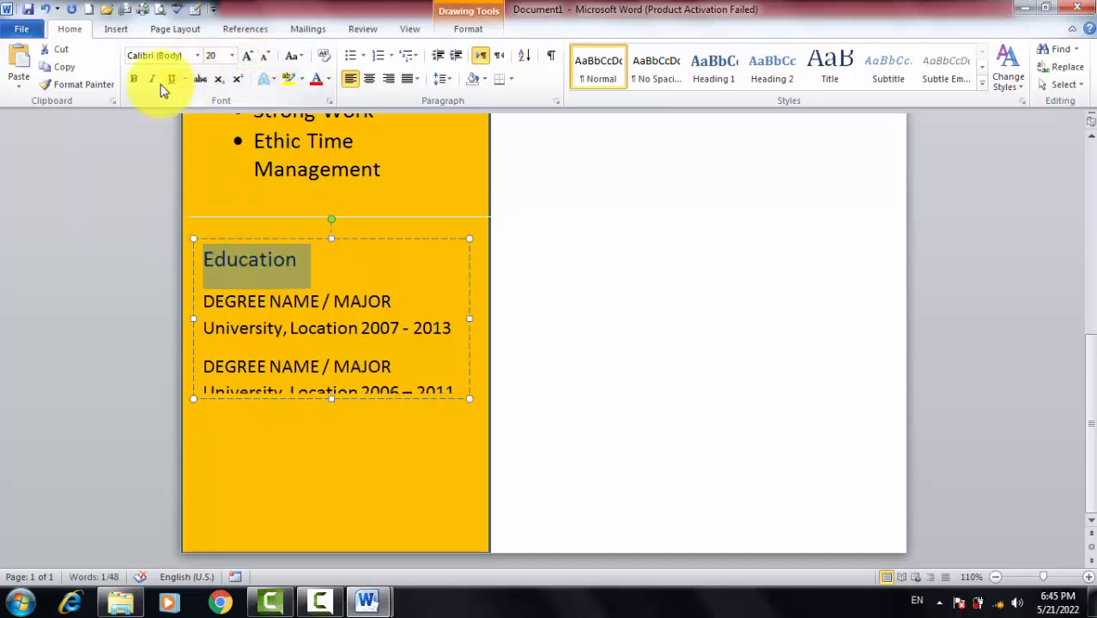
pyautogui.click(135, 80)
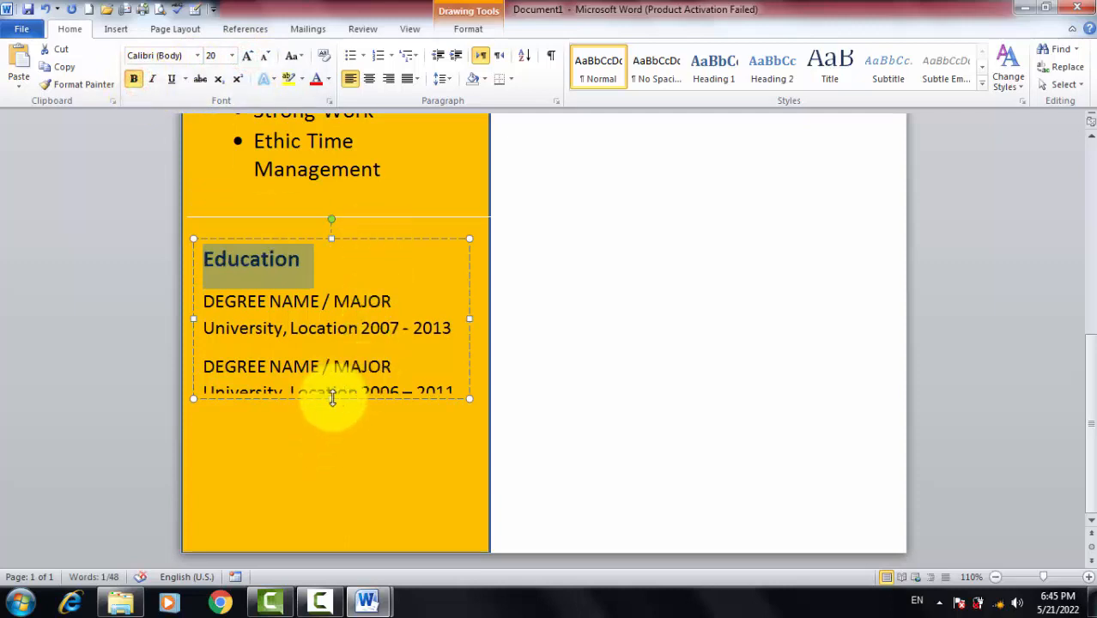
# Stretch the degree box taller so the heading and both degree entries fit
pyautogui.moveTo(332, 397); pyautogui.dragTo(329, 419)
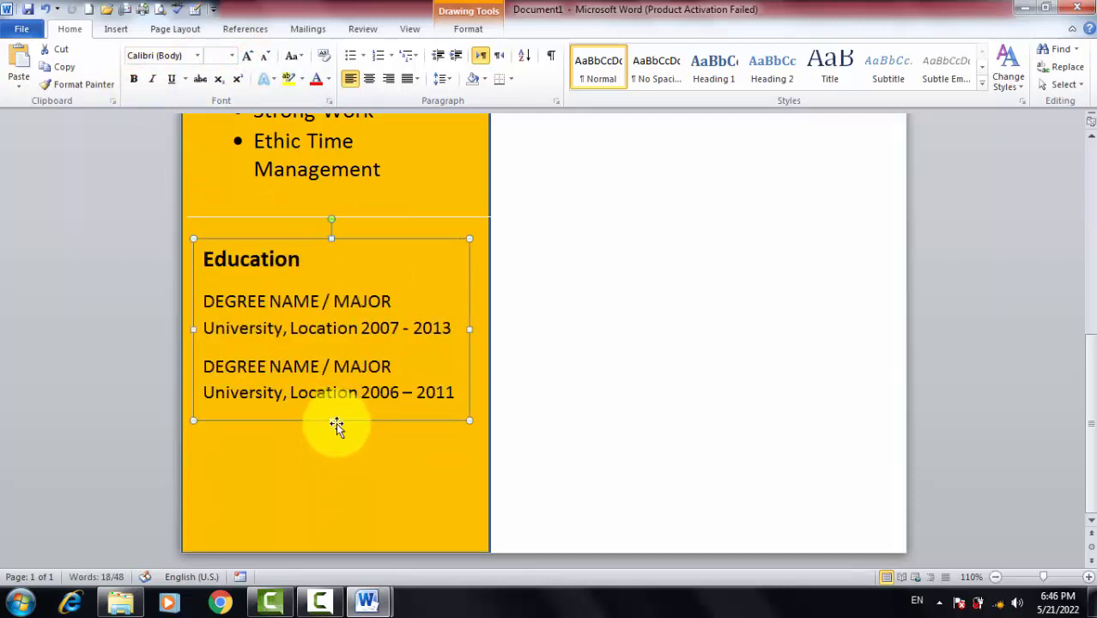
pyautogui.click(338, 462)
pyautogui.click(347, 386)
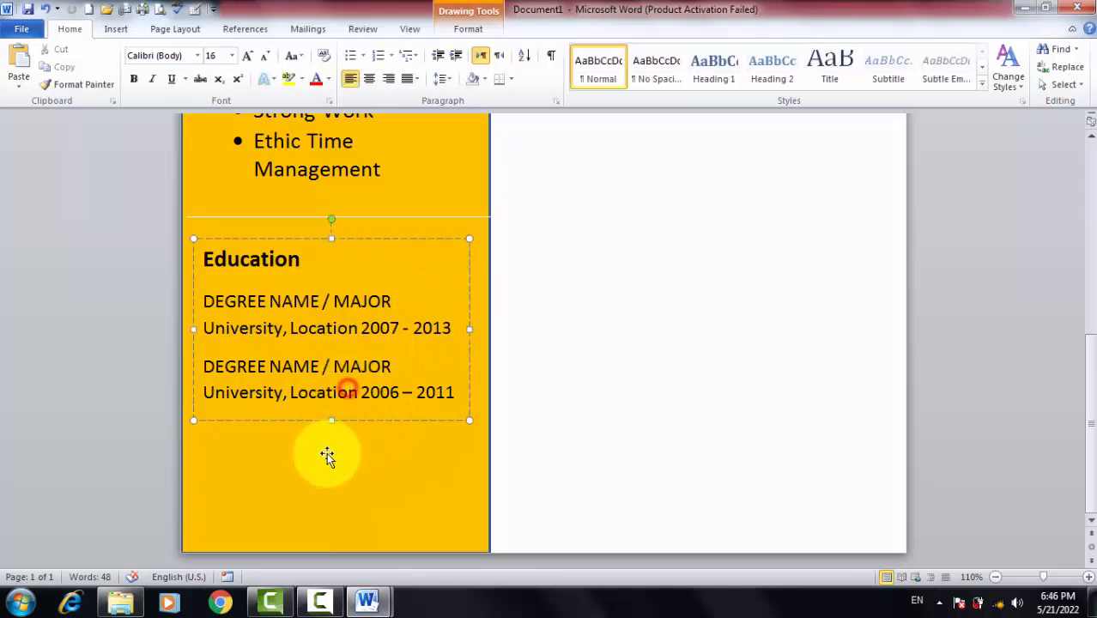
pyautogui.click(348, 215)
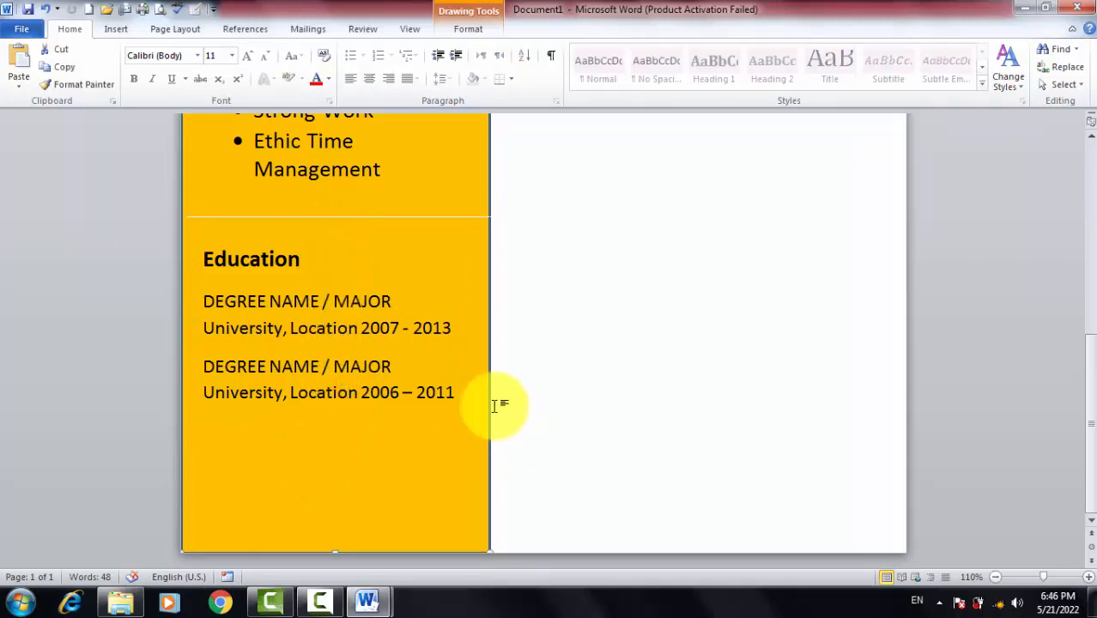
pyautogui.hotkey('alt', 'Tab')
# Paste a duplicate of the Education text box into the sidebar
pyautogui.scroll(-2, 383, 417)
pyautogui.scroll(1, 388, 410)
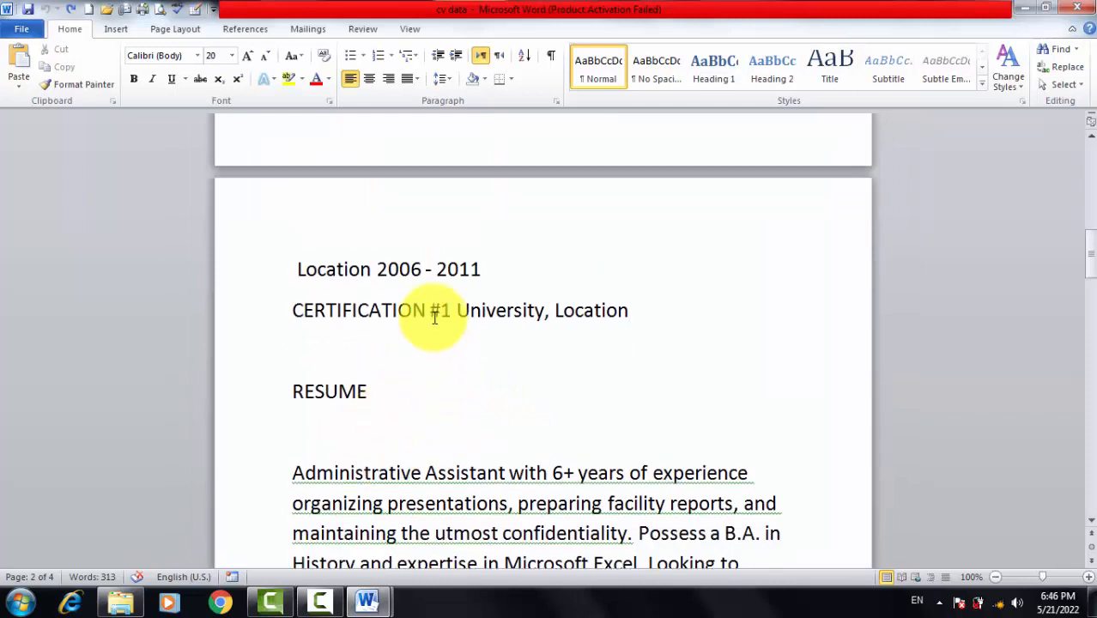
pyautogui.hotkey('alt', 'Tab')
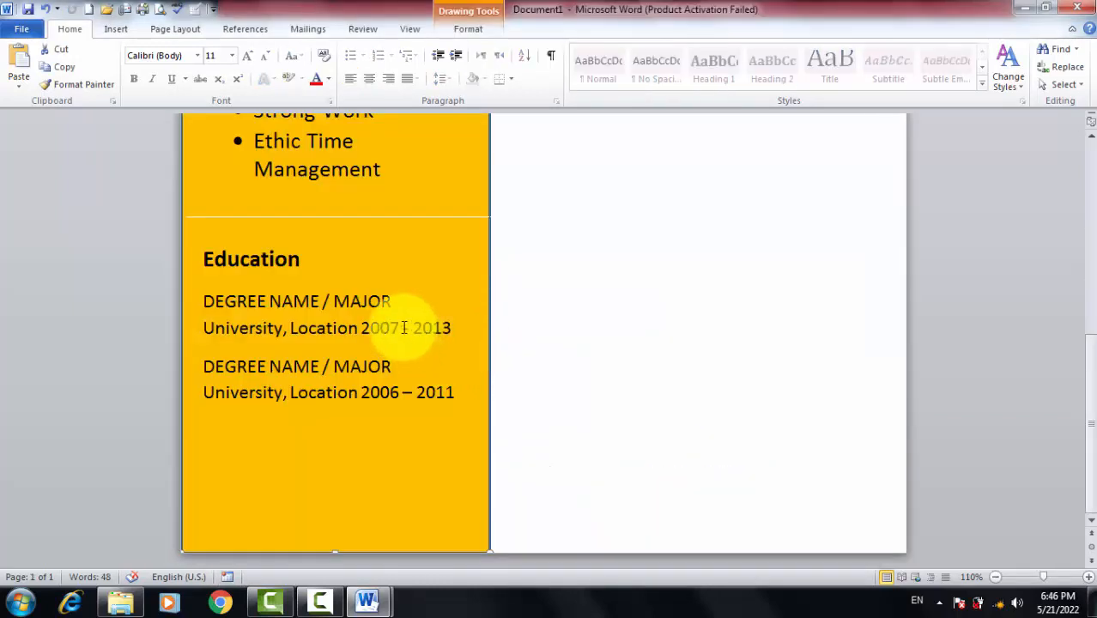
pyautogui.click(311, 301)
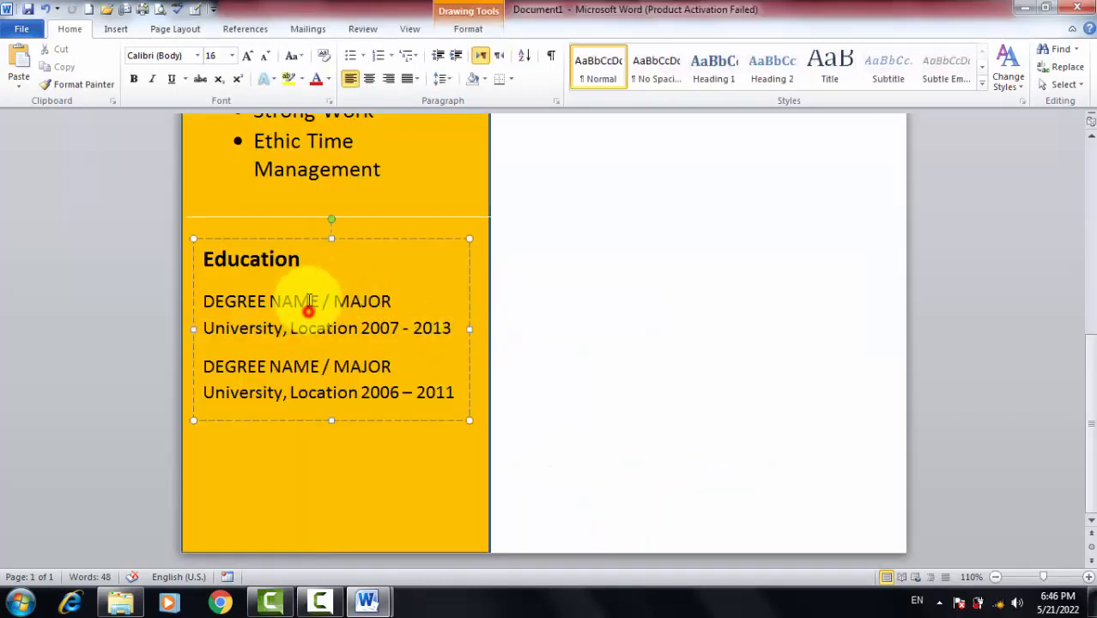
pyautogui.click(346, 239)
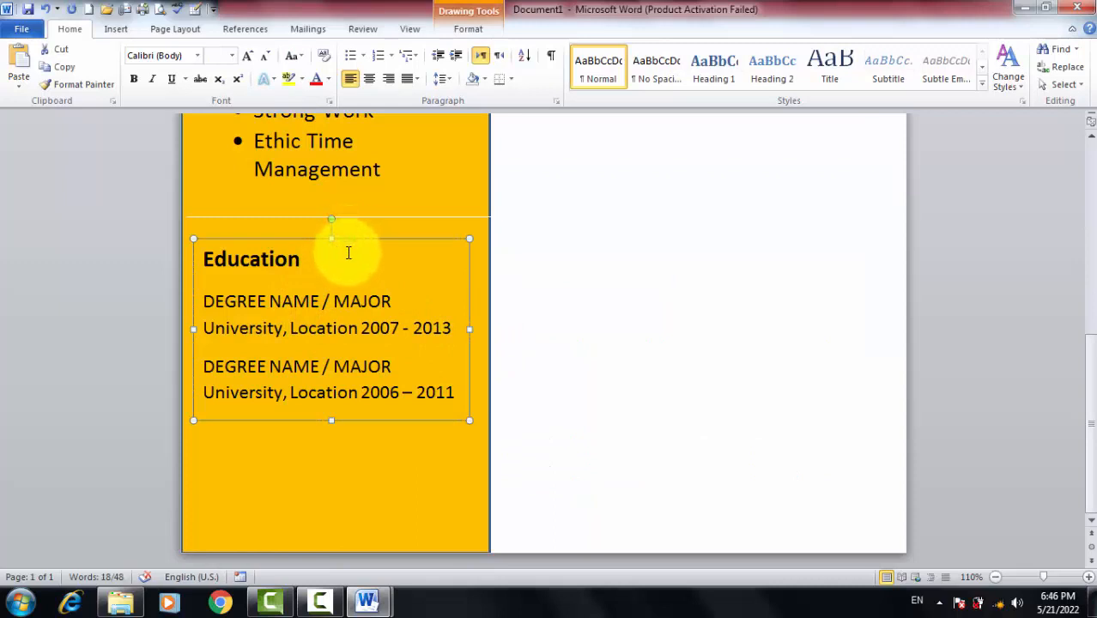
pyautogui.hotkey('ctrl', 'v')
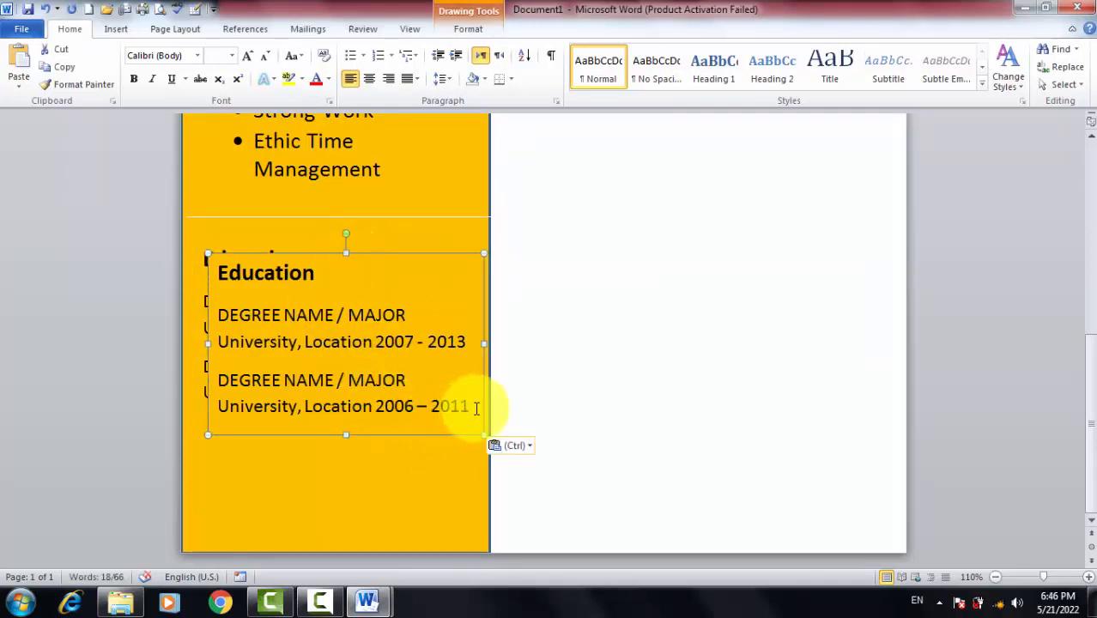
# Empty the duplicate box, shorten it and move it below the degree entries
pyautogui.moveTo(476, 408); pyautogui.dragTo(276, 270)
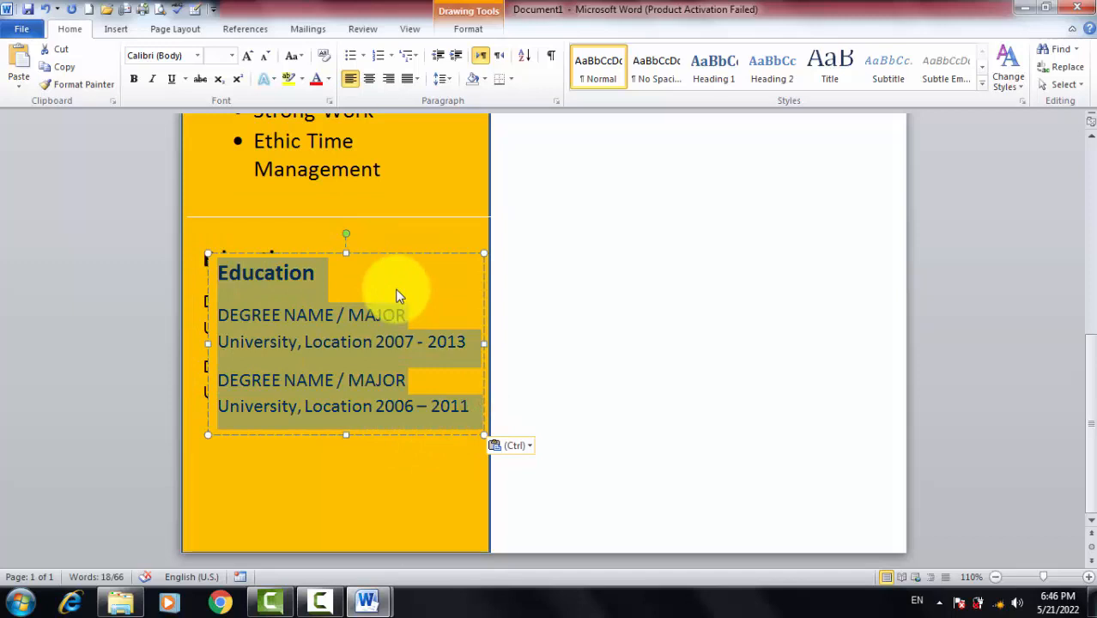
pyautogui.press('Delete')
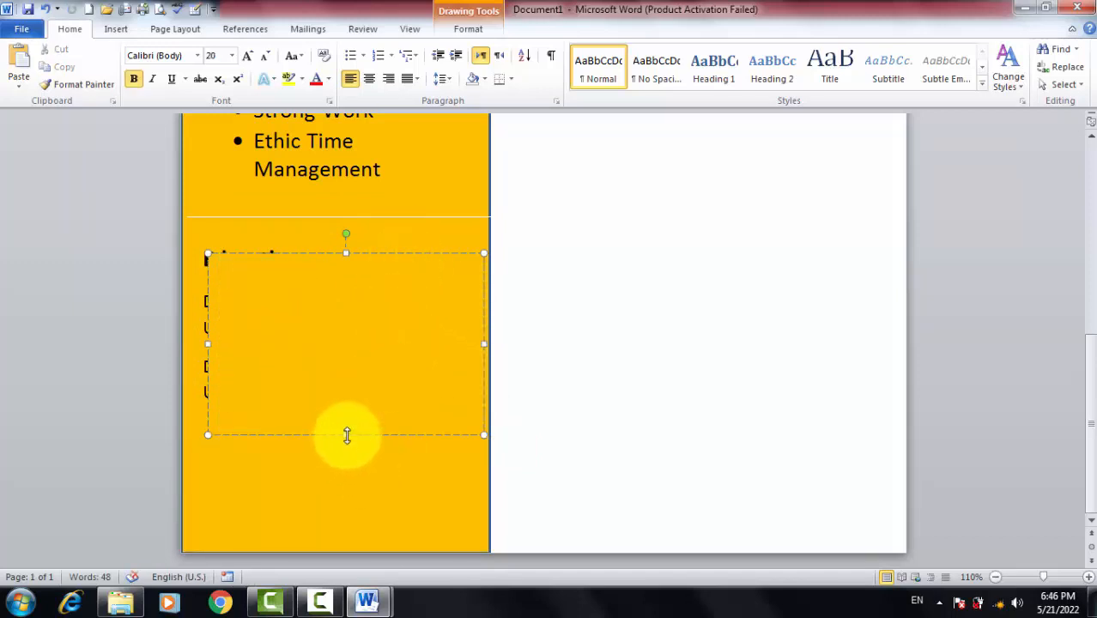
pyautogui.moveTo(347, 436); pyautogui.dragTo(346, 342)
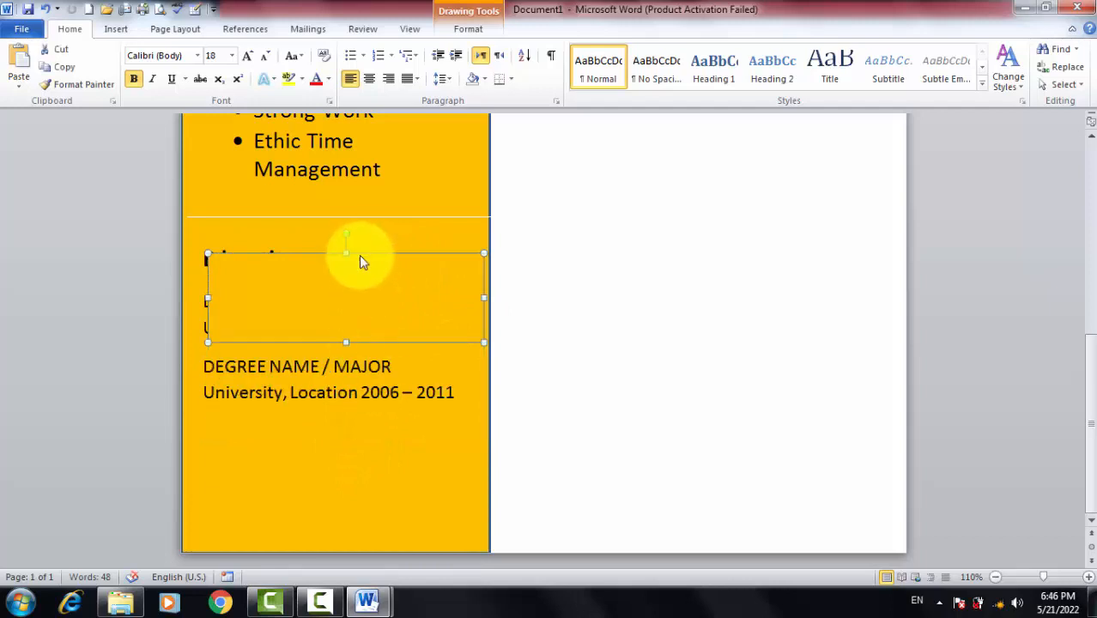
pyautogui.moveTo(361, 257)
pyautogui.mouseDown()
pyautogui.moveTo(341, 451)
pyautogui.moveTo(336, 439)
pyautogui.moveTo(403, 429)
pyautogui.mouseUp()
# Fill the empty box with the 'CERTIFICATION #1 University, Location' line from cv data
pyautogui.click(358, 468)
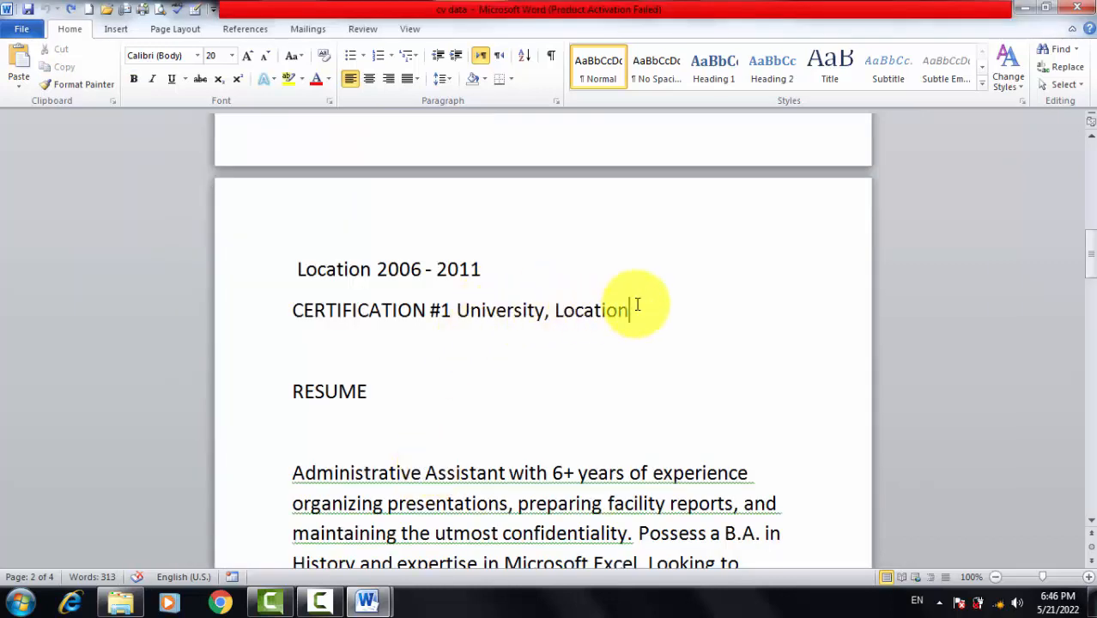
pyautogui.click(633, 308)
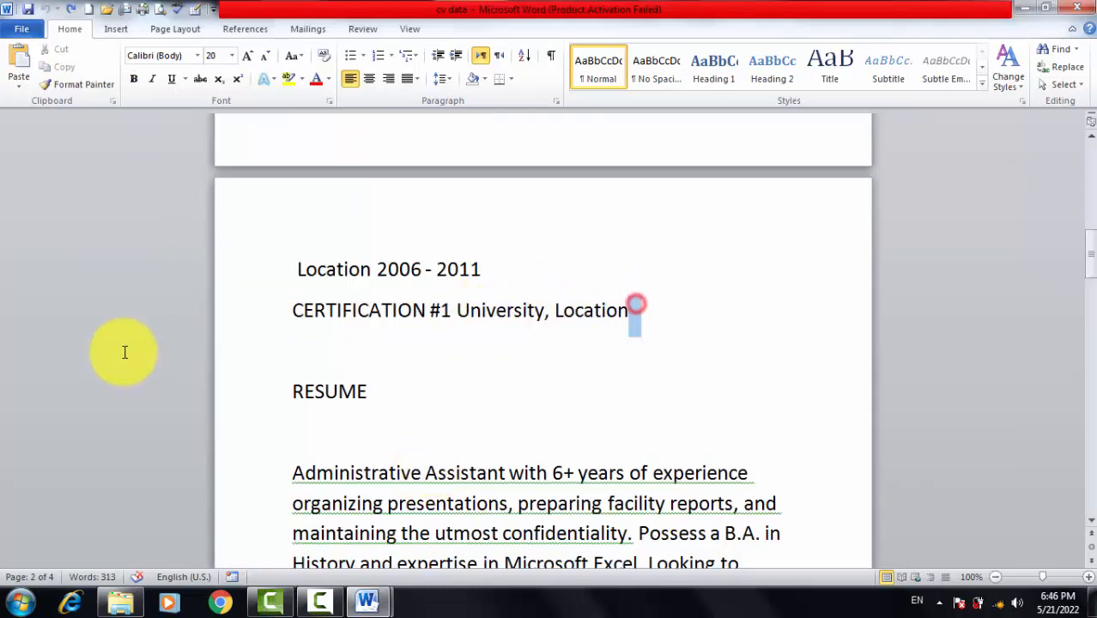
pyautogui.moveTo(634, 307); pyautogui.dragTo(220, 319)
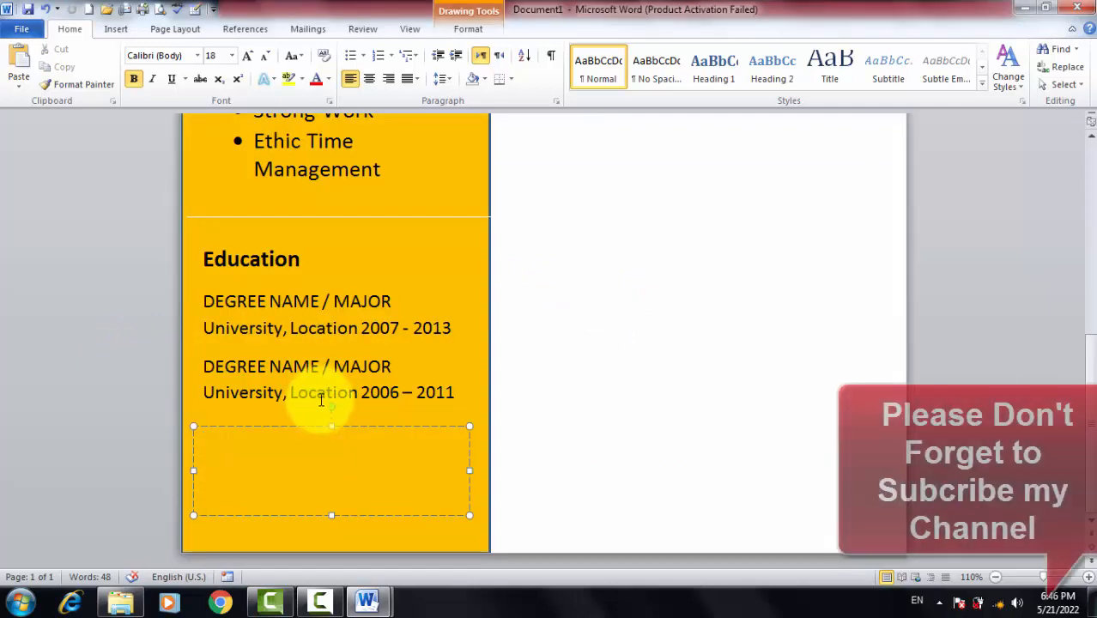
pyautogui.write('CERTIFICATION #1 University, Location')
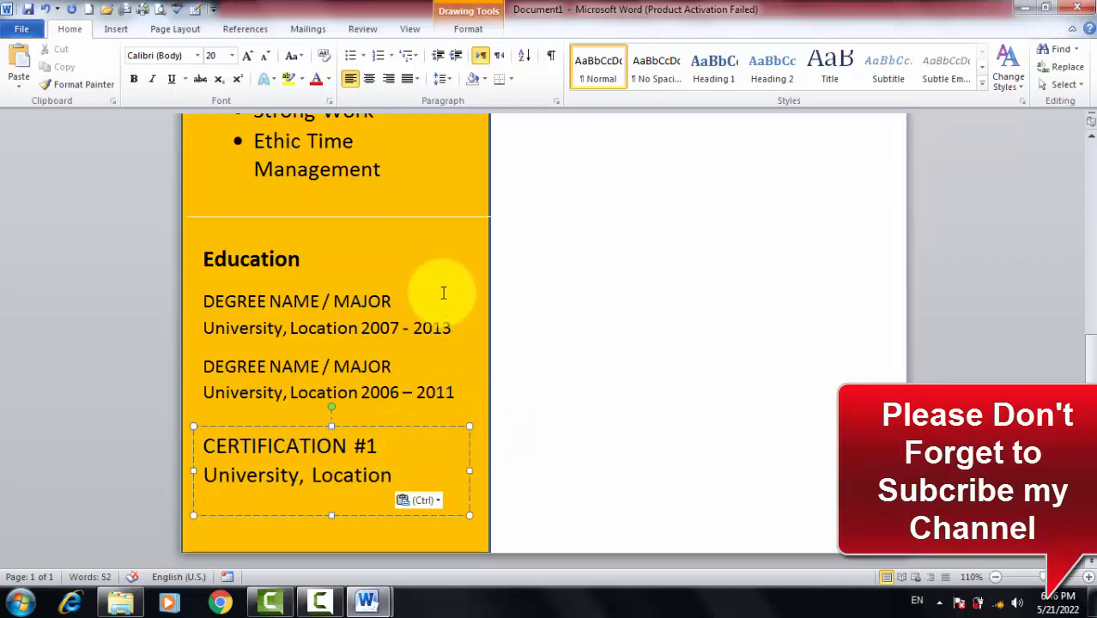
pyautogui.click(436, 258)
pyautogui.scroll(5, 429, 283)
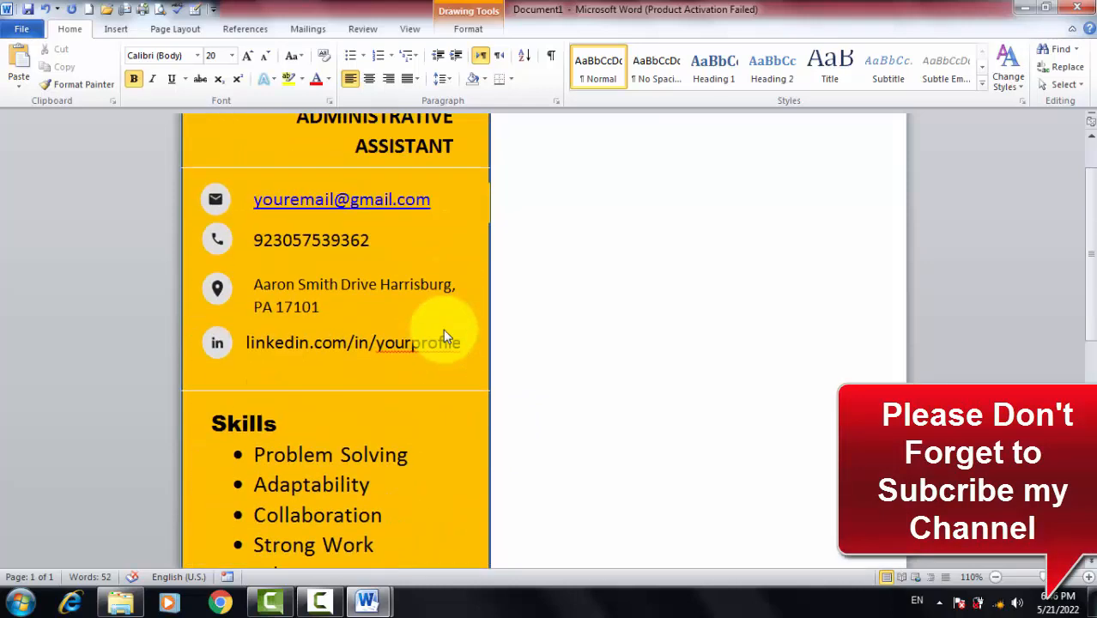
pyautogui.scroll(1, 443, 335)
pyautogui.scroll(-9, 436, 331)
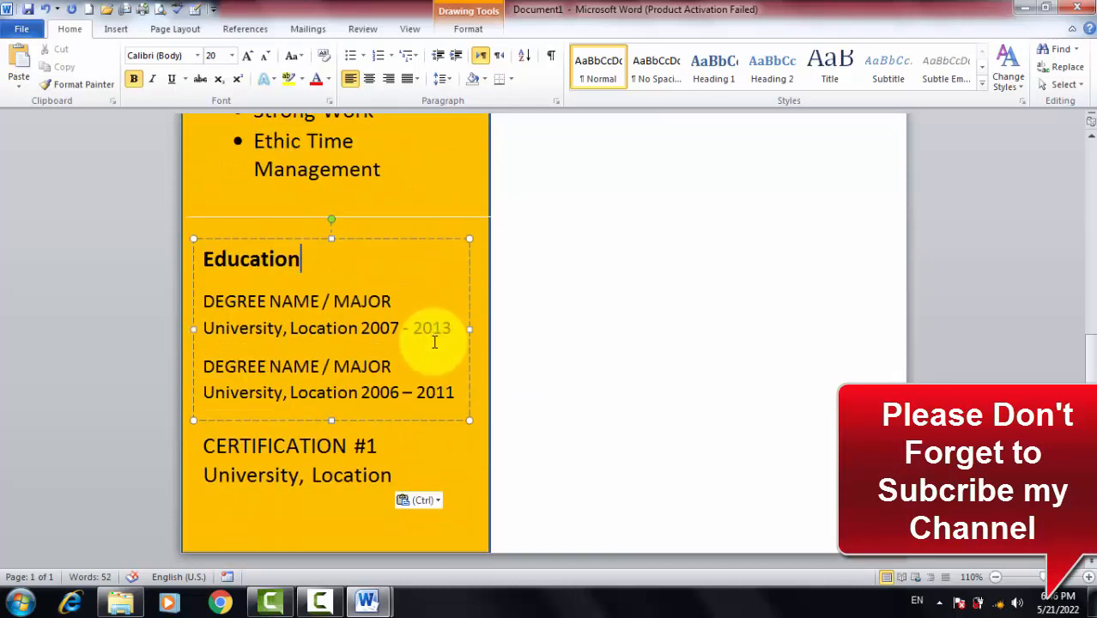
pyautogui.scroll(10, 435, 342)
# Copy the RESUME heading from the cv data document
pyautogui.click(543, 245)
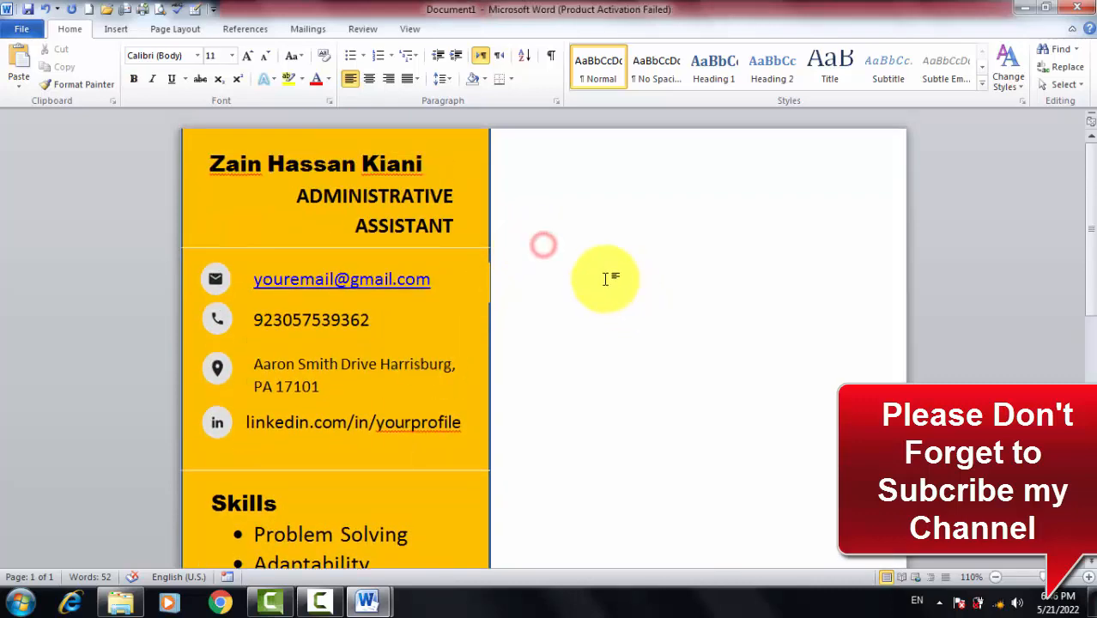
pyautogui.hotkey('alt', 'Tab')
pyautogui.scroll(-3, 452, 415)
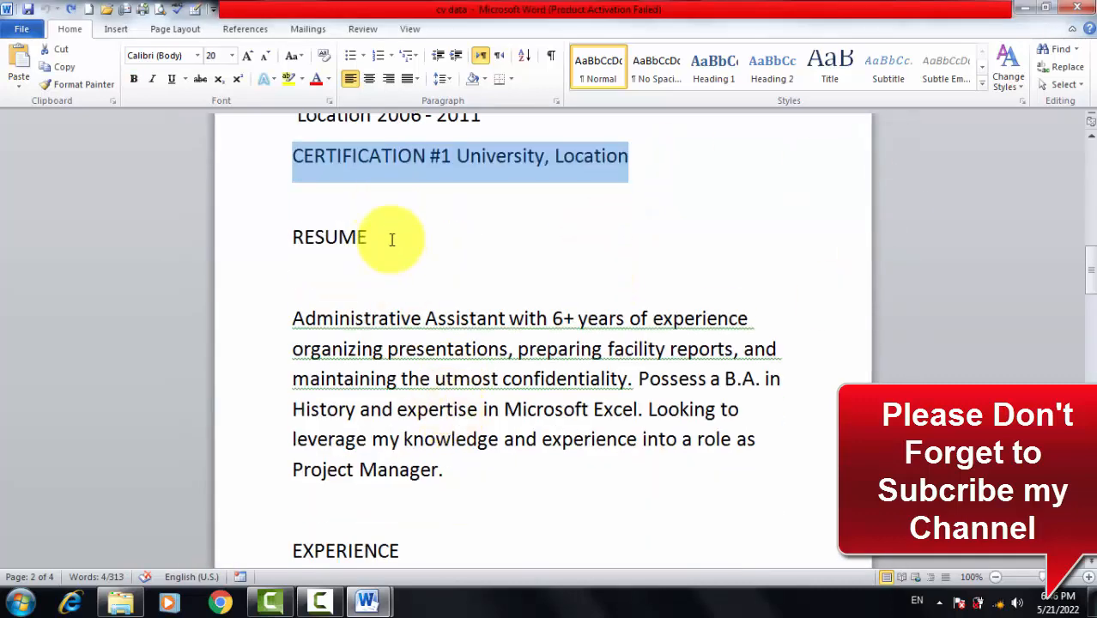
pyautogui.moveTo(391, 240); pyautogui.dragTo(245, 232)
pyautogui.hotkey('ctrl', 'c')
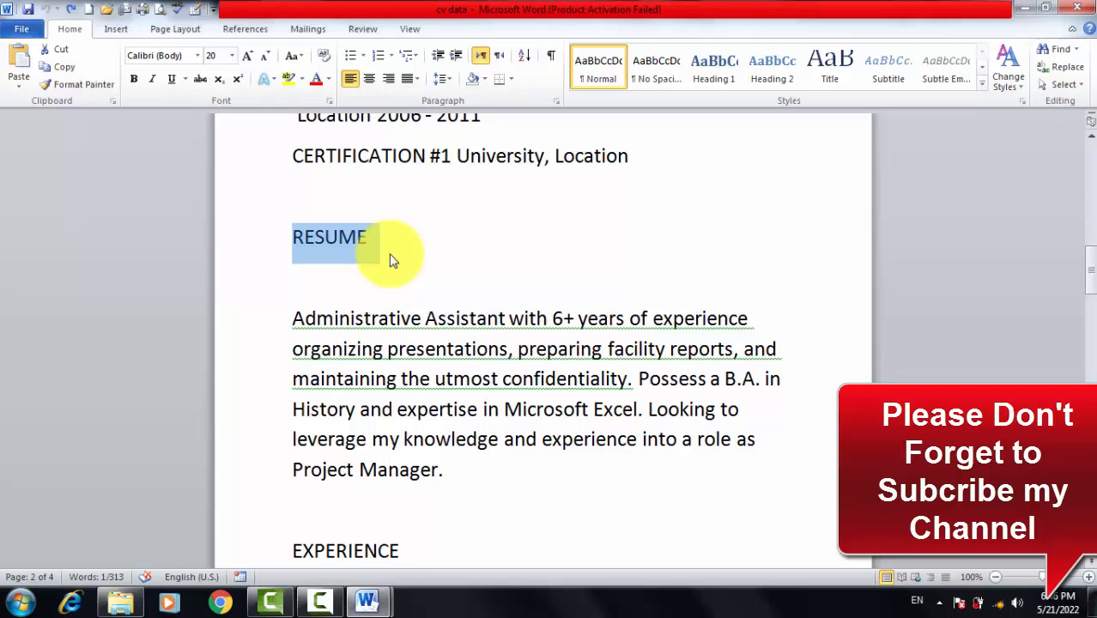
pyautogui.hotkey('alt', 'Tab')
pyautogui.click(541, 172)
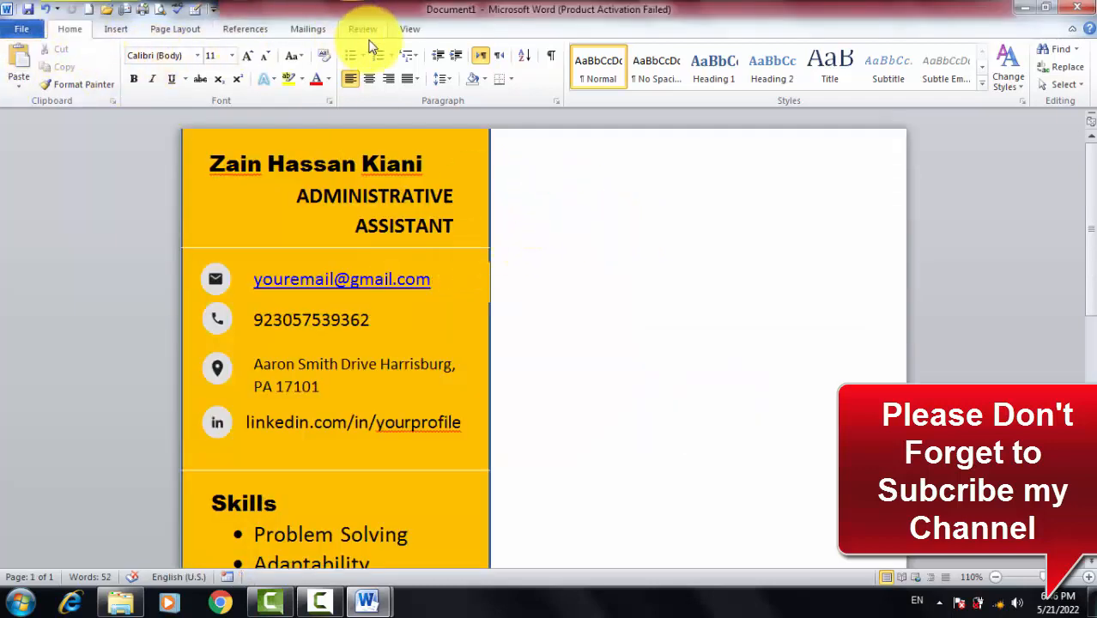
# Draw a new text box across the top of the right column
pyautogui.click(171, 32)
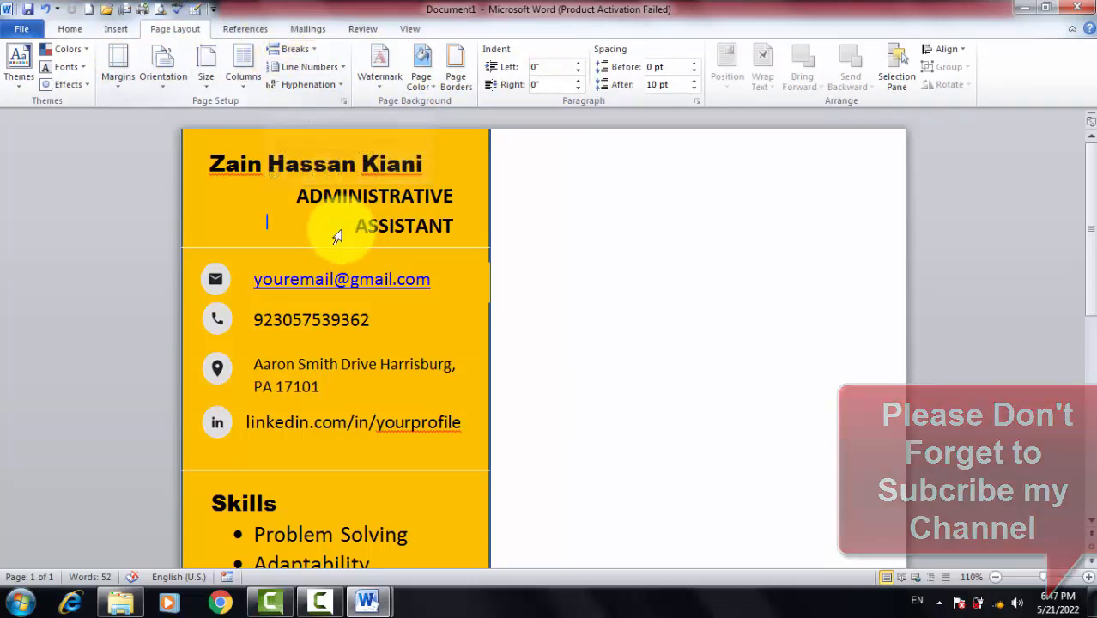
pyautogui.doubleClick(321, 225)
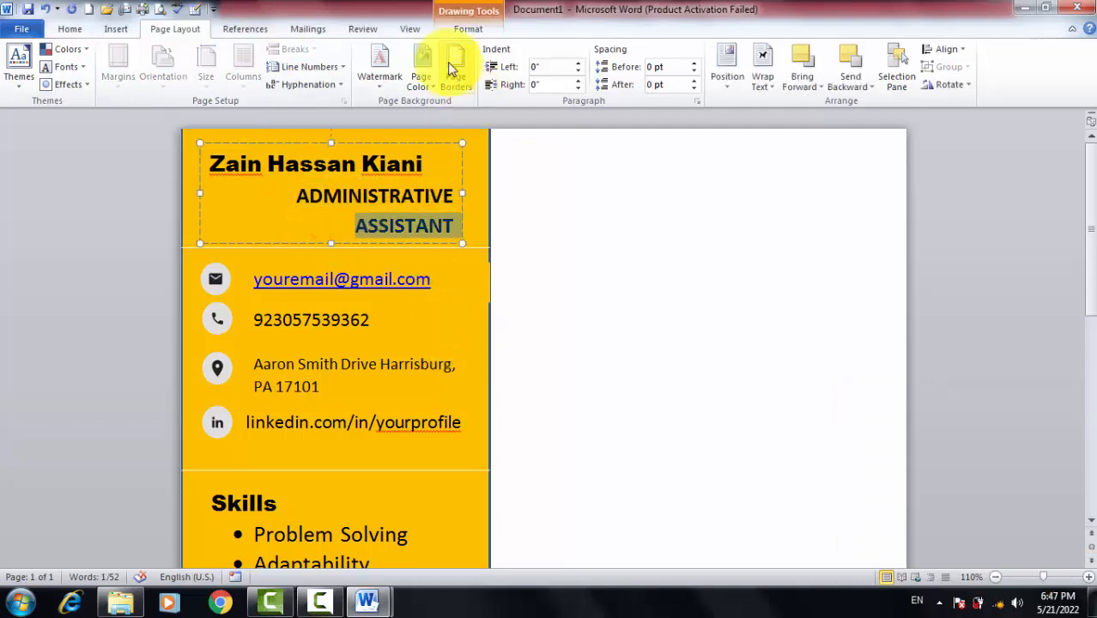
pyautogui.click(453, 26)
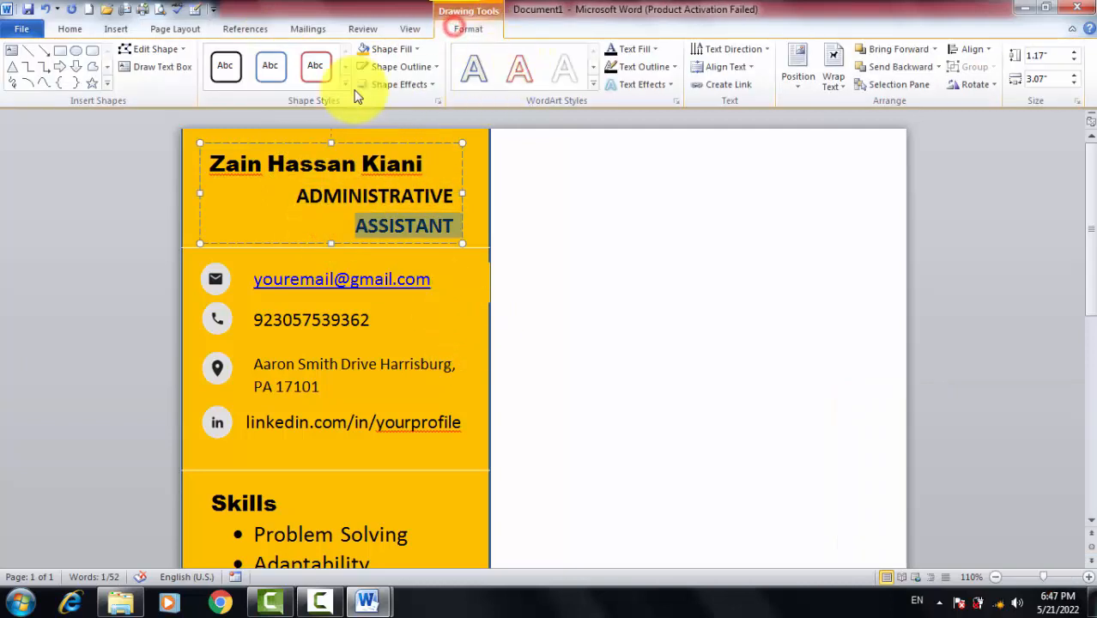
pyautogui.click(11, 49)
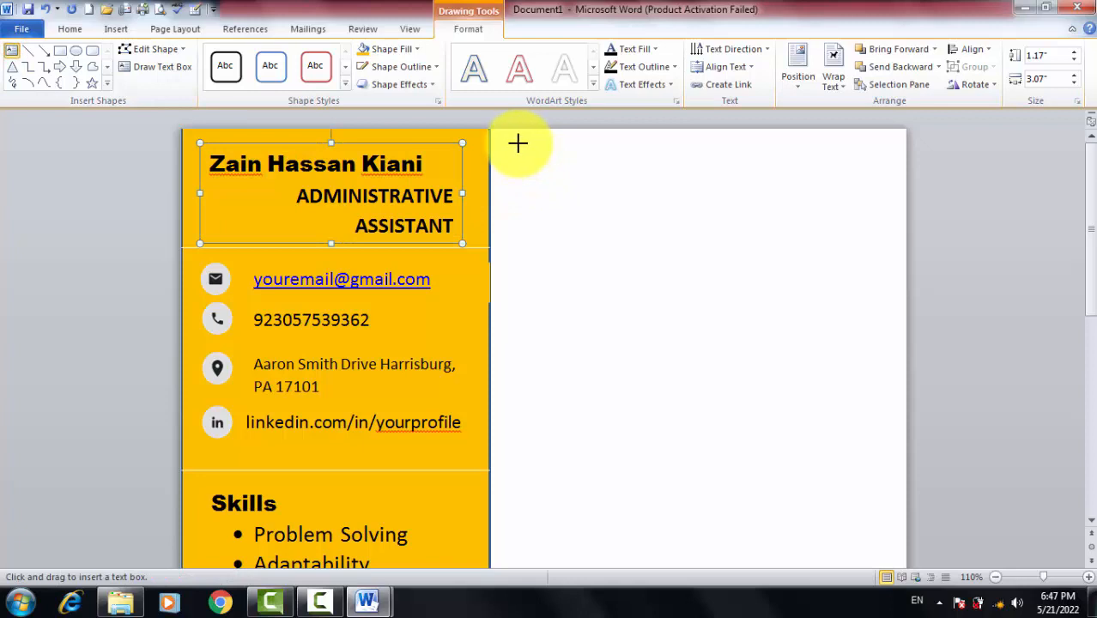
pyautogui.moveTo(516, 142); pyautogui.dragTo(878, 193)
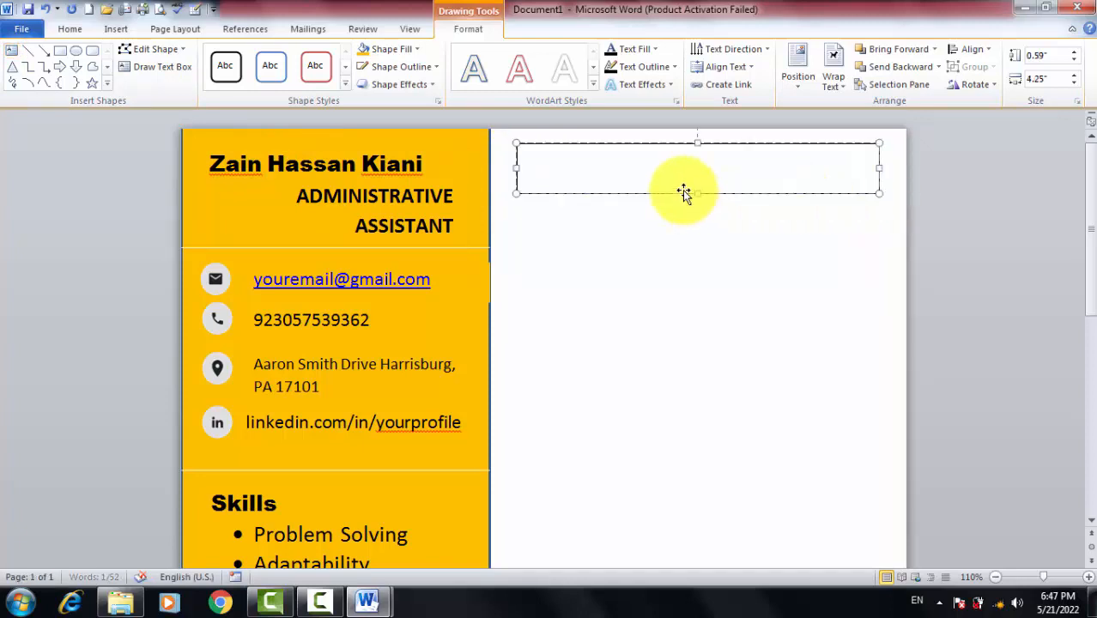
pyautogui.click(663, 177)
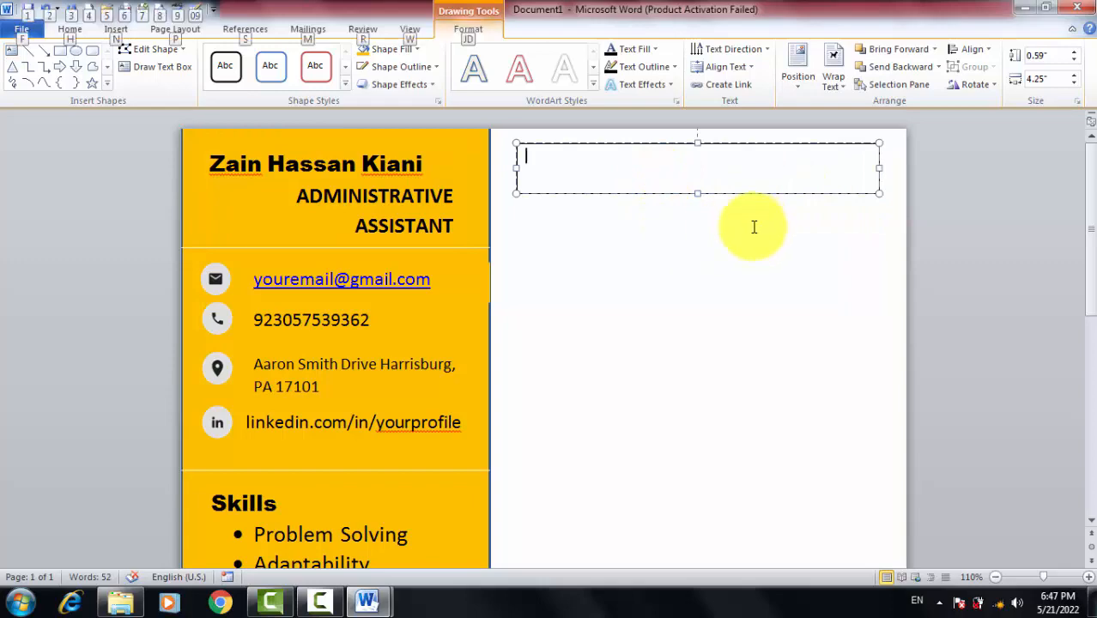
# Paste RESUME into the new text box and remove its outline
pyautogui.hotkey('alt', 'Tab')
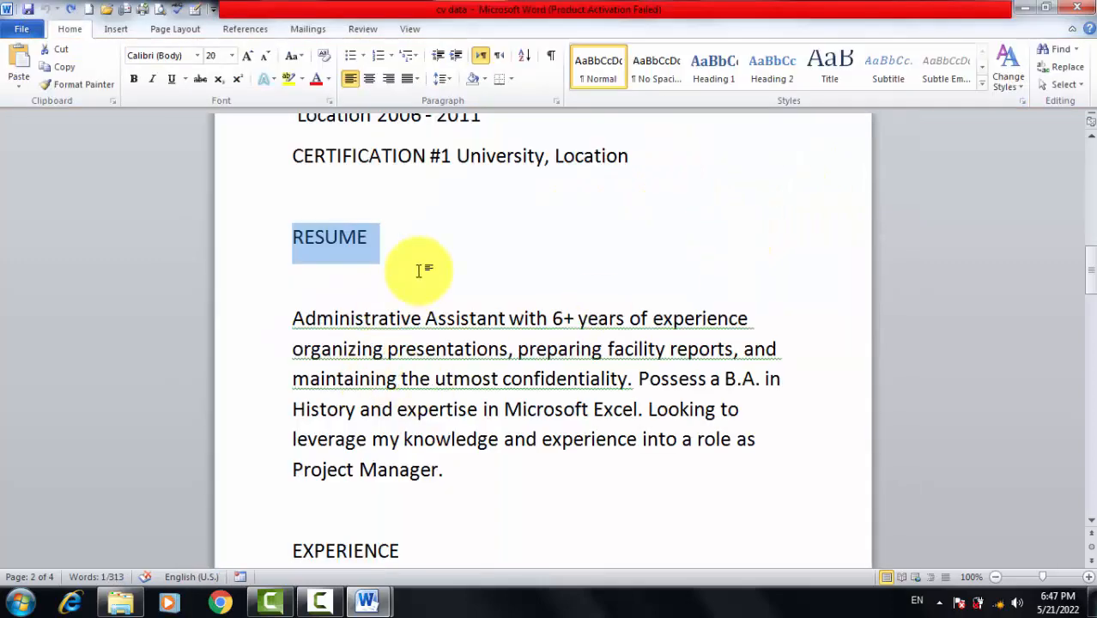
pyautogui.hotkey('alt', 'Tab')
pyautogui.hotkey('ctrl', 'v')
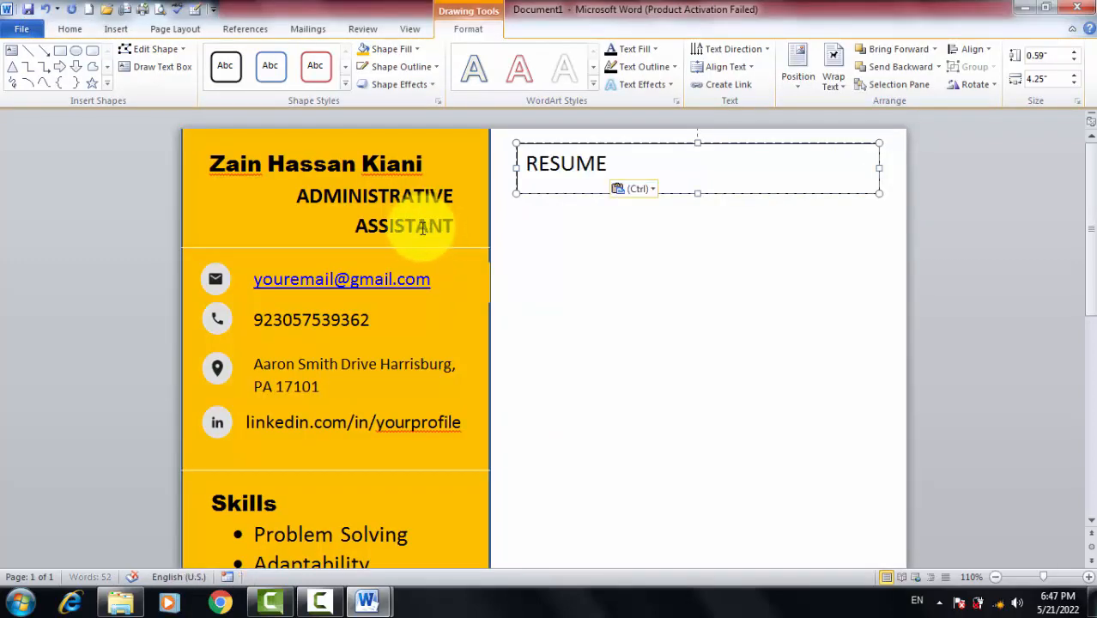
pyautogui.click(574, 207)
pyautogui.click(666, 161)
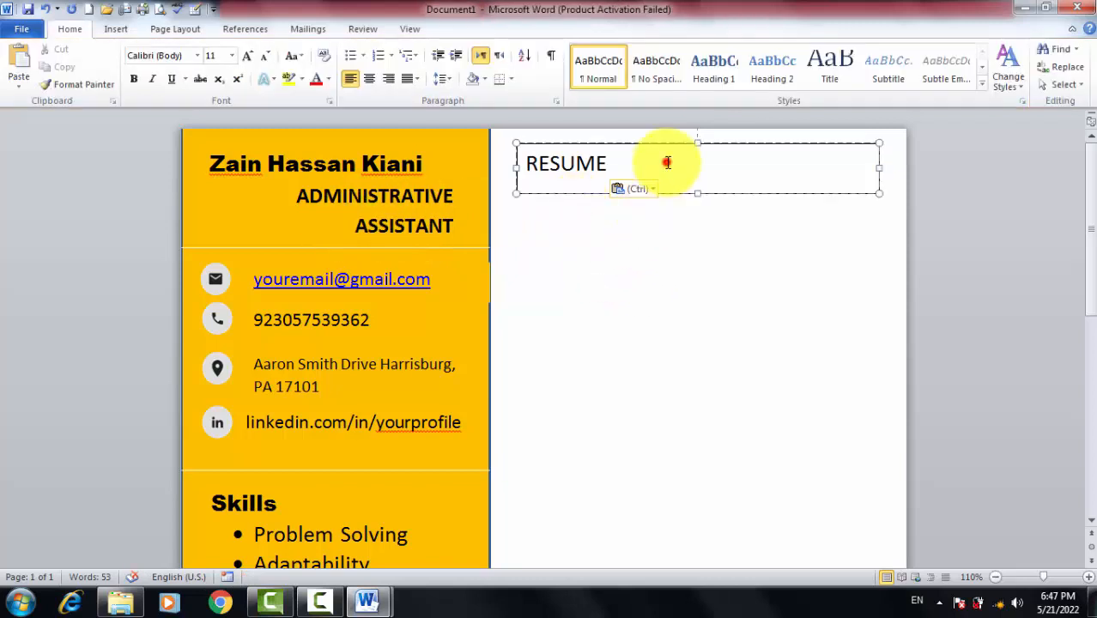
pyautogui.click(403, 67)
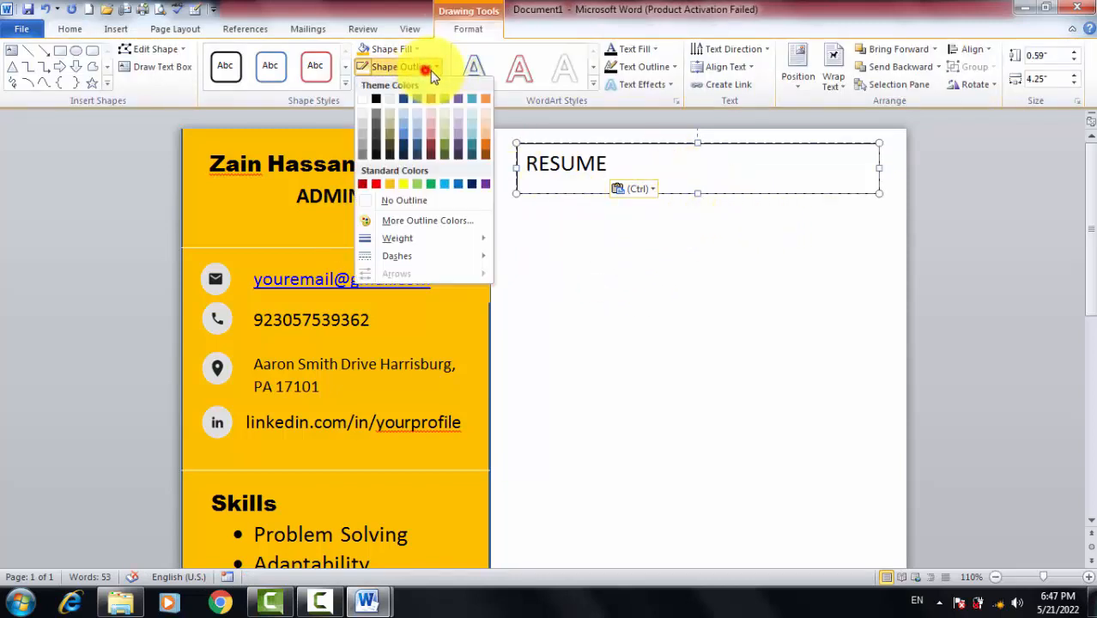
pyautogui.click(403, 203)
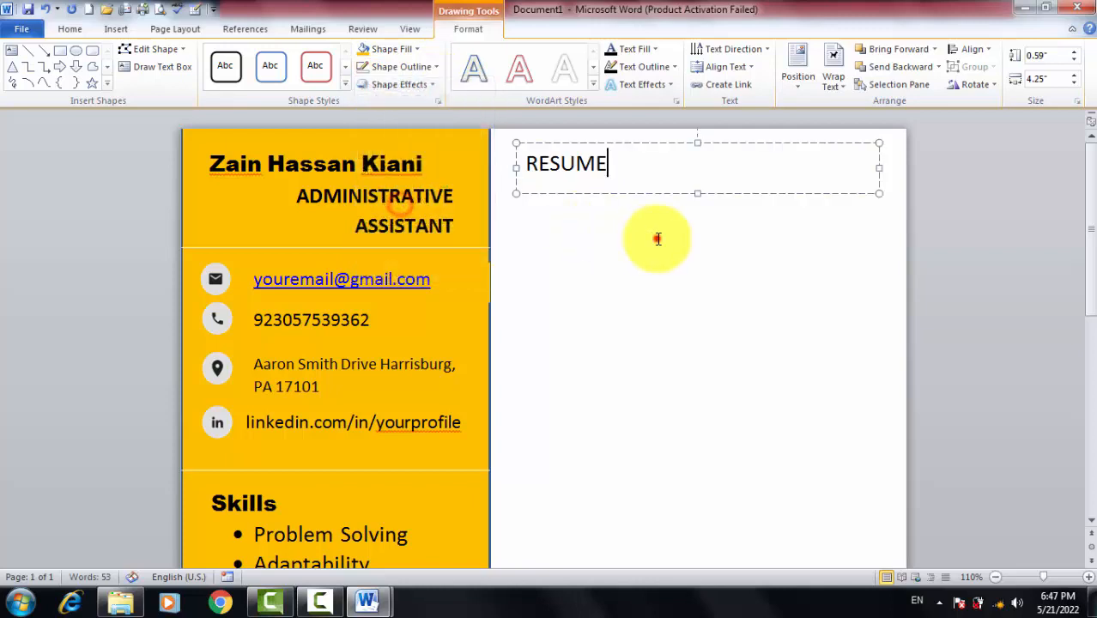
pyautogui.click(659, 243)
# Format RESUME as 22 pt bold, left-aligned
pyautogui.click(593, 152)
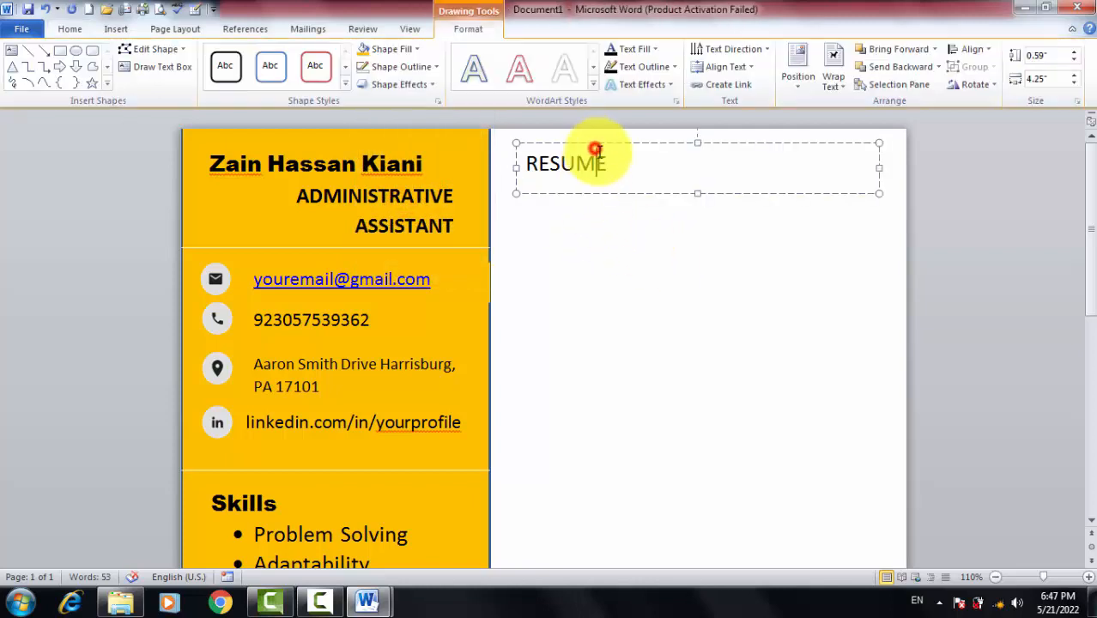
pyautogui.moveTo(618, 161); pyautogui.dragTo(485, 160)
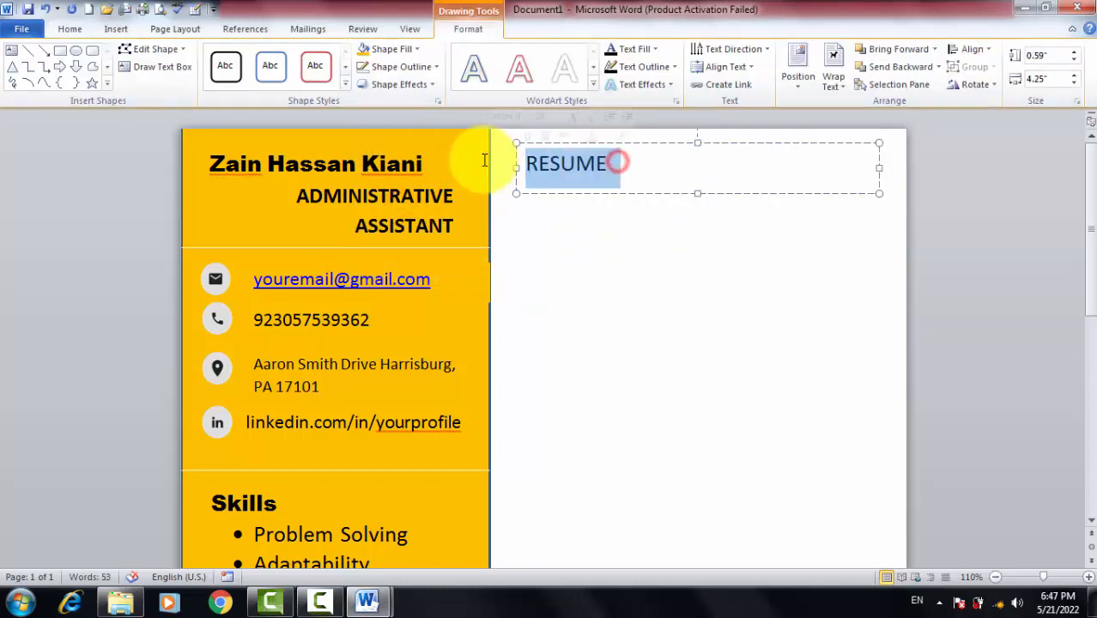
pyautogui.click(72, 28)
pyautogui.click(248, 57)
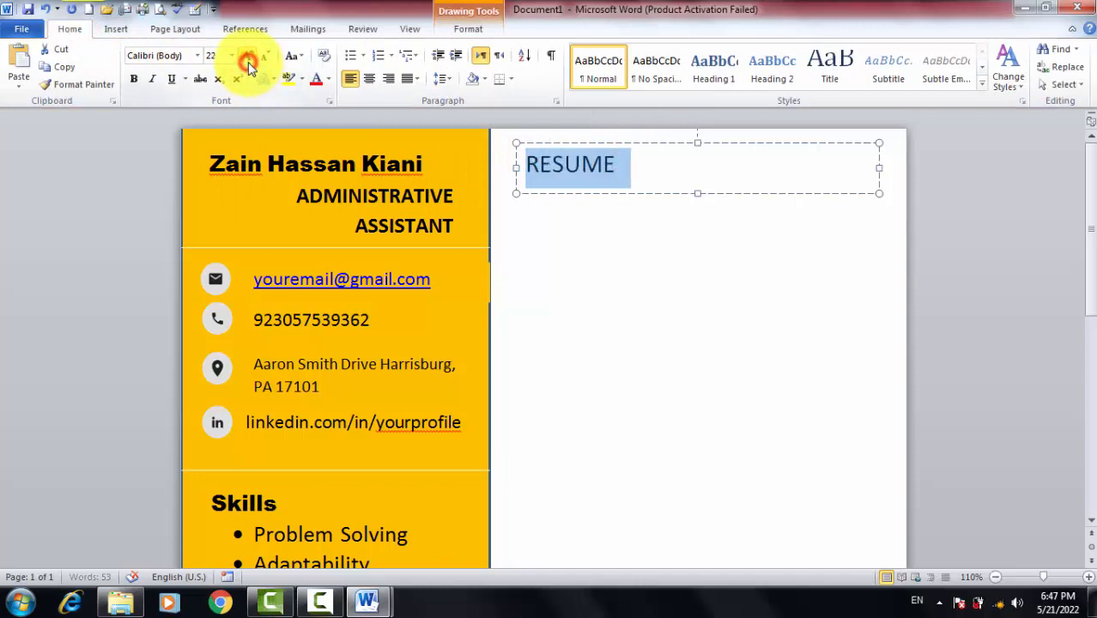
pyautogui.click(366, 78)
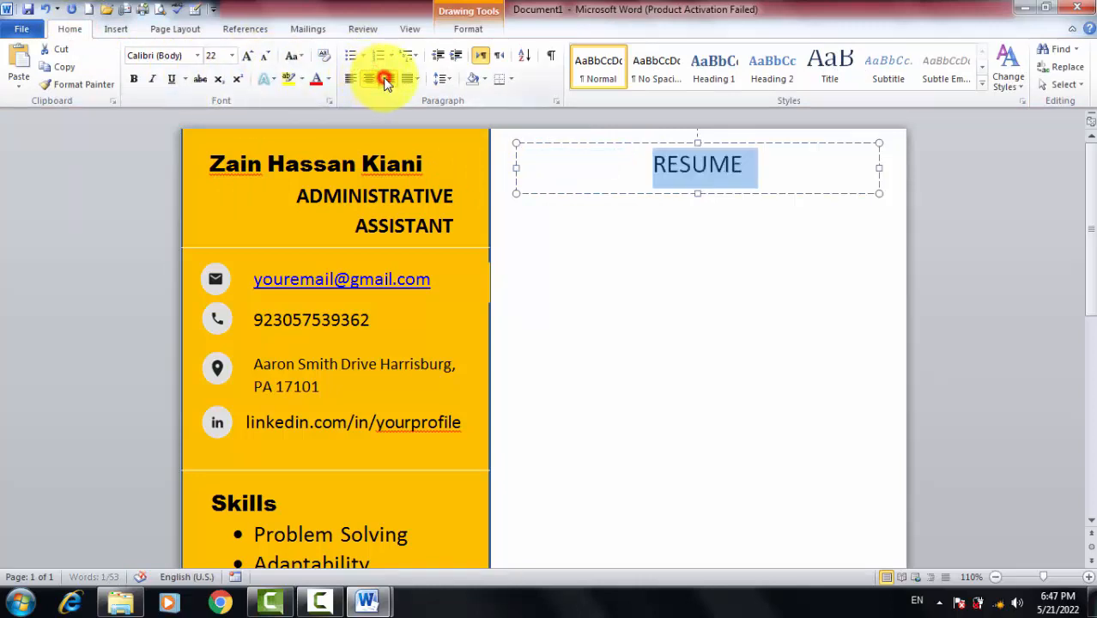
pyautogui.click(386, 79)
pyautogui.click(351, 79)
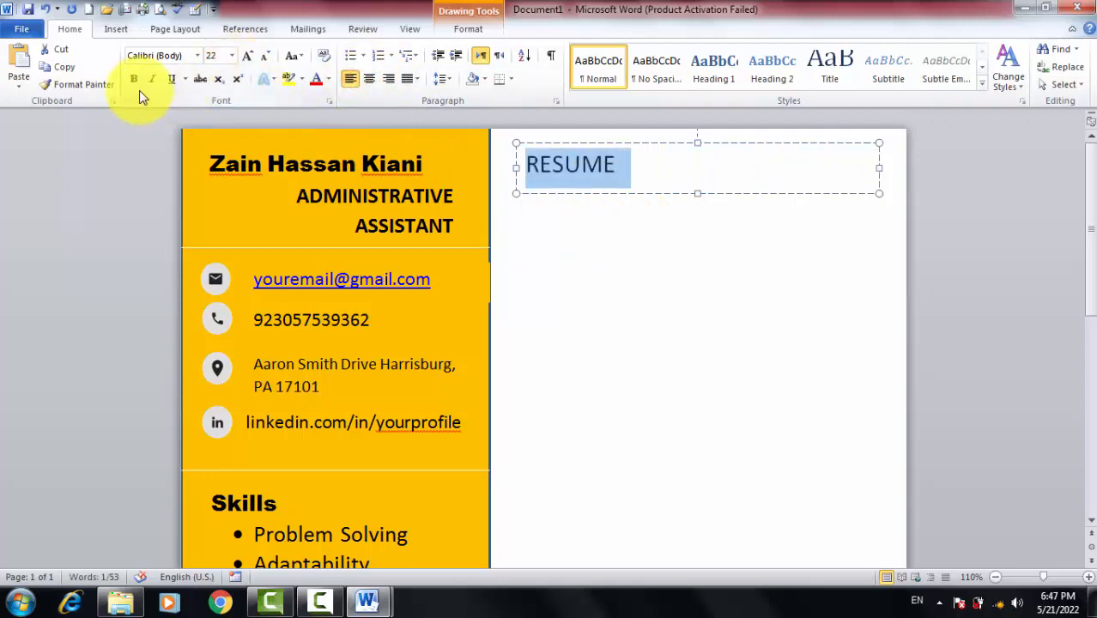
pyautogui.click(600, 256)
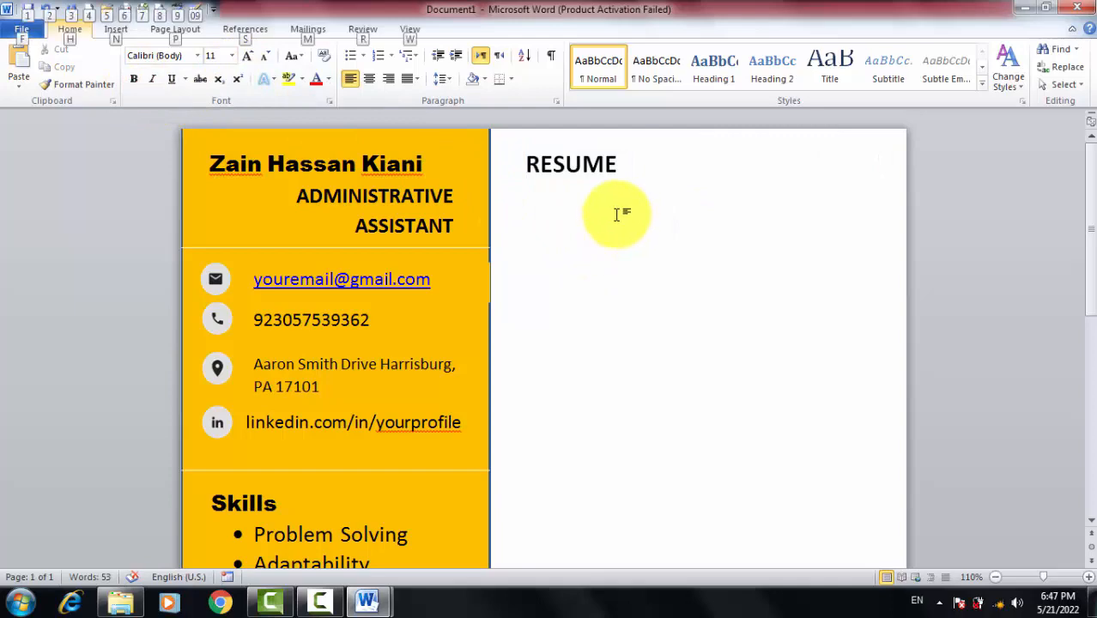
# Stretch the RESUME text box taller to leave room for more text
pyautogui.hotkey('alt', 'Tab')
pyautogui.scroll(-3, 451, 311)
pyautogui.scroll(1, 452, 314)
pyautogui.hotkey('alt', 'Tab')
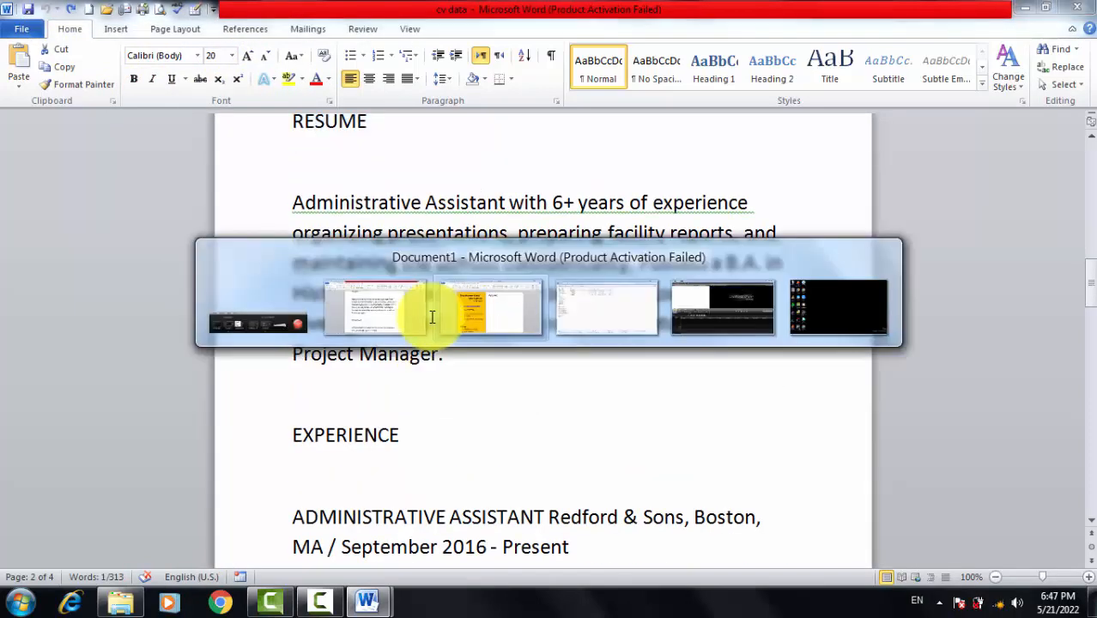
pyautogui.click(635, 163)
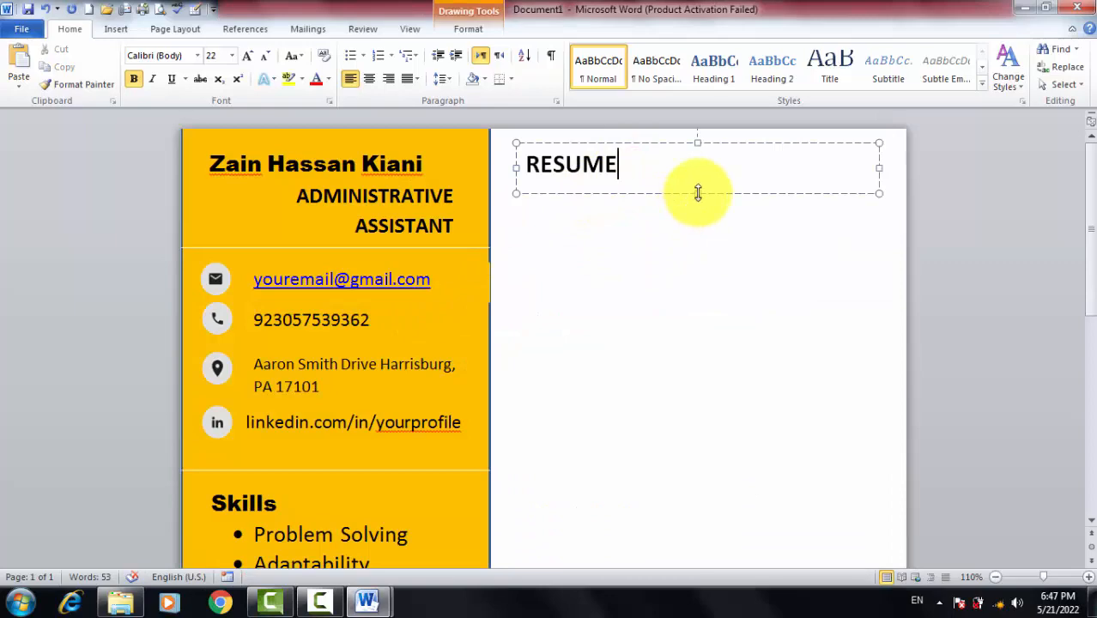
pyautogui.hotkey('alt', 'Tab')
pyautogui.hotkey('alt', 'Tab')
pyautogui.moveTo(698, 192); pyautogui.dragTo(698, 343)
pyautogui.click(639, 168)
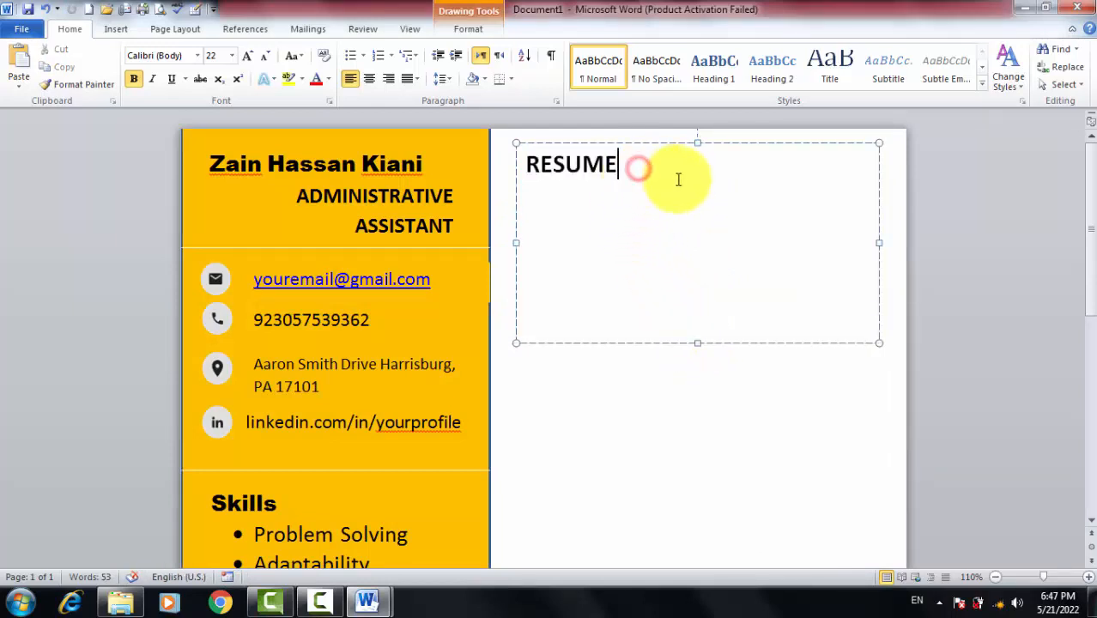
# Paste the Administrative Assistant summary from cv data under Objective, removing the blank line above it
pyautogui.hotkey('alt', 'Tab')
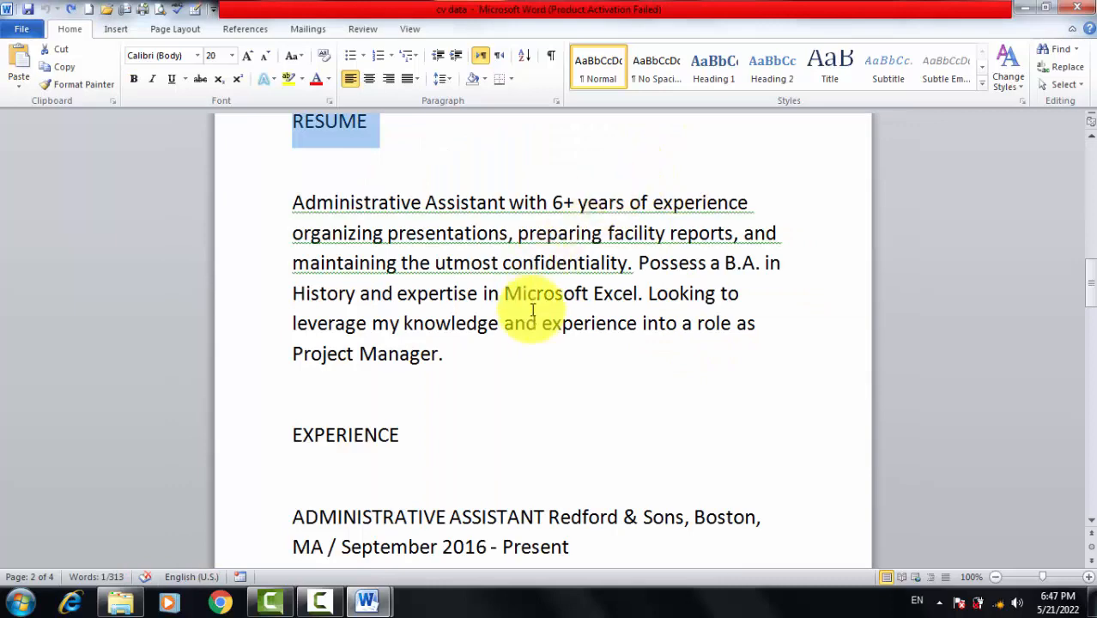
pyautogui.scroll(3, 532, 311)
pyautogui.scroll(-1, 532, 321)
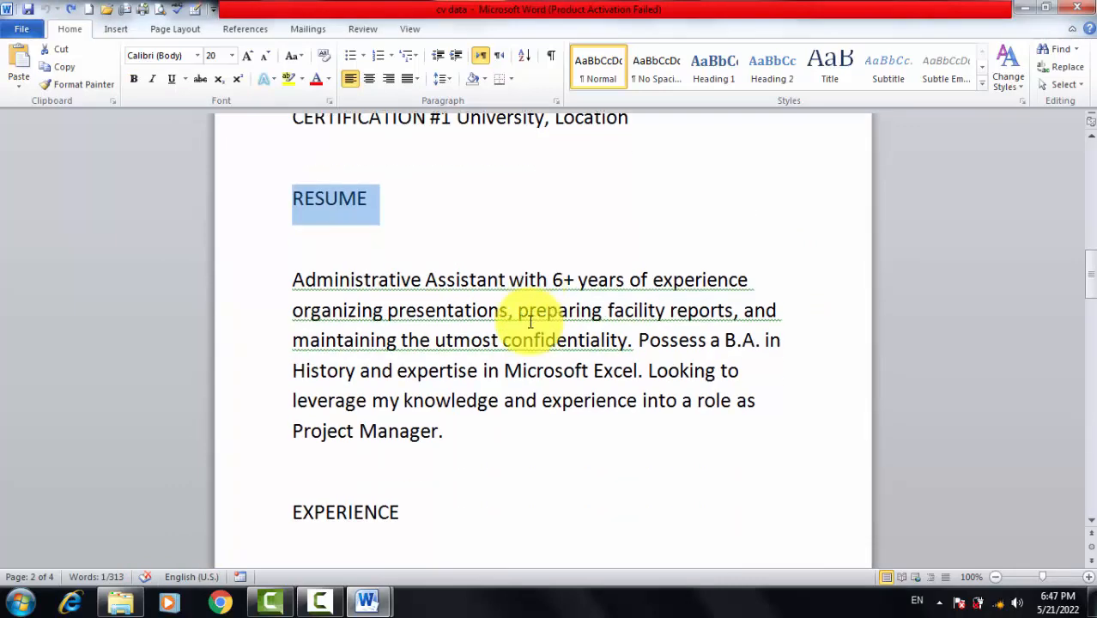
pyautogui.hotkey('alt', 'Tab')
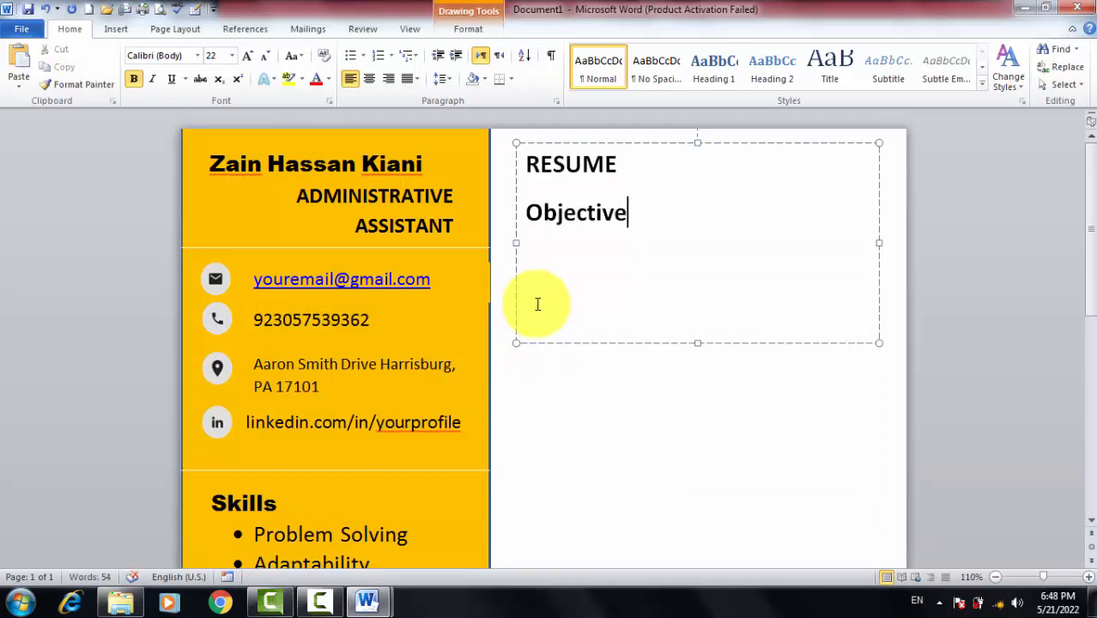
pyautogui.hotkey('alt', 'Tab')
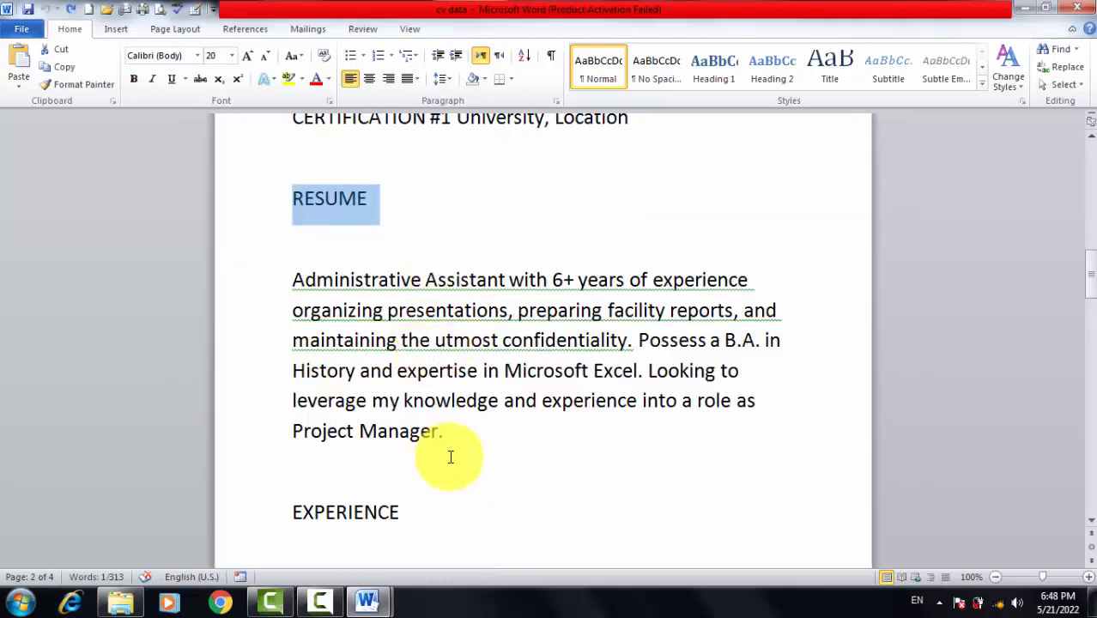
pyautogui.click(464, 431)
pyautogui.moveTo(438, 429); pyautogui.dragTo(263, 266)
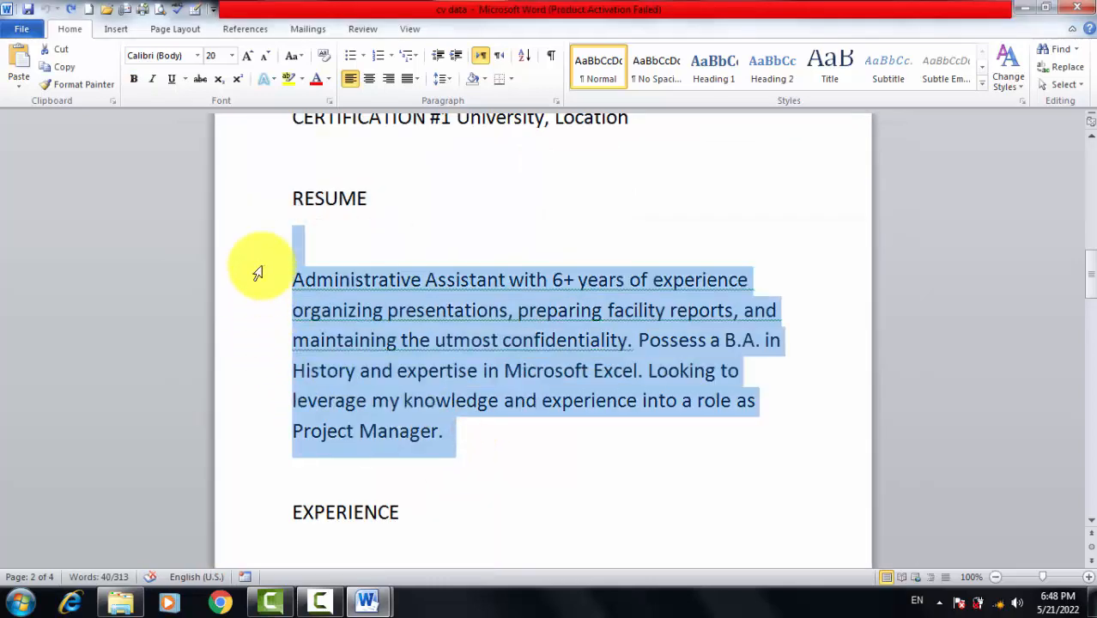
pyautogui.hotkey('alt', 'Tab')
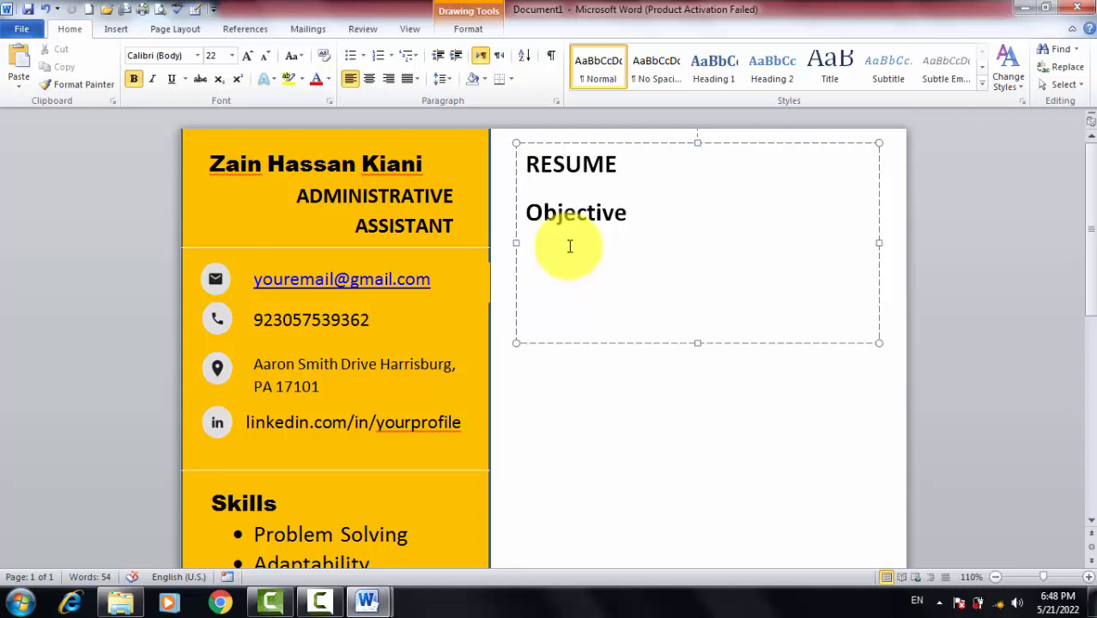
pyautogui.hotkey('ctrl', 'v')
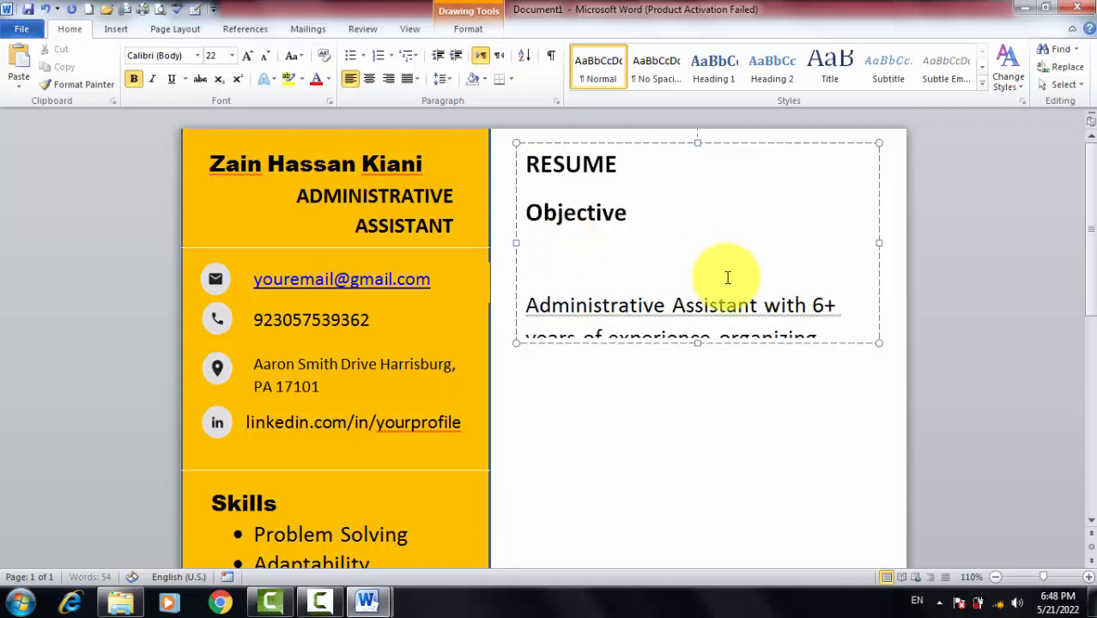
pyautogui.click(524, 305)
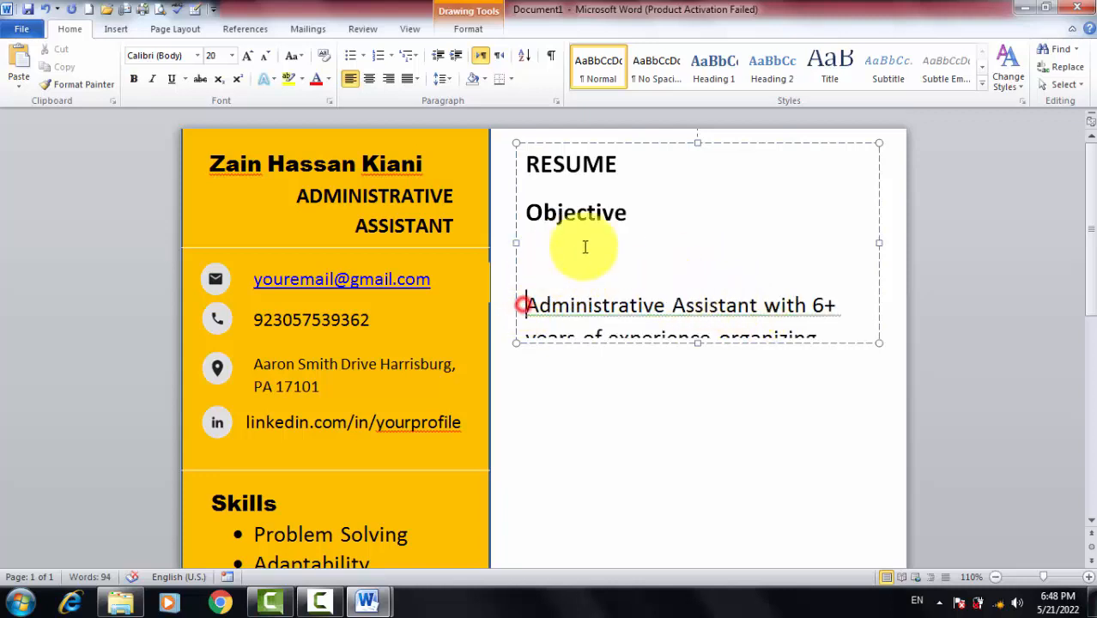
pyautogui.press('BackSpace')
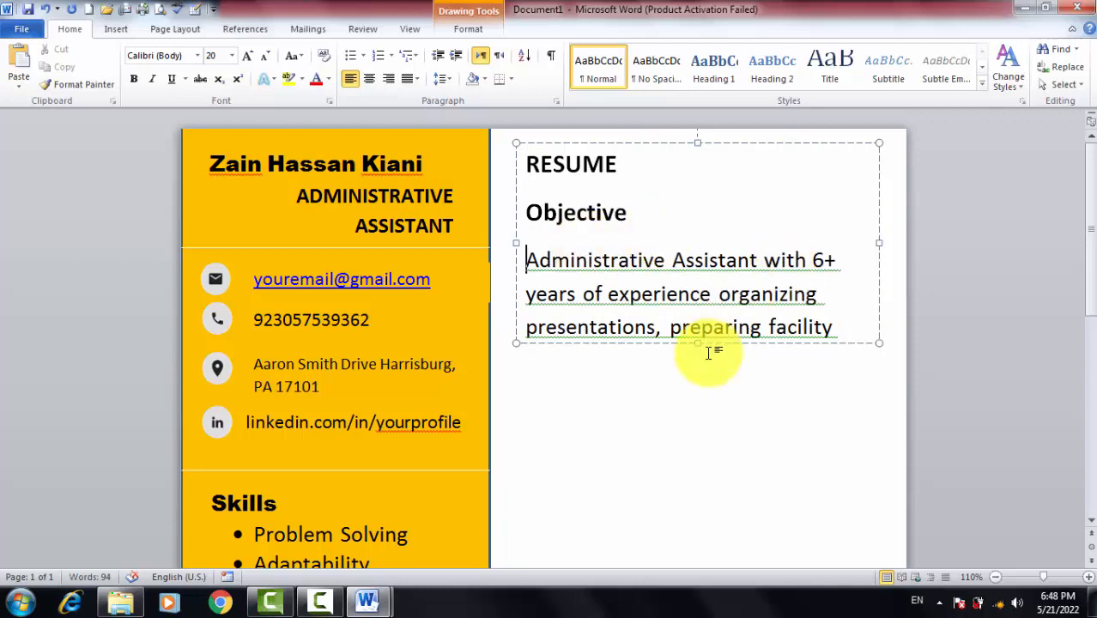
# Enlarge the text box and step down the objective paragraph's font size
pyautogui.moveTo(701, 343); pyautogui.dragTo(696, 552)
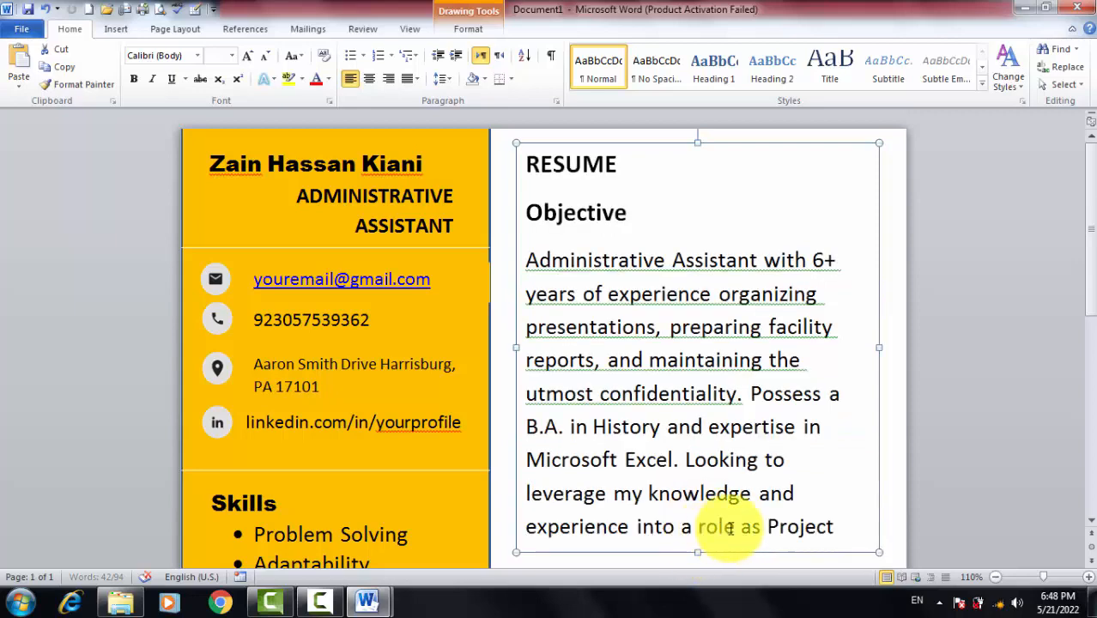
pyautogui.moveTo(832, 526); pyautogui.dragTo(650, 492)
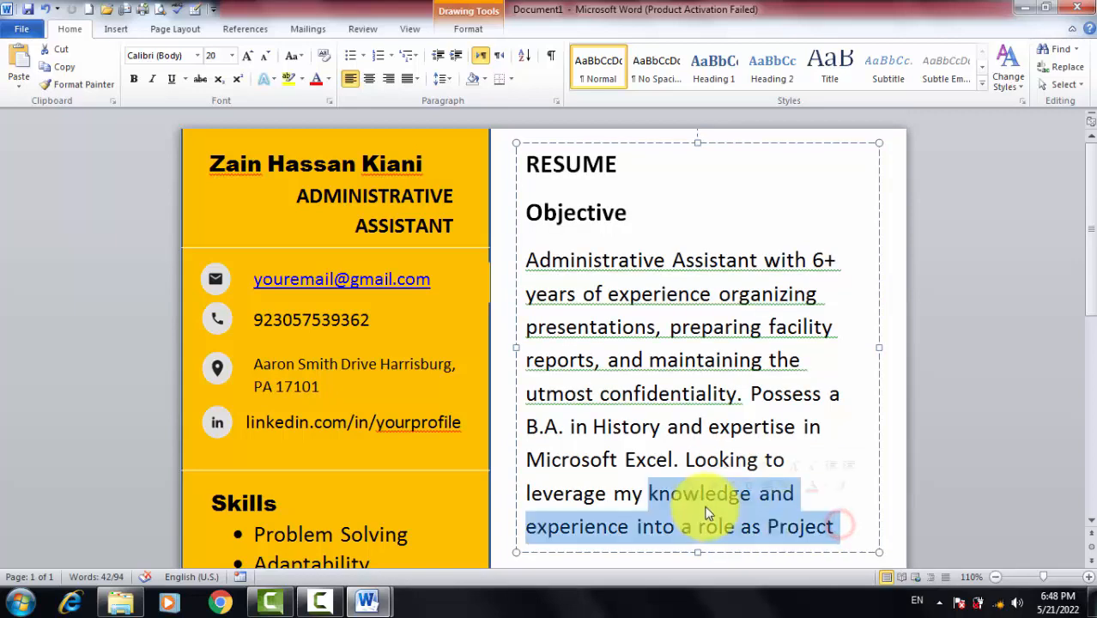
pyautogui.hotkey('ctrl', 'a')
pyautogui.click(840, 526)
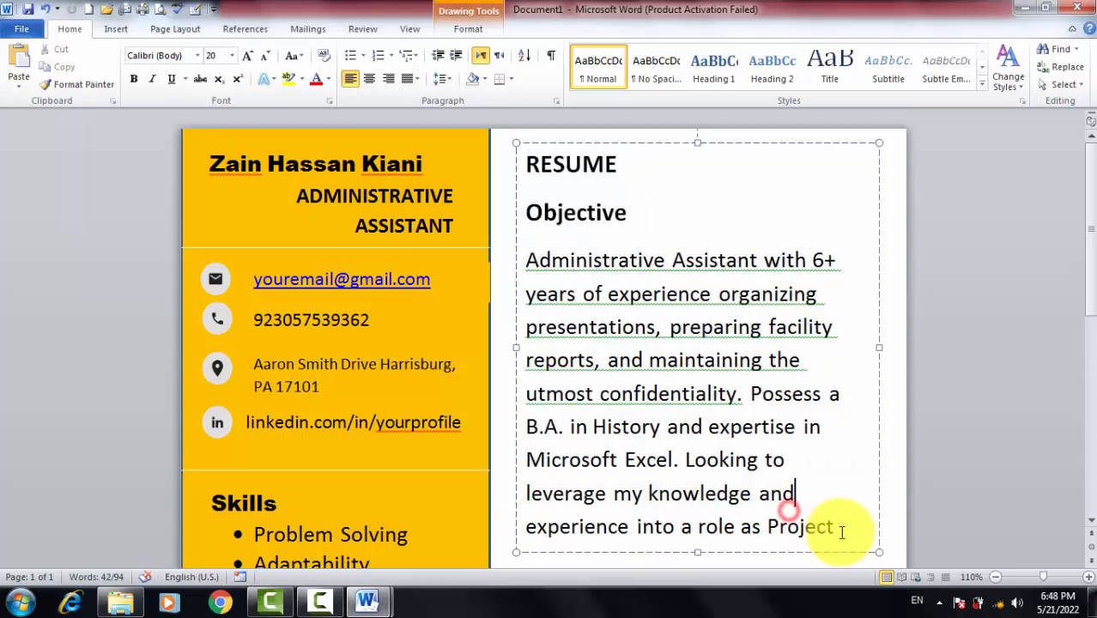
pyautogui.moveTo(853, 526); pyautogui.dragTo(522, 249)
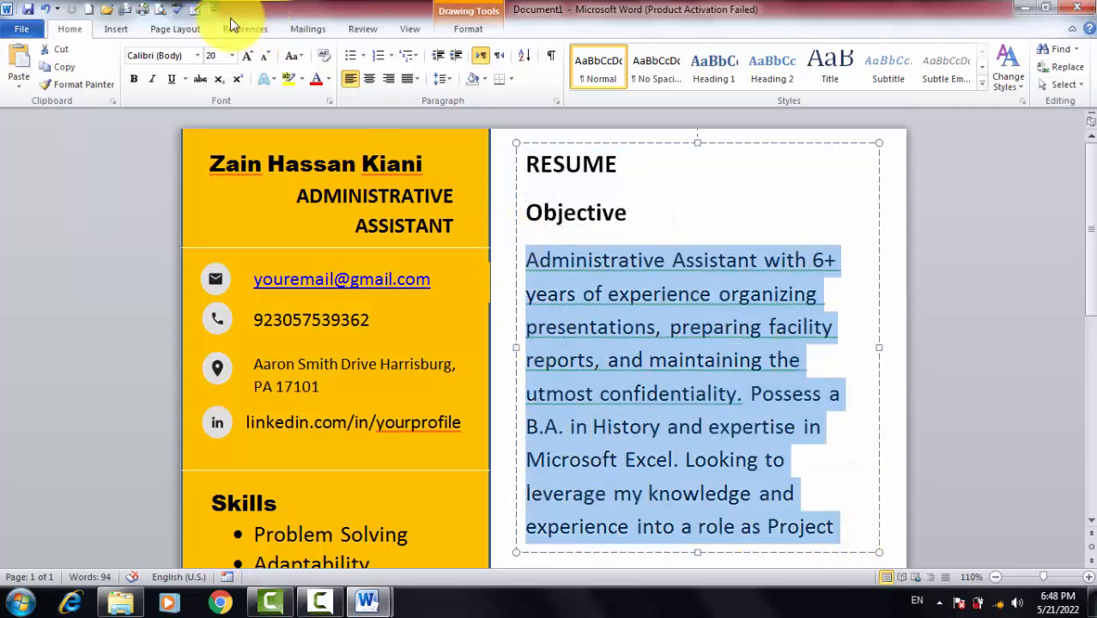
pyautogui.click(266, 60)
pyautogui.click(266, 60)
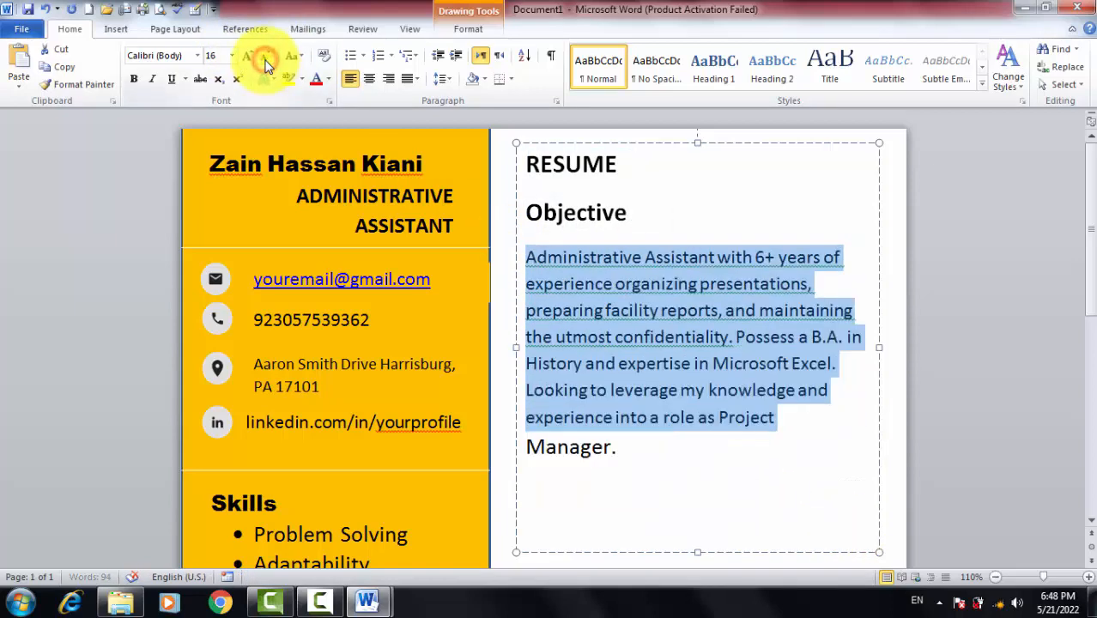
pyautogui.moveTo(635, 452); pyautogui.dragTo(499, 239)
pyautogui.click(591, 309)
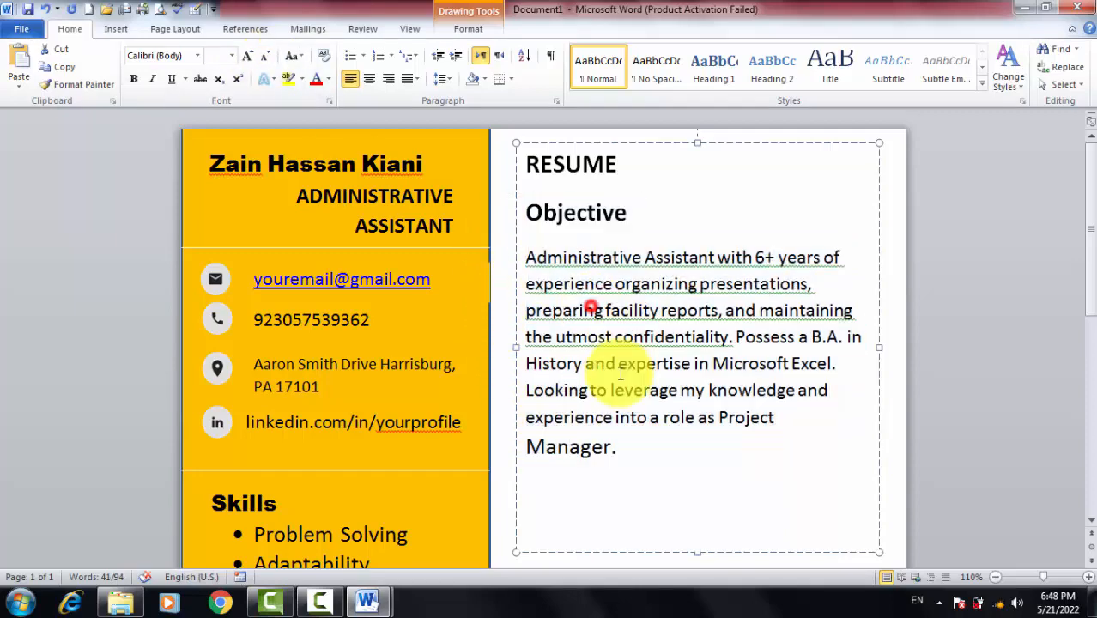
pyautogui.click(629, 449)
pyautogui.moveTo(507, 403); pyautogui.dragTo(490, 245)
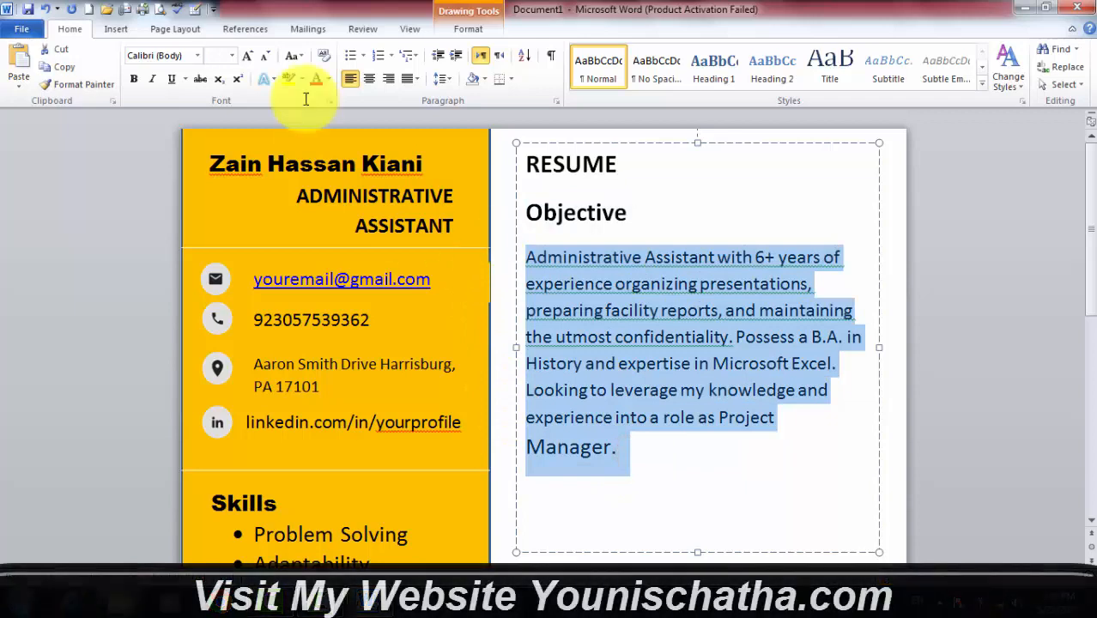
pyautogui.click(269, 60)
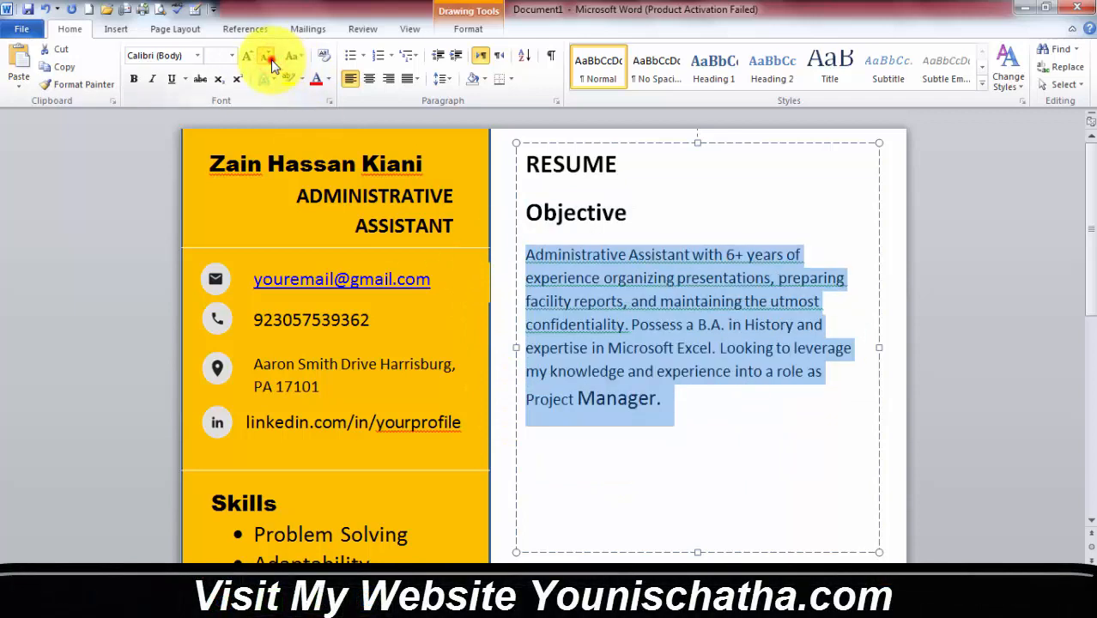
pyautogui.click(271, 63)
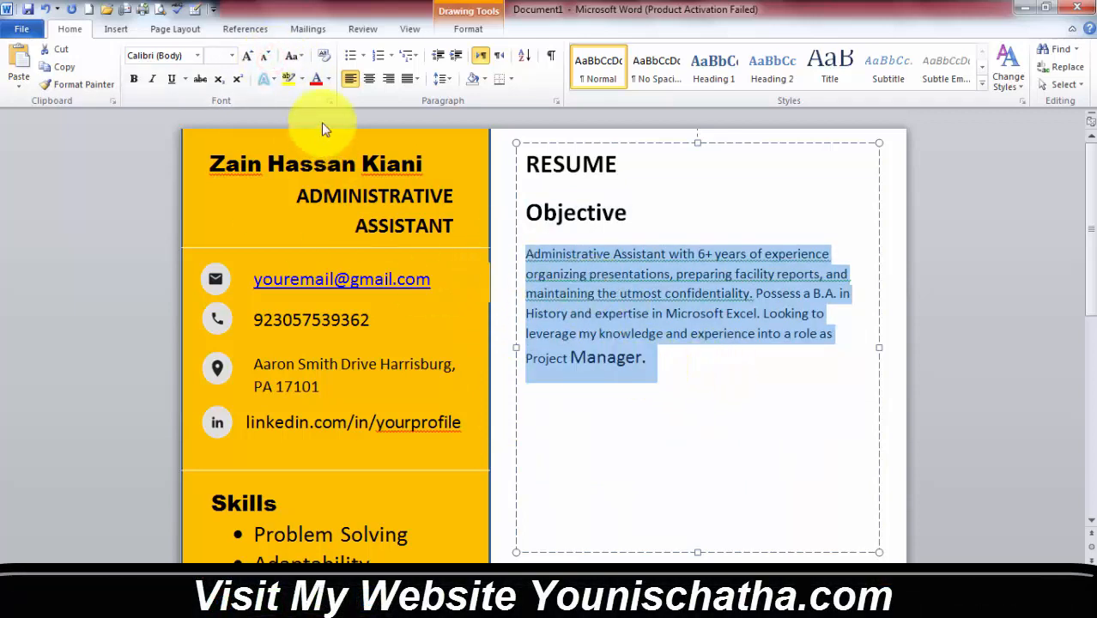
pyautogui.click(225, 60)
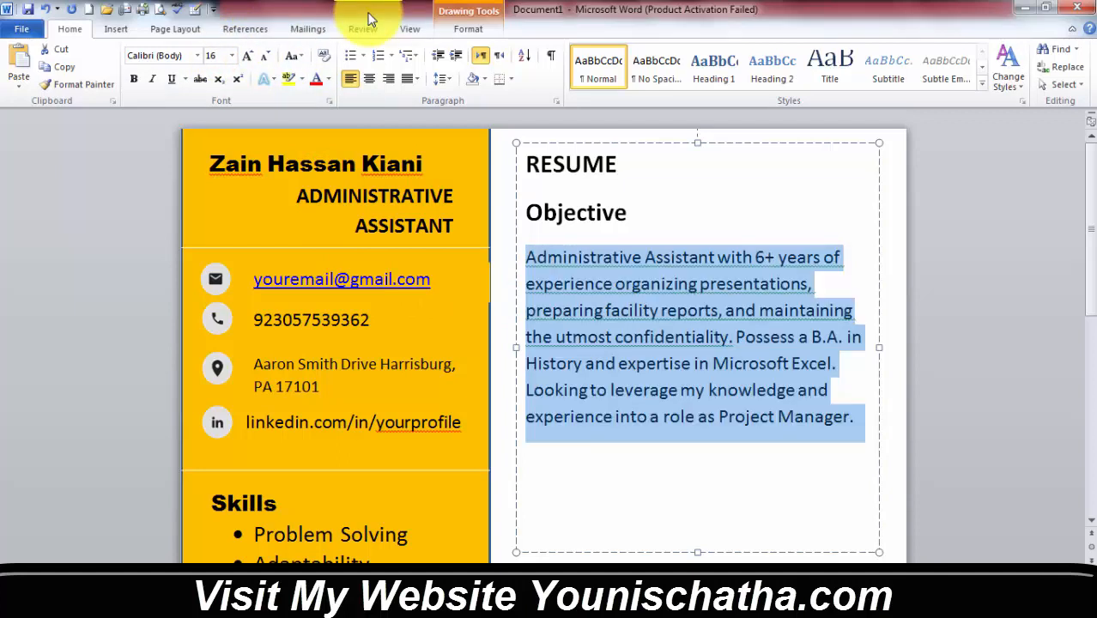
# Bring the objective paragraph to 14 pt and shorten the box to fit
pyautogui.click(694, 383)
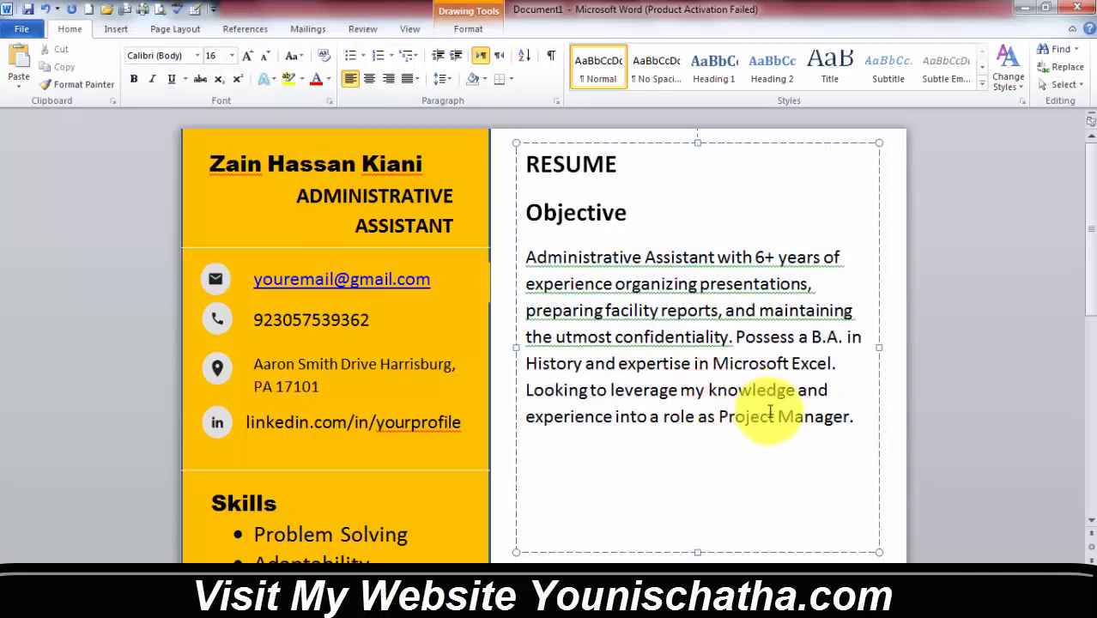
pyautogui.moveTo(860, 416); pyautogui.dragTo(502, 228)
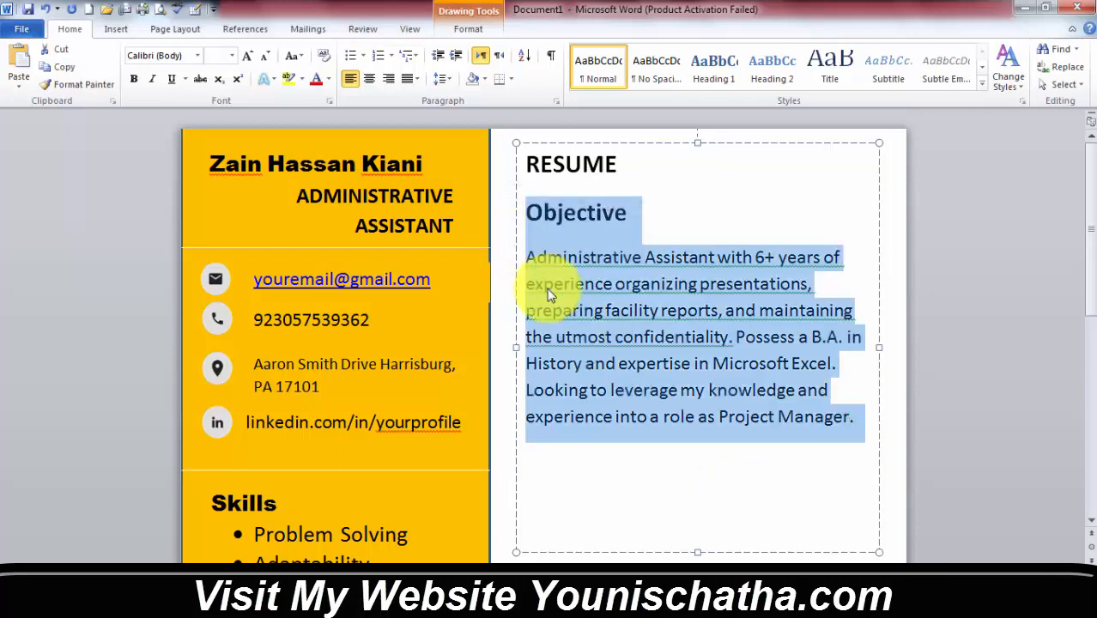
pyautogui.click(588, 309)
pyautogui.moveTo(863, 419); pyautogui.dragTo(522, 255)
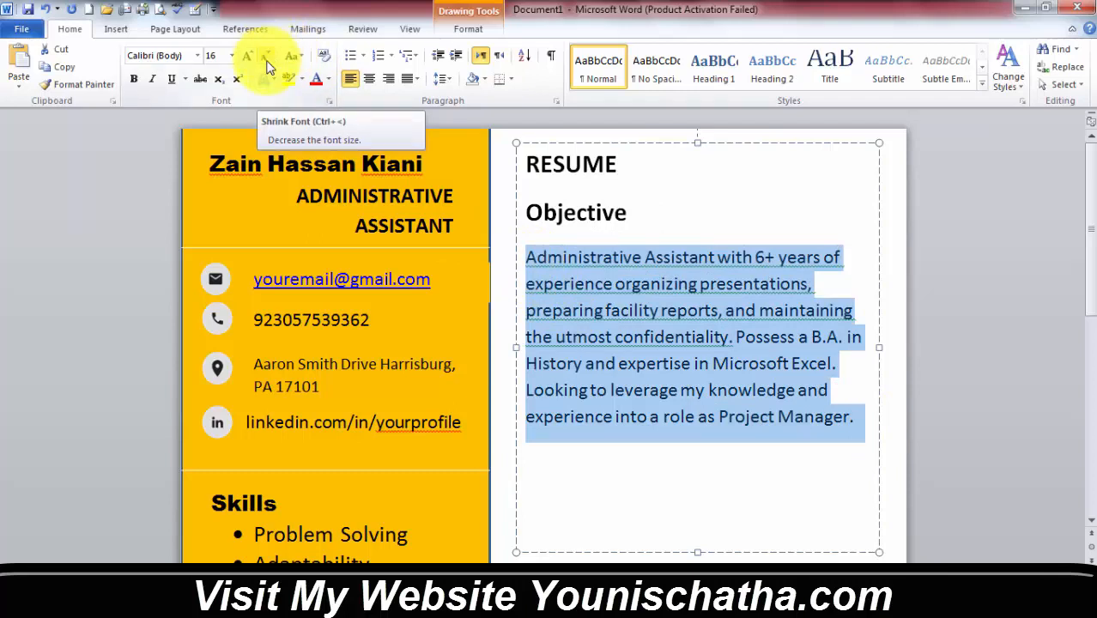
pyautogui.click(268, 61)
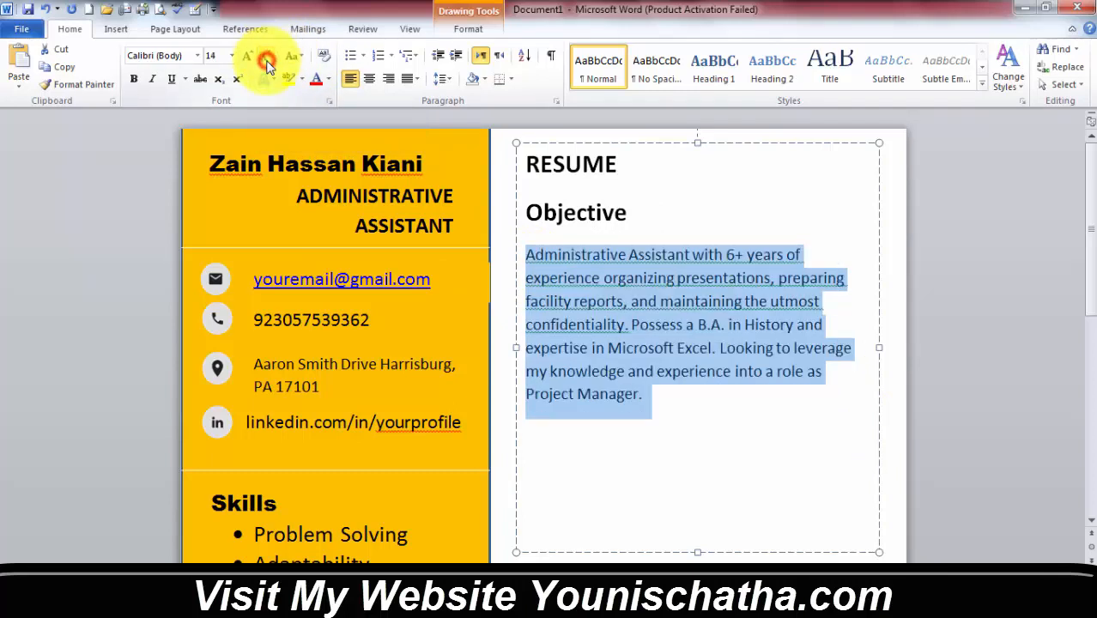
pyautogui.click(655, 390)
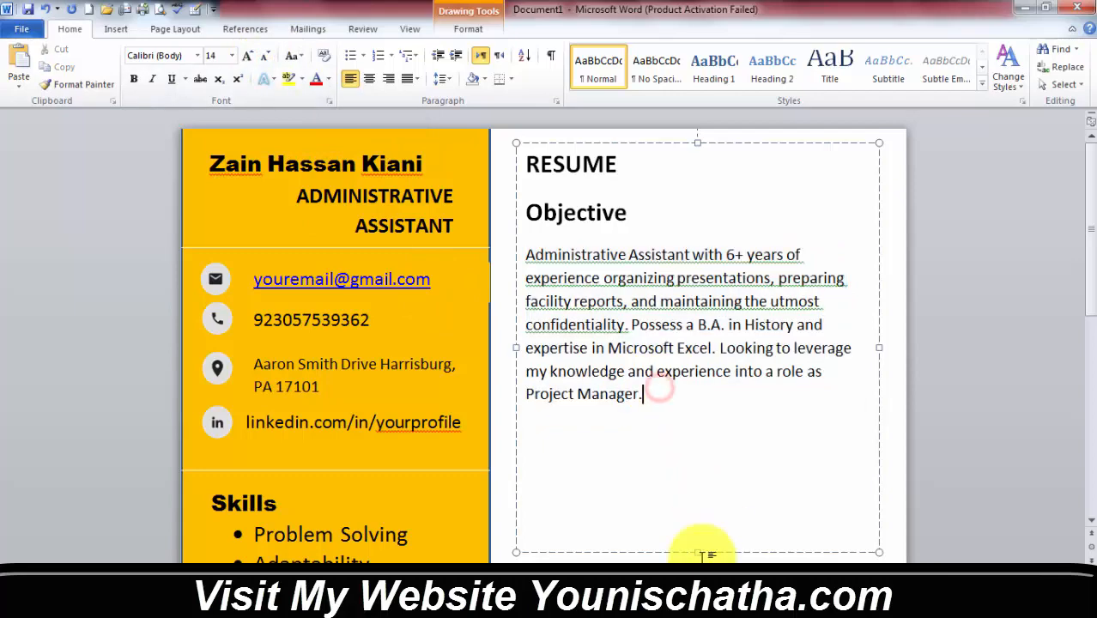
pyautogui.moveTo(699, 550); pyautogui.dragTo(683, 418)
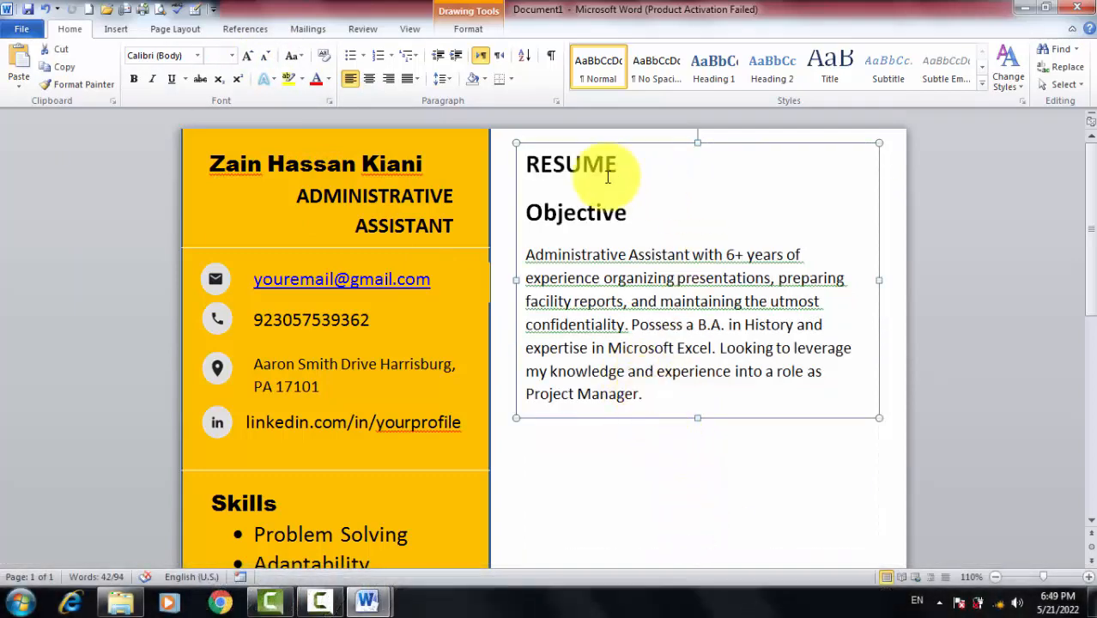
pyautogui.click(684, 211)
pyautogui.click(697, 457)
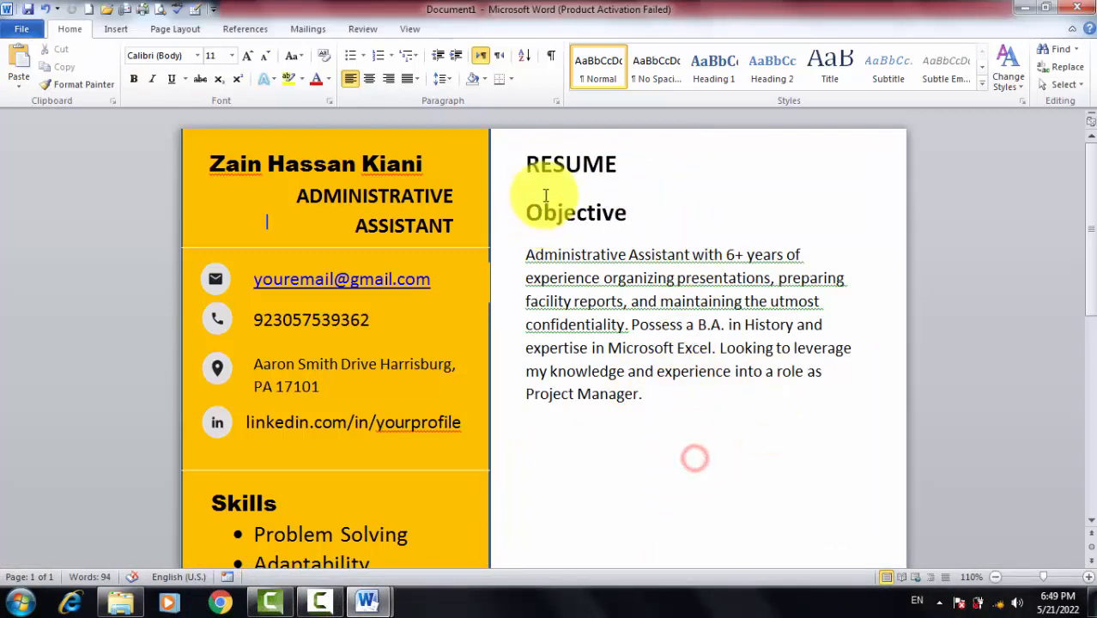
pyautogui.hotkey('alt', 'Tab')
pyautogui.hotkey('alt', 'Tab')
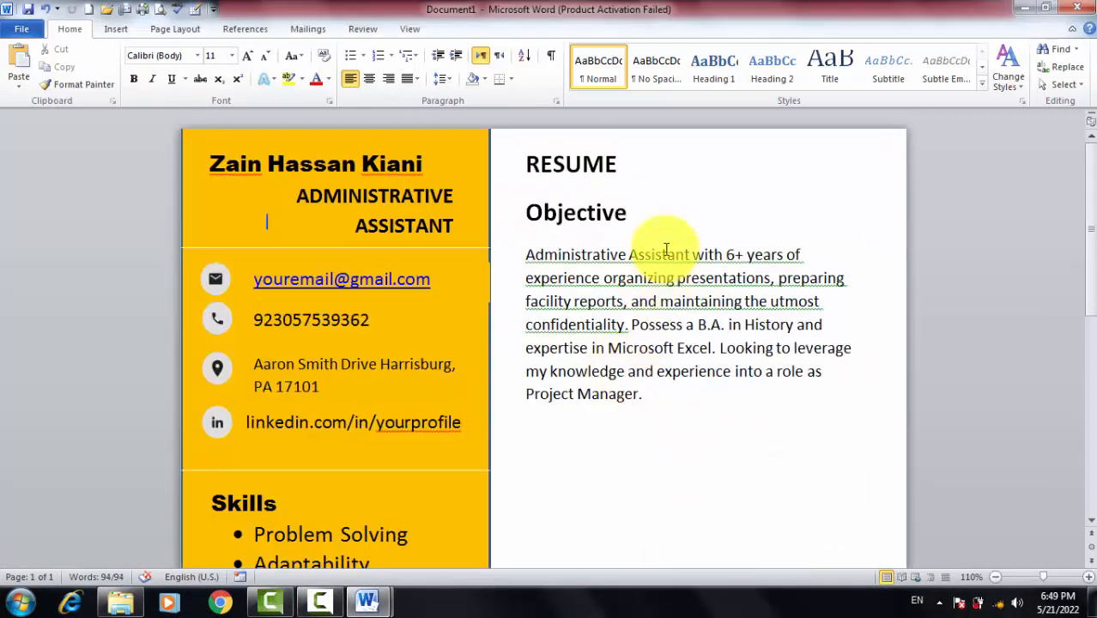
pyautogui.hotkey('alt', 'Tab')
pyautogui.tripleClick(658, 358)
pyautogui.scroll(-4, 653, 348)
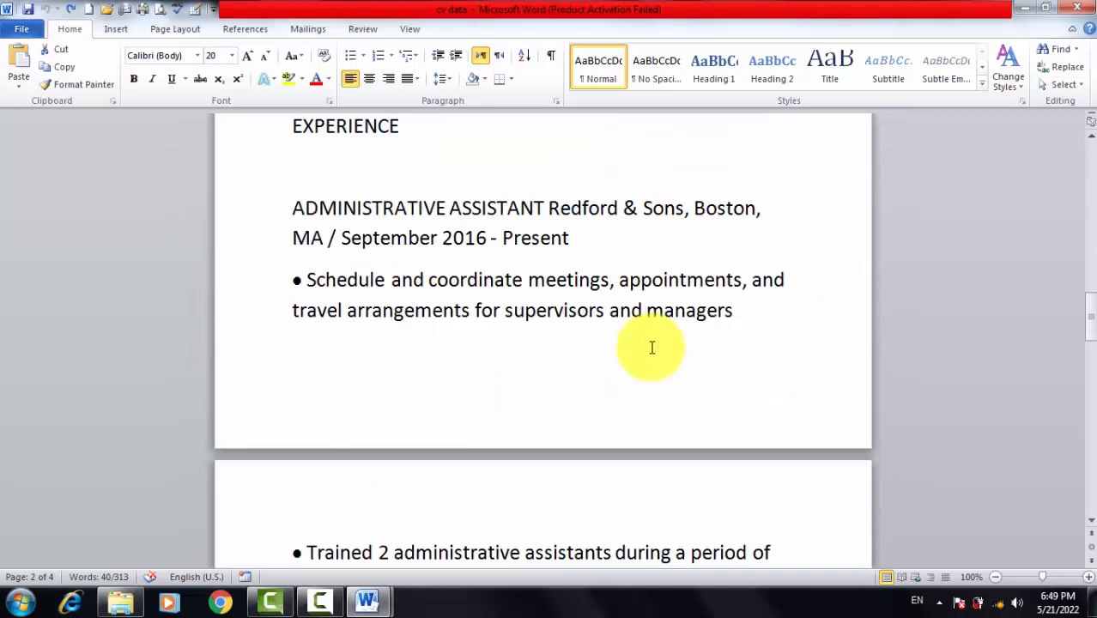
pyautogui.scroll(1, 651, 349)
pyautogui.moveTo(402, 239); pyautogui.dragTo(282, 237)
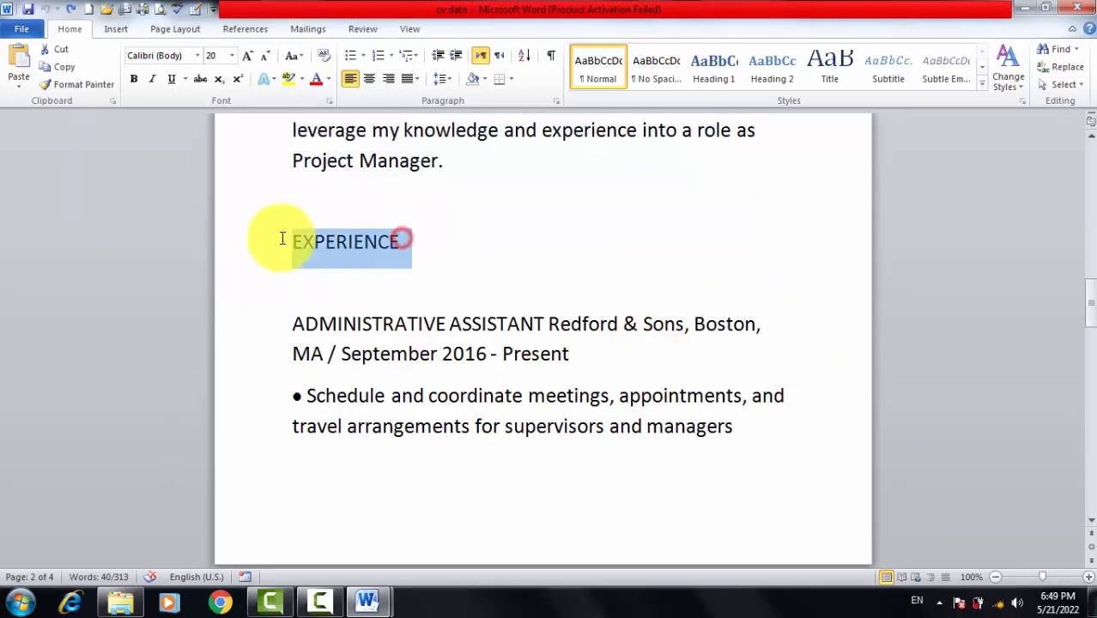
pyautogui.hotkey('alt', 'Tab')
pyautogui.scroll(-3, 592, 408)
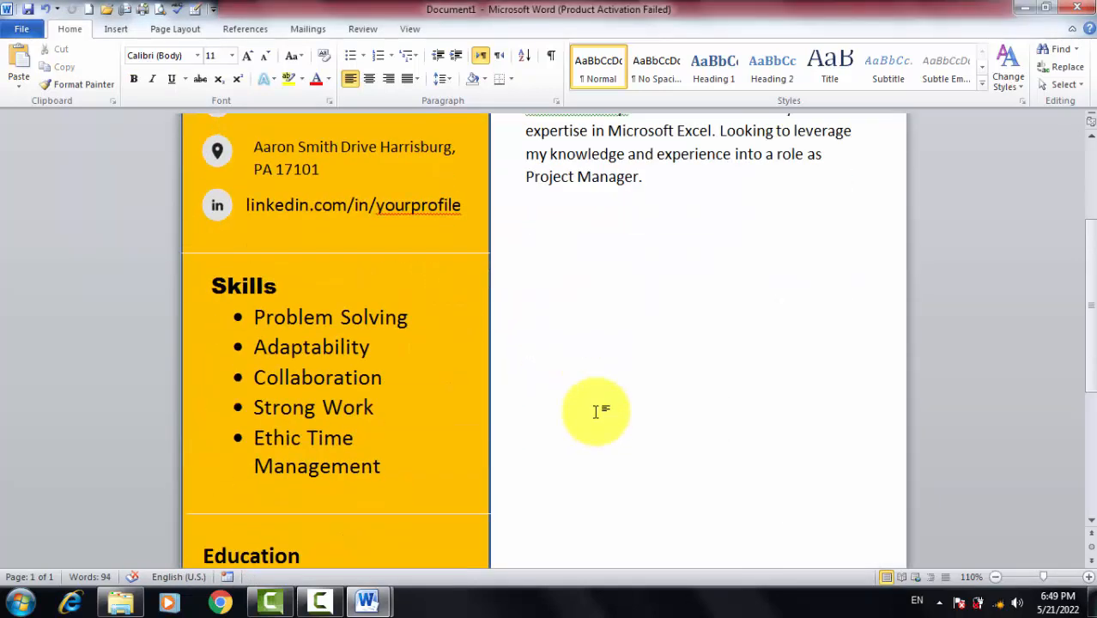
pyautogui.scroll(3, 597, 344)
pyautogui.click(627, 278)
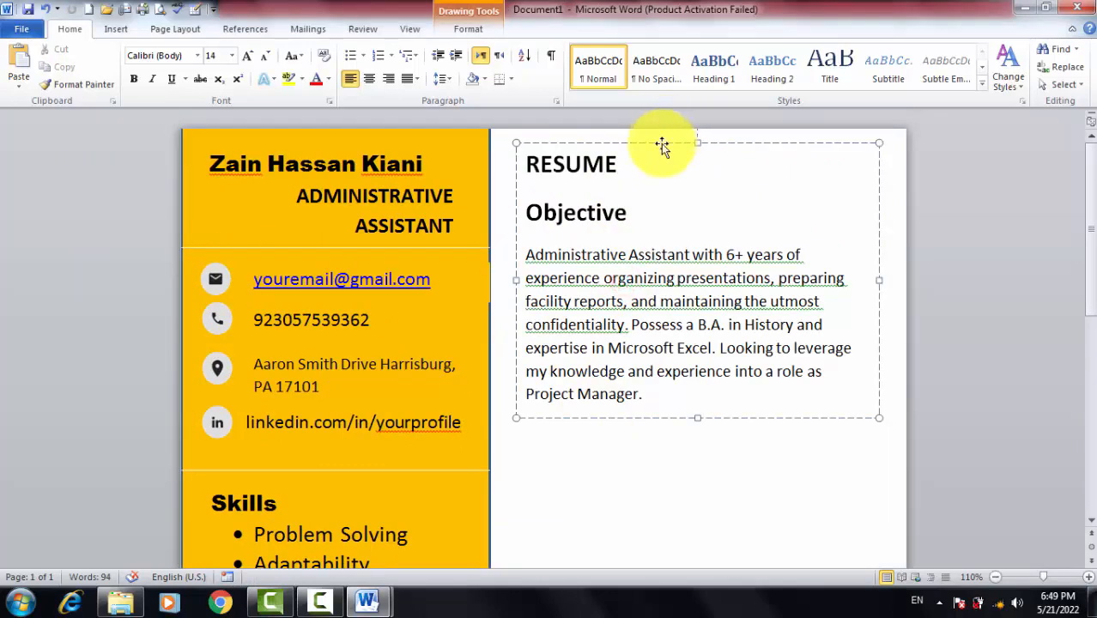
pyautogui.click(662, 144)
pyautogui.scroll(-3, 693, 257)
pyautogui.scroll(3, 695, 283)
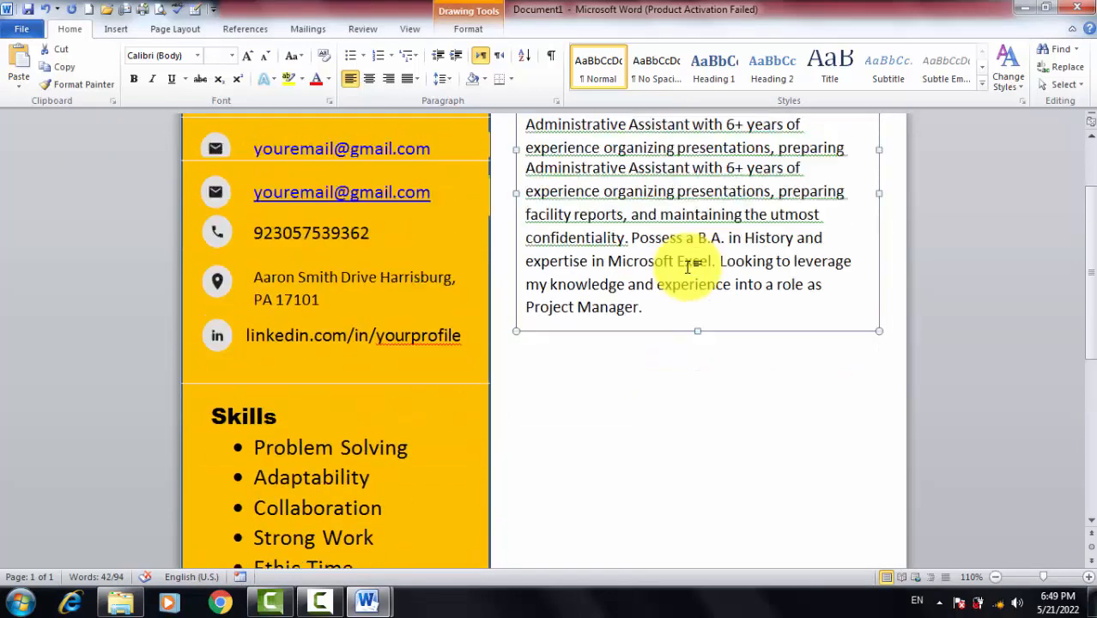
# Draw a text box with no outline below the Objective section in the right column
pyautogui.click(455, 28)
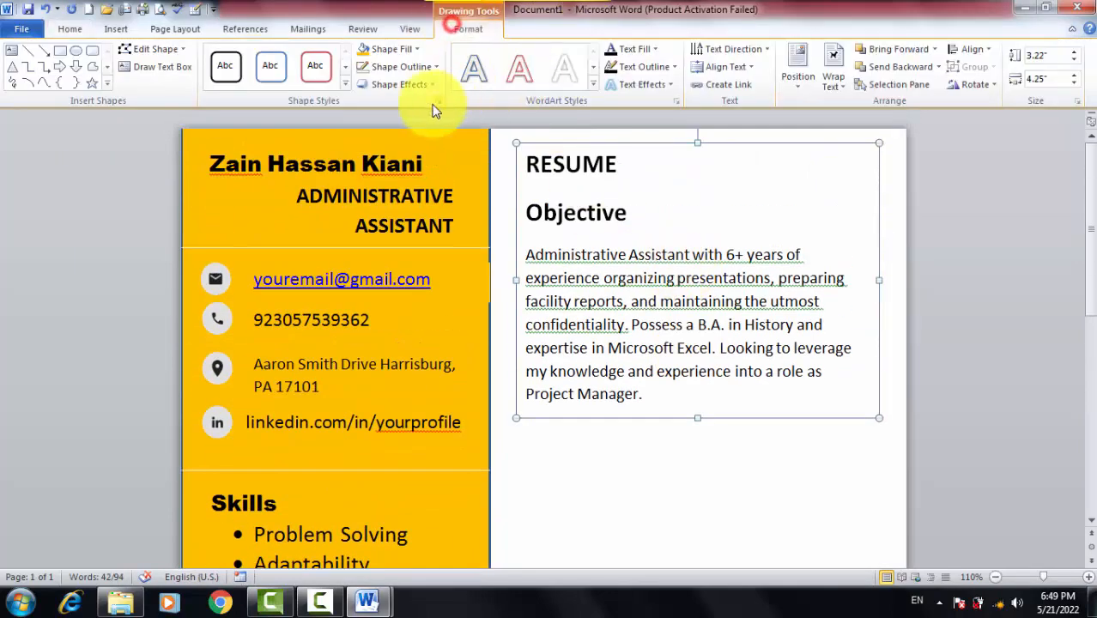
pyautogui.click(12, 51)
pyautogui.scroll(-3, 448, 336)
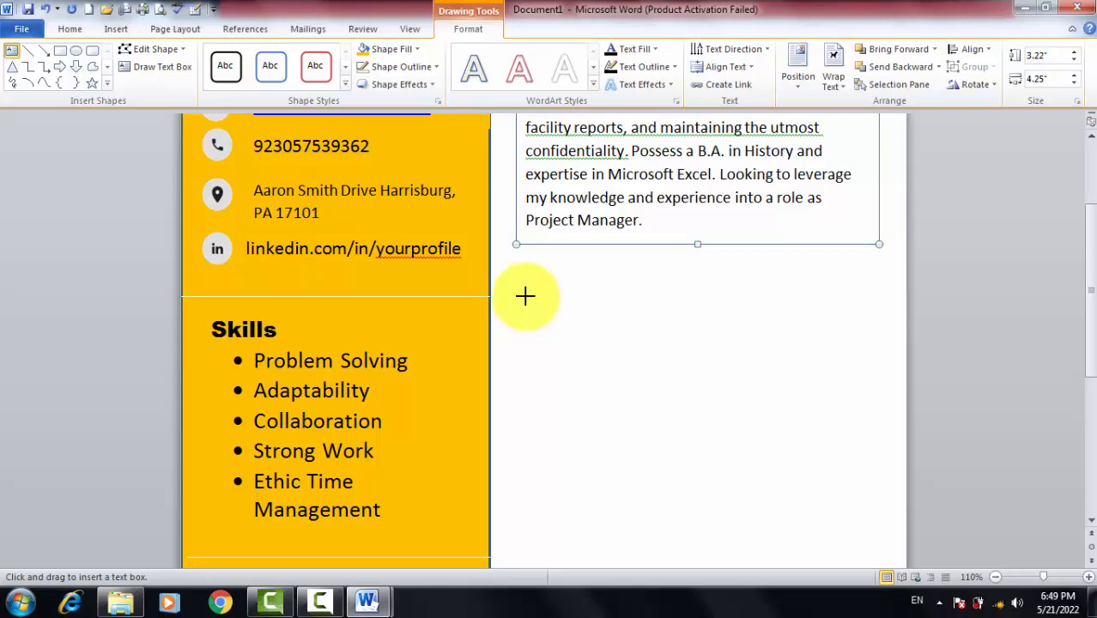
pyautogui.moveTo(523, 315); pyautogui.dragTo(865, 546)
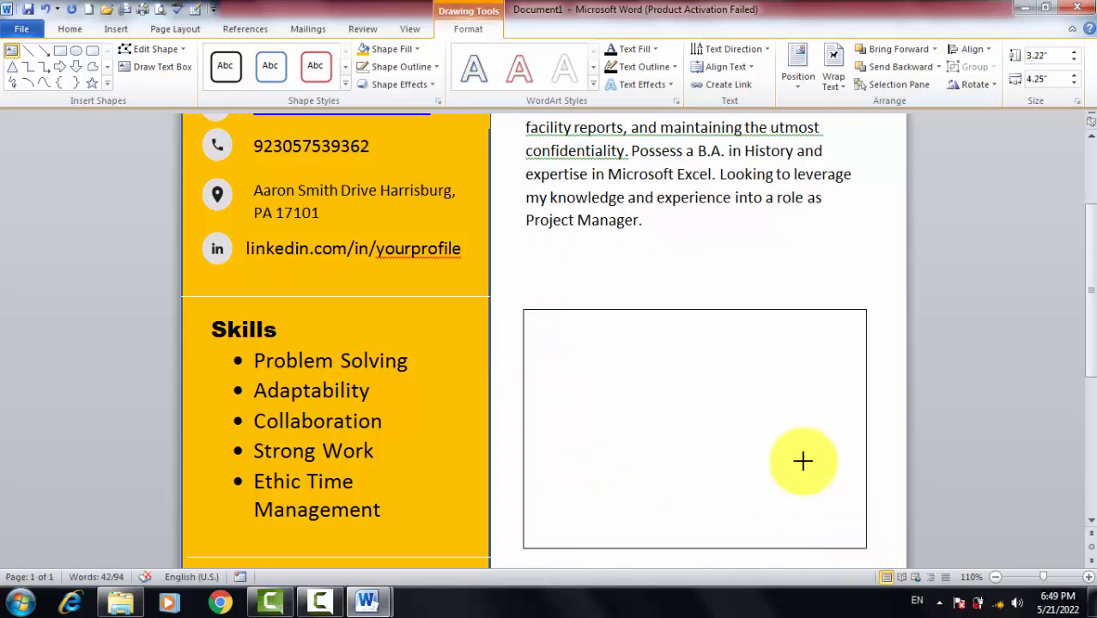
pyautogui.scroll(-4, 850, 257)
pyautogui.scroll(2, 859, 271)
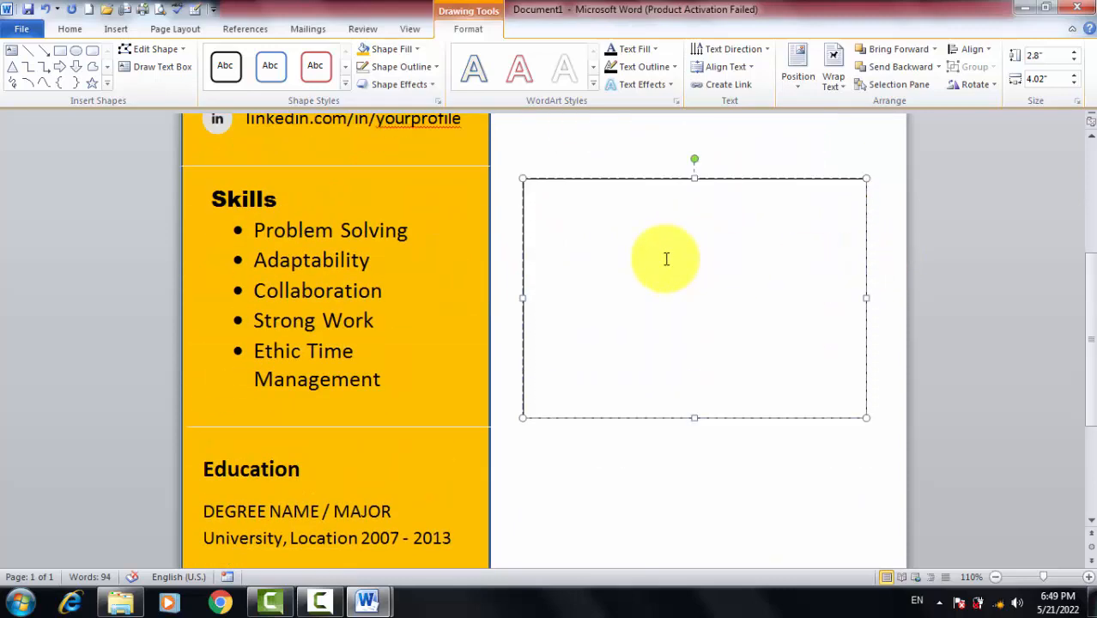
pyautogui.click(432, 69)
pyautogui.click(382, 206)
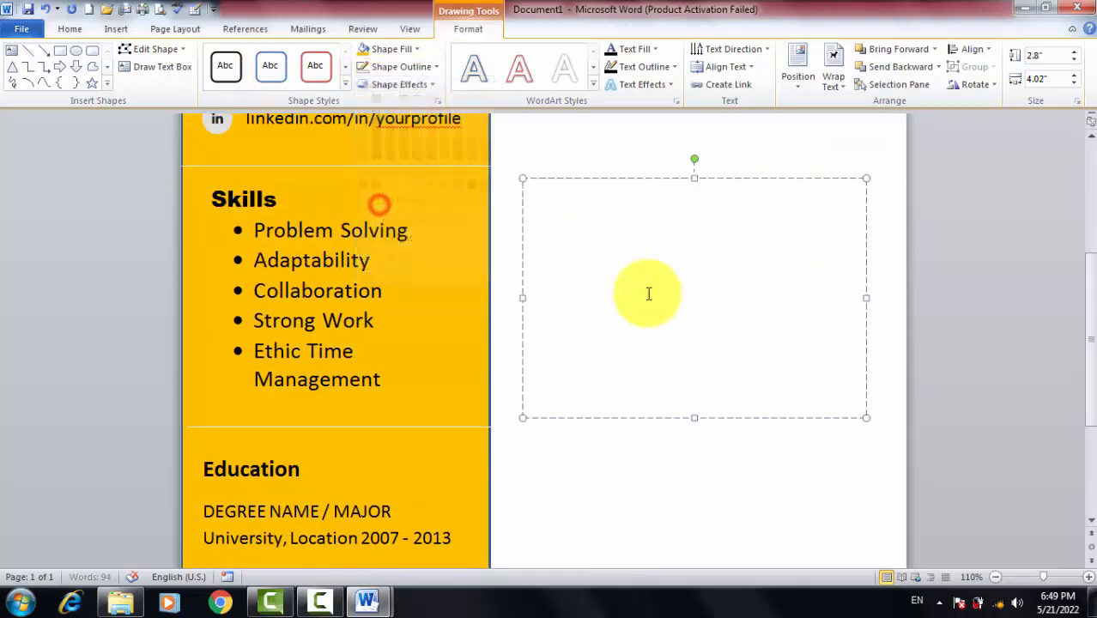
pyautogui.click(595, 288)
pyautogui.hotkey('alt', 'Tab')
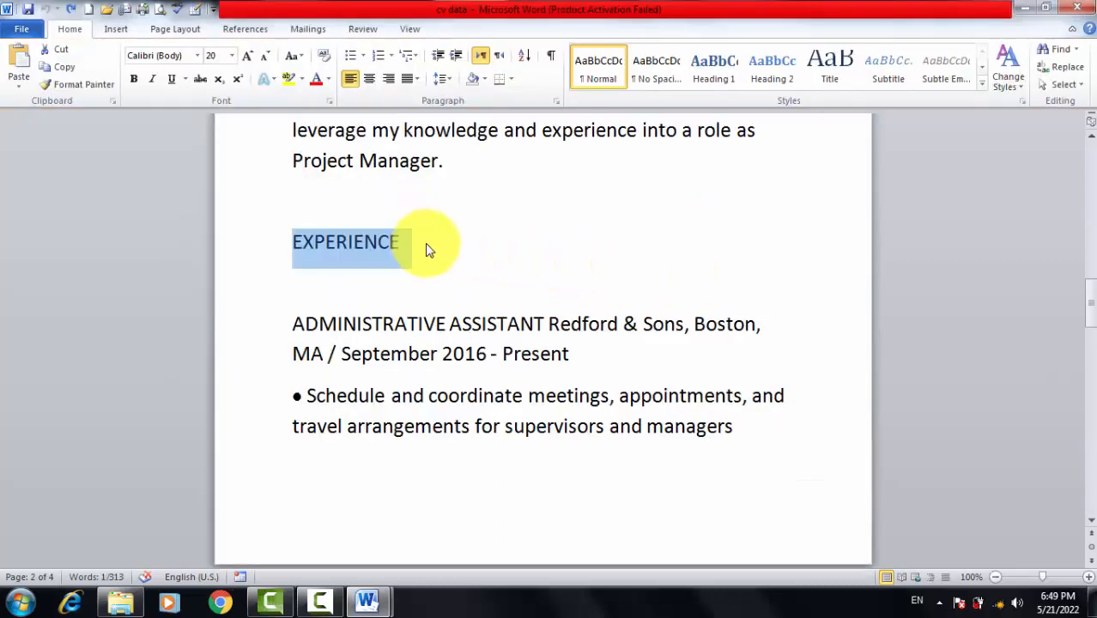
# Paste the EXPERIENCE heading and ADMINISTRATIVE ASSISTANT job line from cv data into the box
pyautogui.hotkey('alt', 'Tab')
pyautogui.click(573, 223)
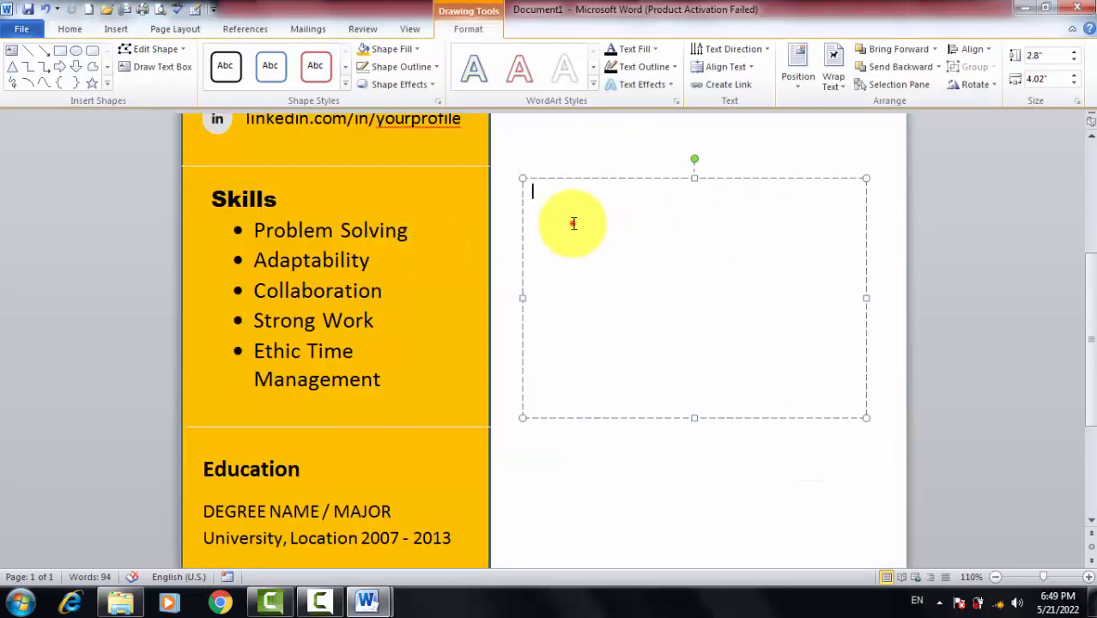
pyautogui.hotkey('ctrl', 'v')
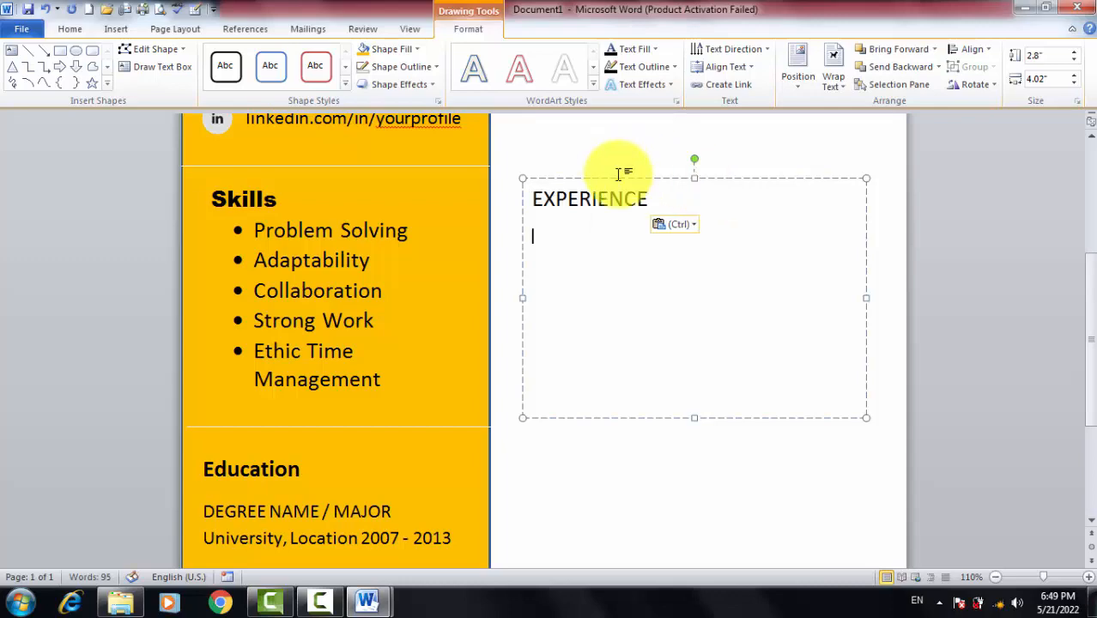
pyautogui.hotkey('alt', 'Tab')
pyautogui.scroll(-2, 447, 292)
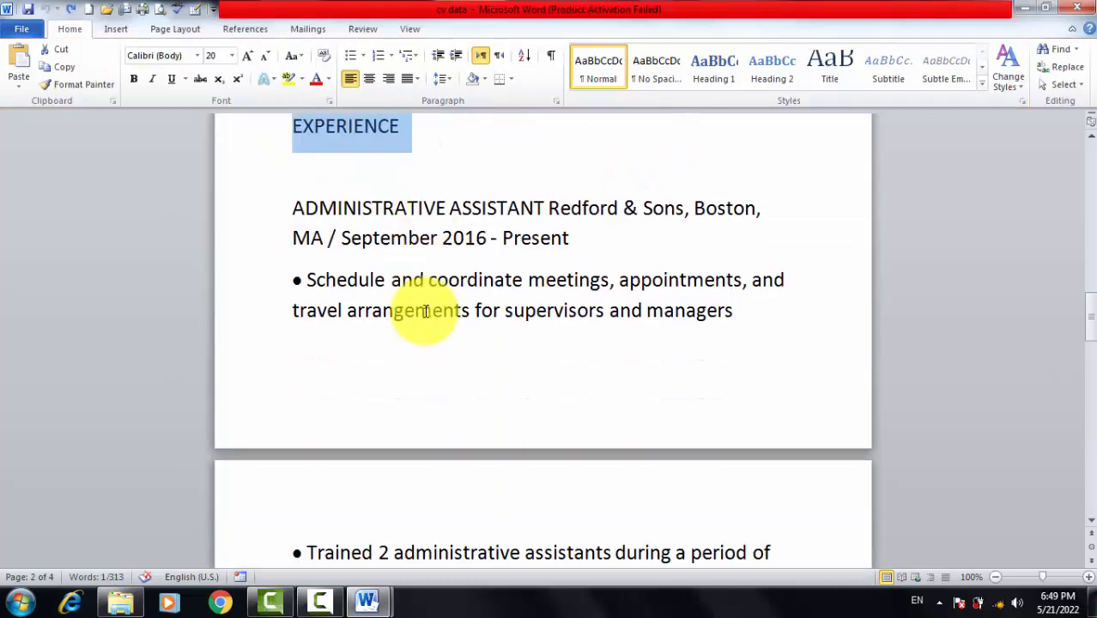
pyautogui.moveTo(291, 208); pyautogui.dragTo(568, 257)
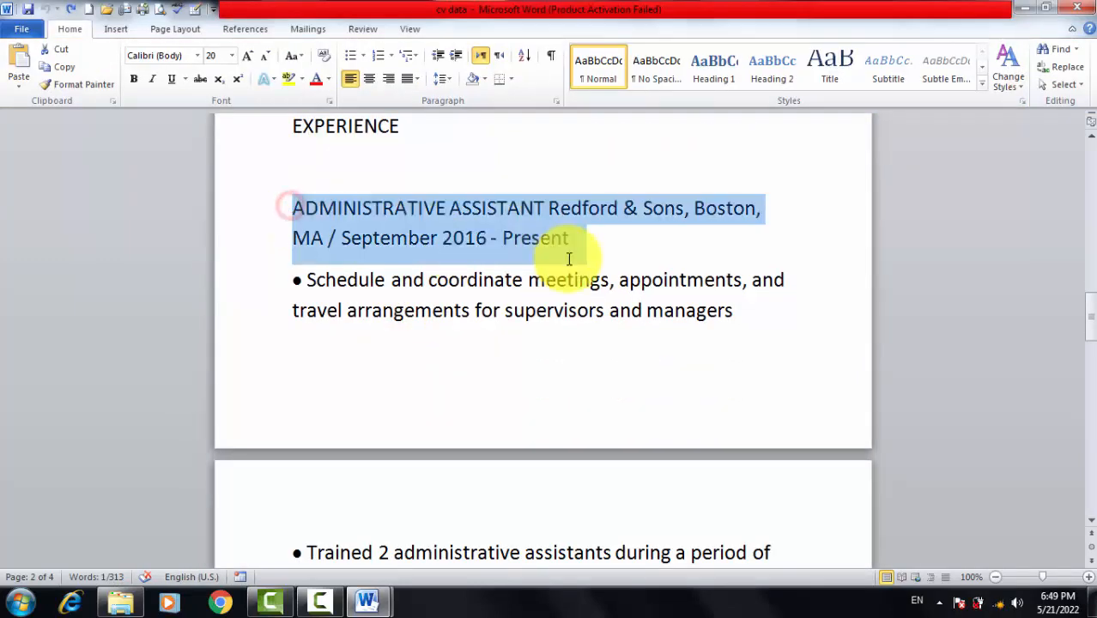
pyautogui.hotkey('alt', 'Tab')
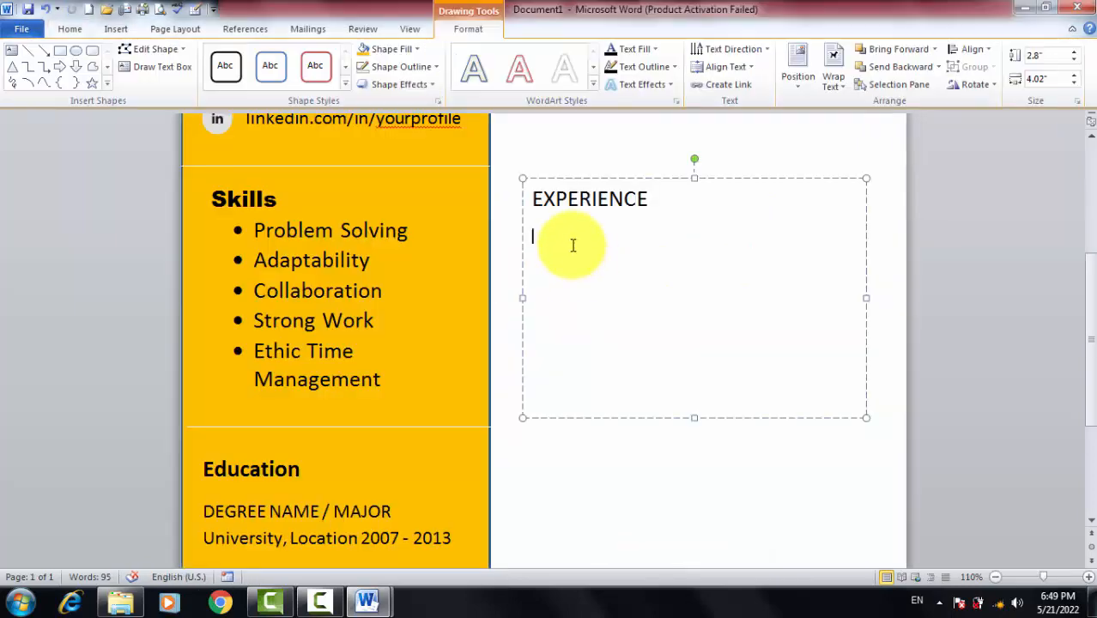
pyautogui.hotkey('ctrl', 'v')
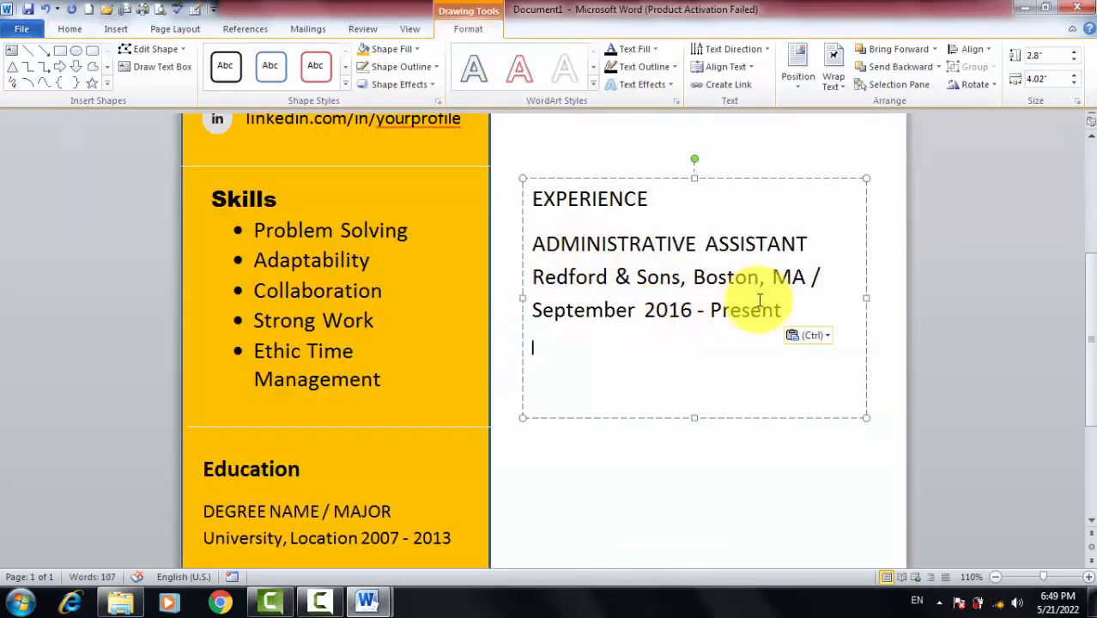
# Shrink the ADMINISTRATIVE ASSISTANT job entry to 16 pt
pyautogui.moveTo(804, 311); pyautogui.dragTo(543, 248)
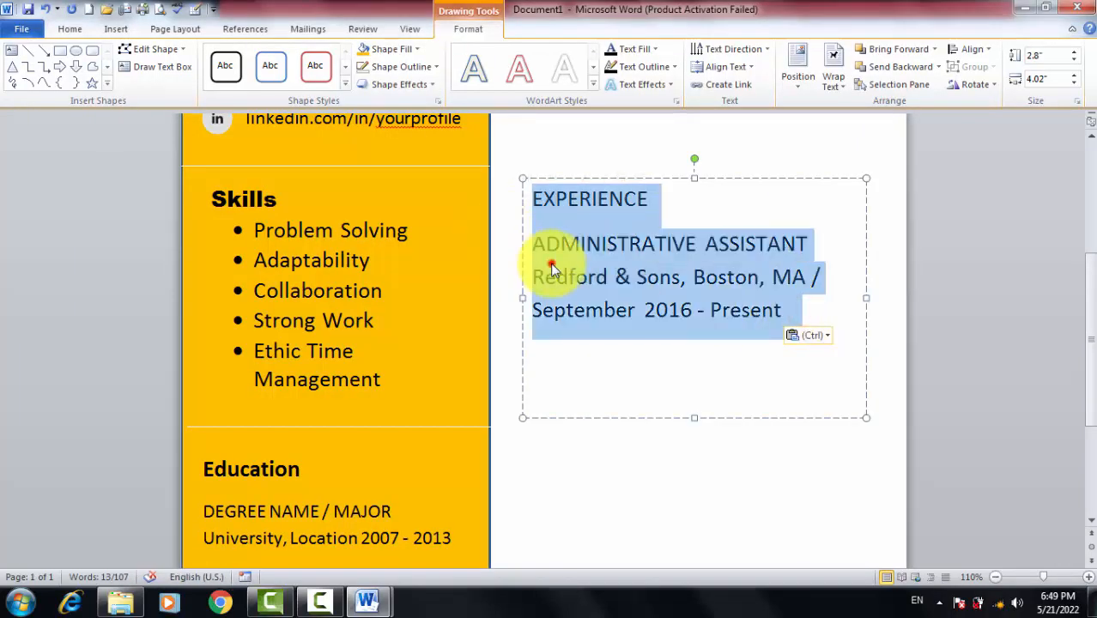
pyautogui.click(552, 270)
pyautogui.moveTo(787, 309); pyautogui.dragTo(522, 232)
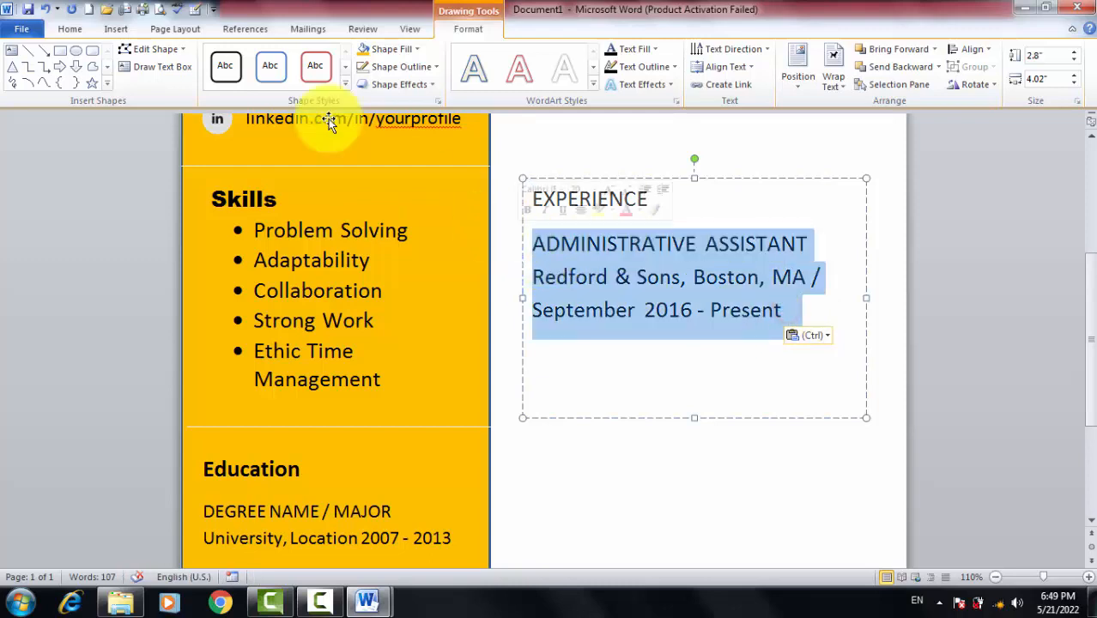
pyautogui.click(70, 29)
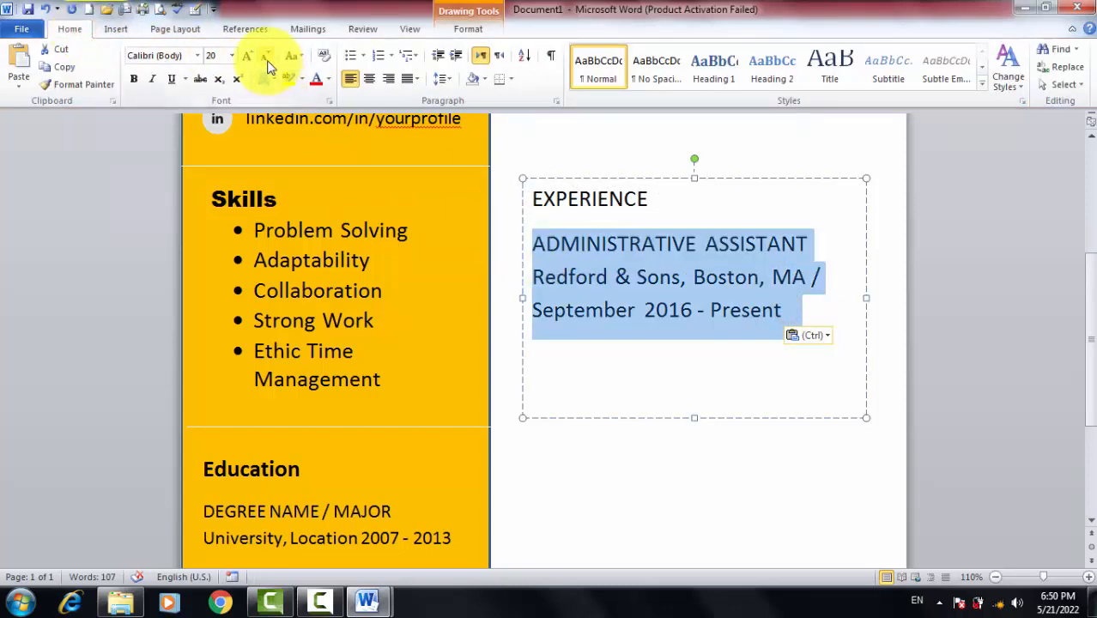
pyautogui.click(267, 60)
pyautogui.click(267, 60)
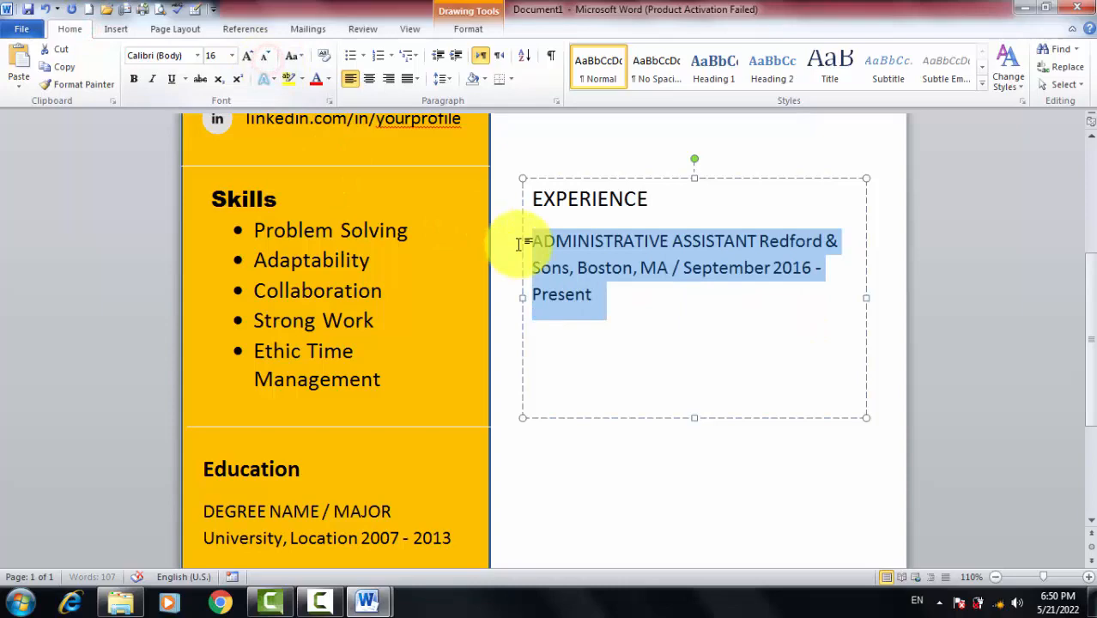
pyautogui.click(610, 291)
pyautogui.hotkey('alt', 'Tab')
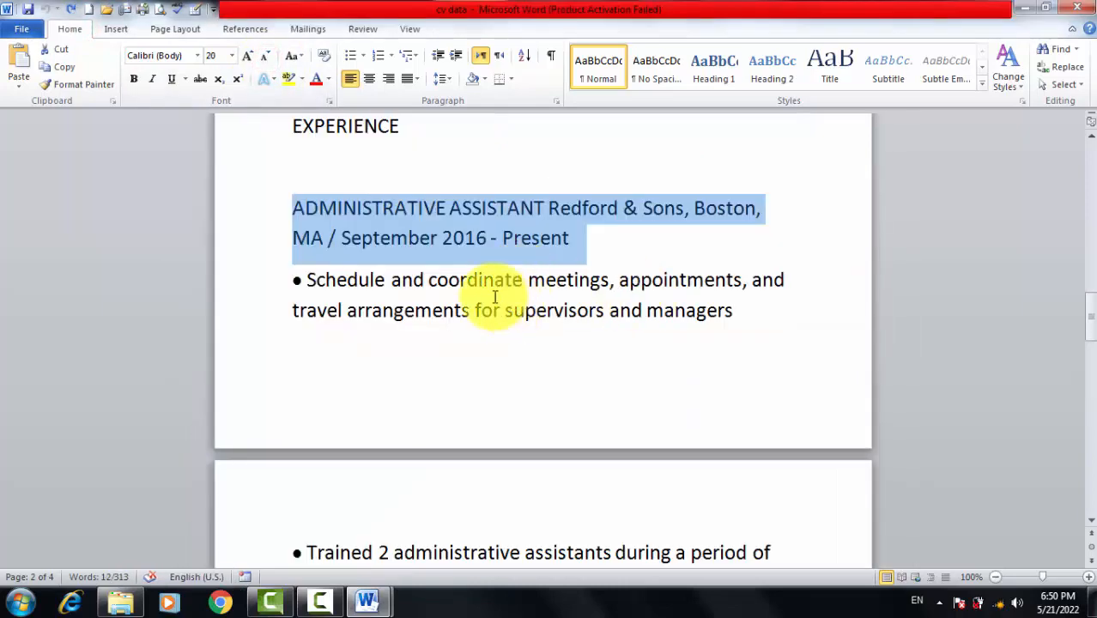
# Copy the job's bullet points from the source document and paste them after Present
pyautogui.scroll(-6, 494, 296)
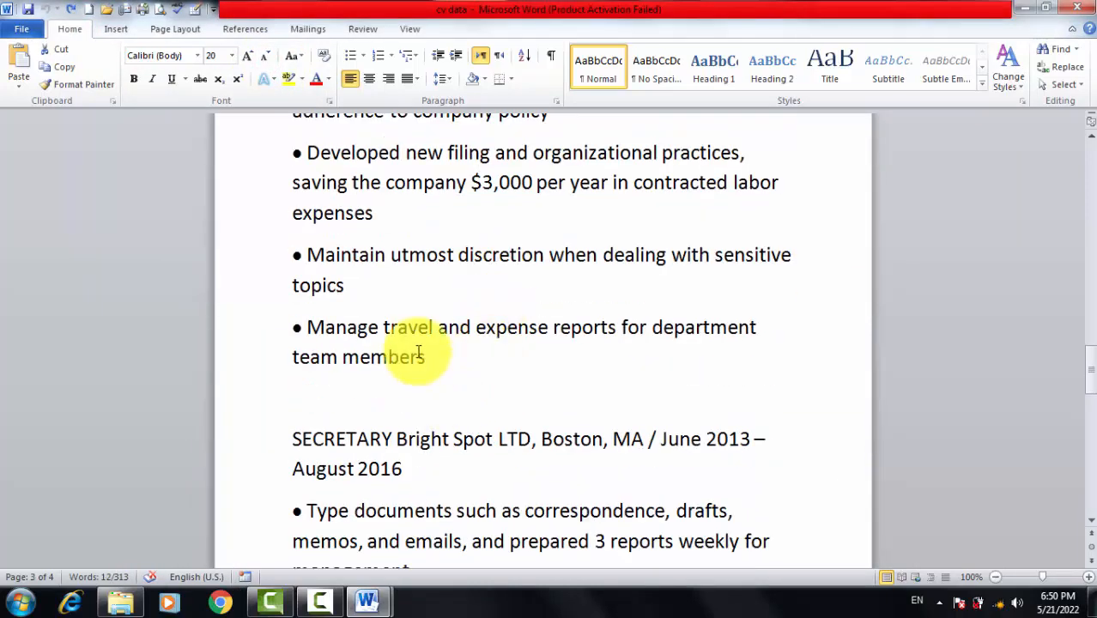
pyautogui.scroll(-10, 418, 352)
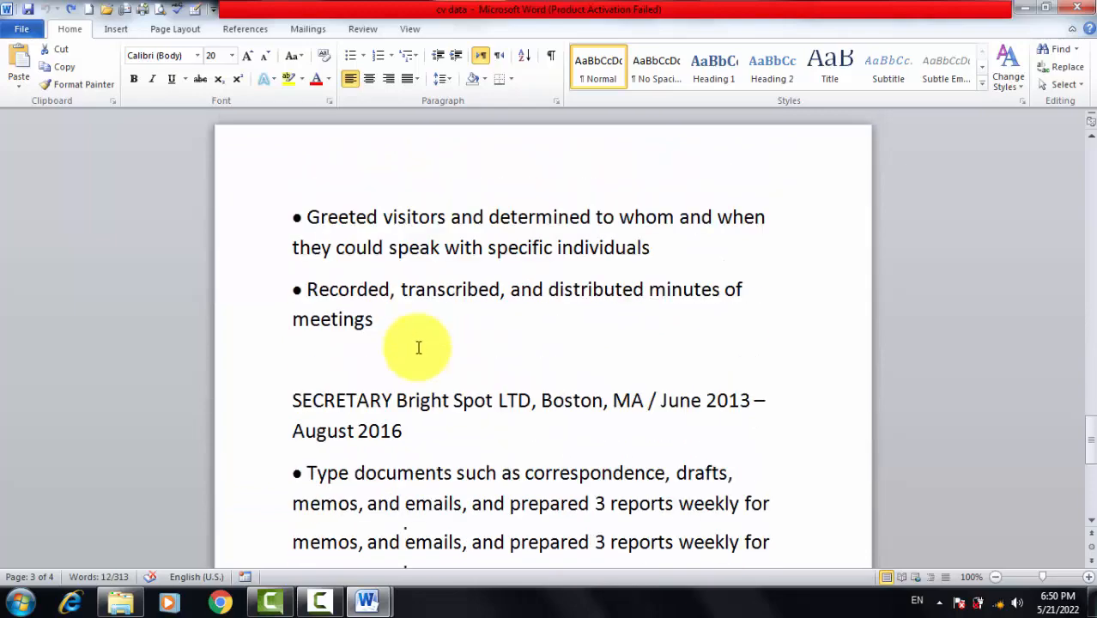
pyautogui.scroll(-10, 418, 347)
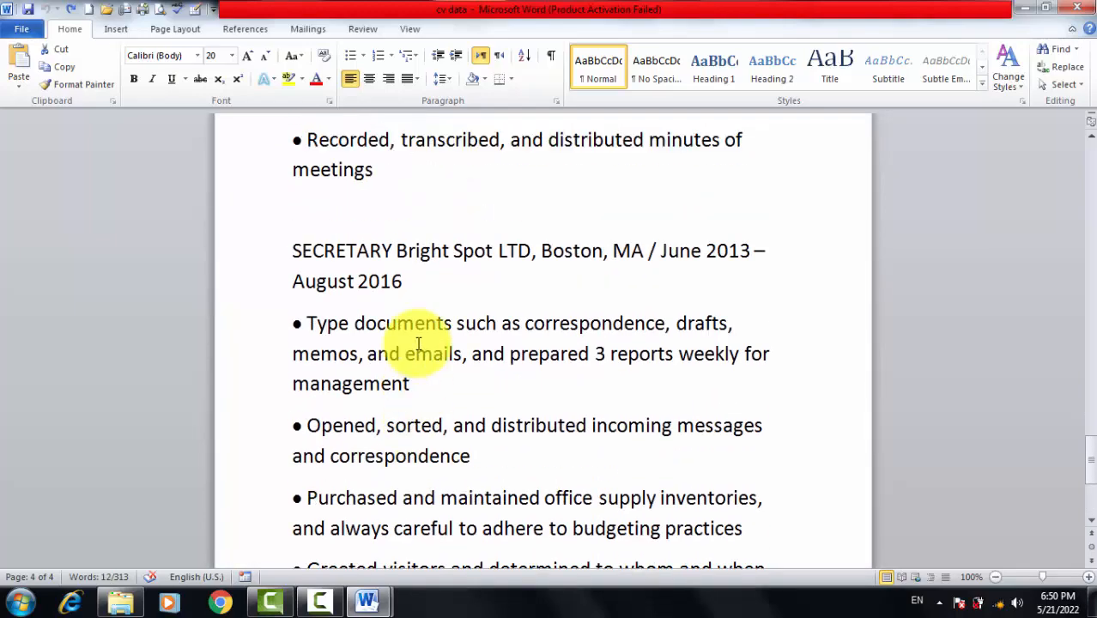
pyautogui.scroll(10, 418, 344)
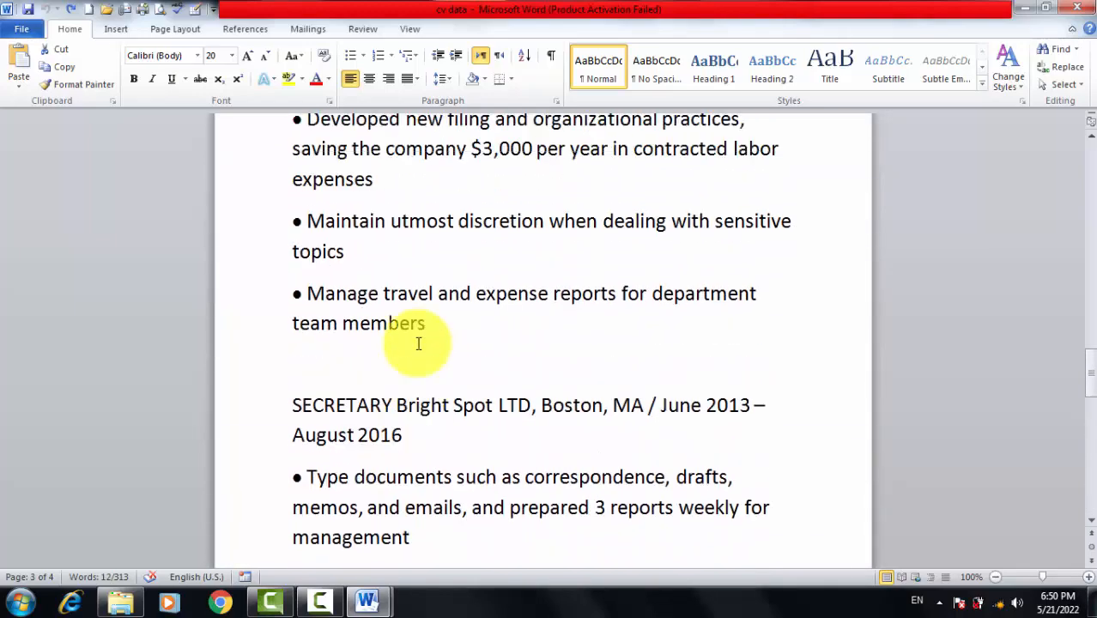
pyautogui.scroll(2, 418, 343)
pyautogui.moveTo(427, 439); pyautogui.dragTo(297, 275)
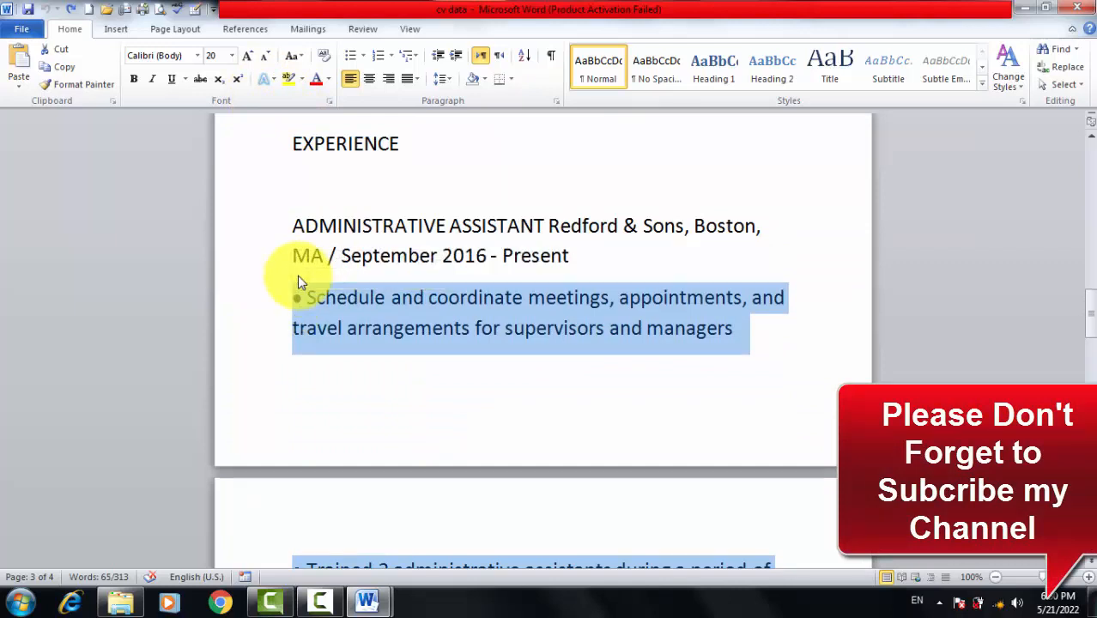
pyautogui.hotkey('alt', 'Tab')
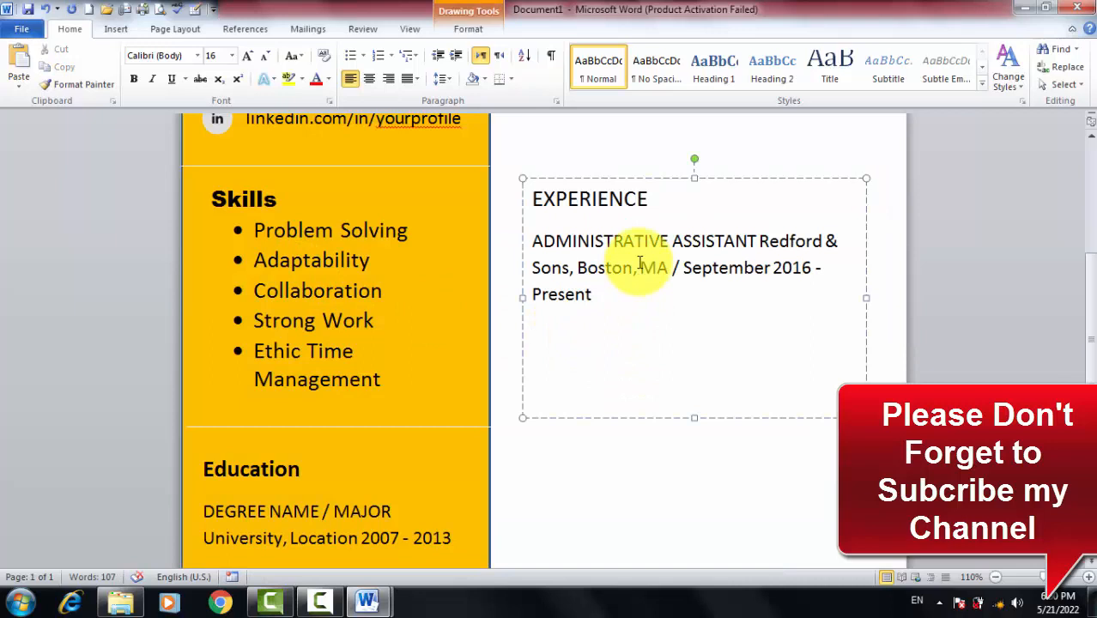
pyautogui.hotkey('ctrl', 'v')
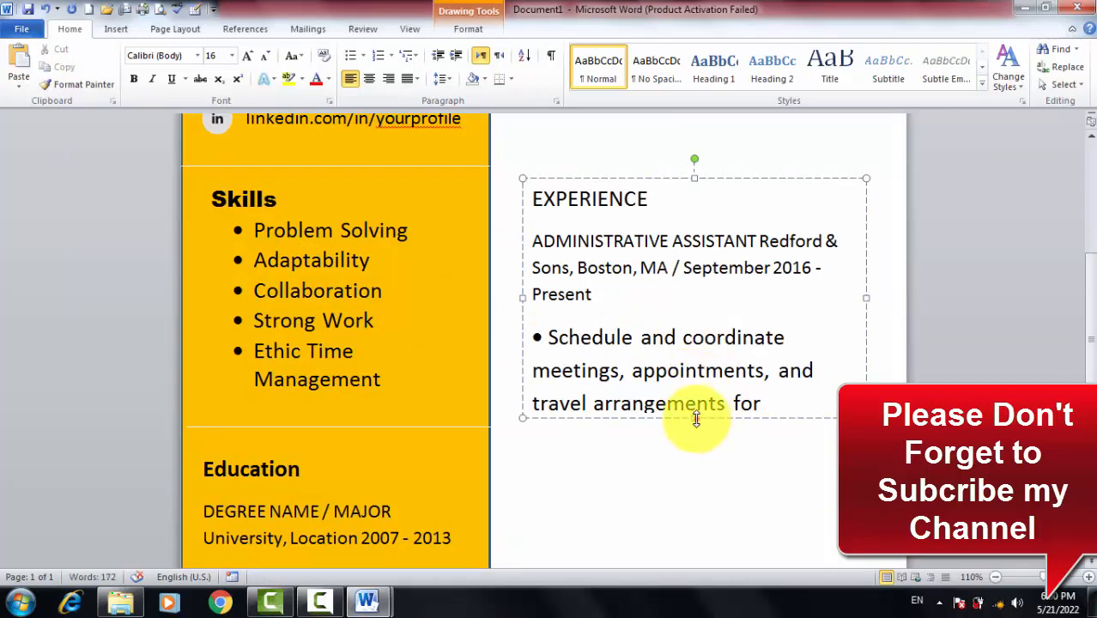
# Stretch the Experience box and shrink both bullet paragraphs down to 12 pt
pyautogui.moveTo(696, 418); pyautogui.dragTo(702, 538)
pyautogui.scroll(-1, 709, 488)
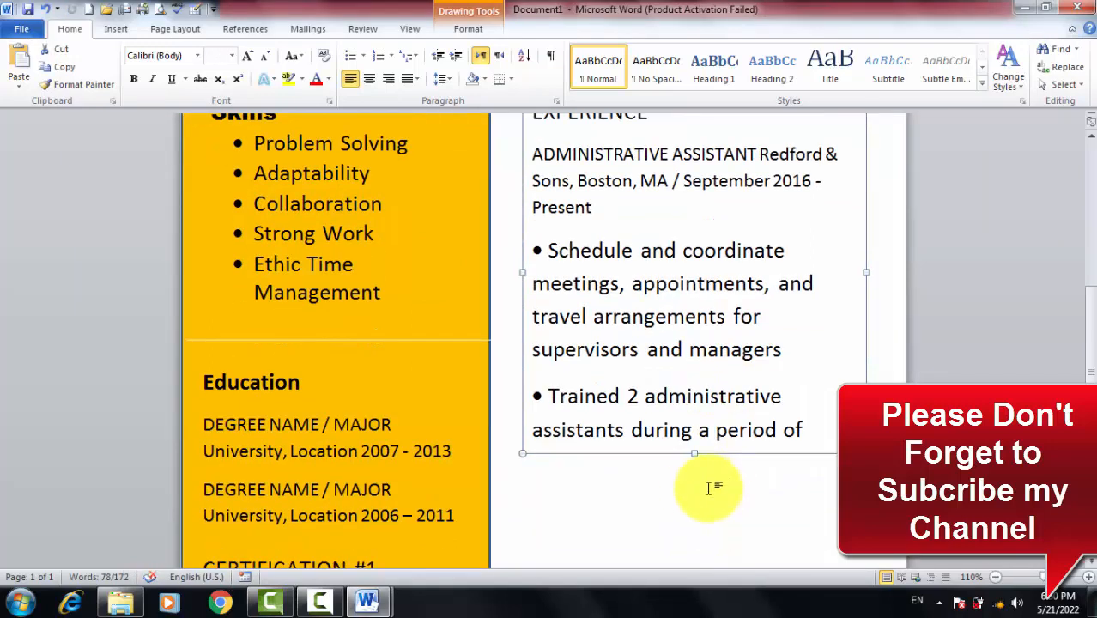
pyautogui.moveTo(691, 457); pyautogui.dragTo(695, 526)
pyautogui.scroll(-1, 710, 478)
pyautogui.scroll(2, 717, 453)
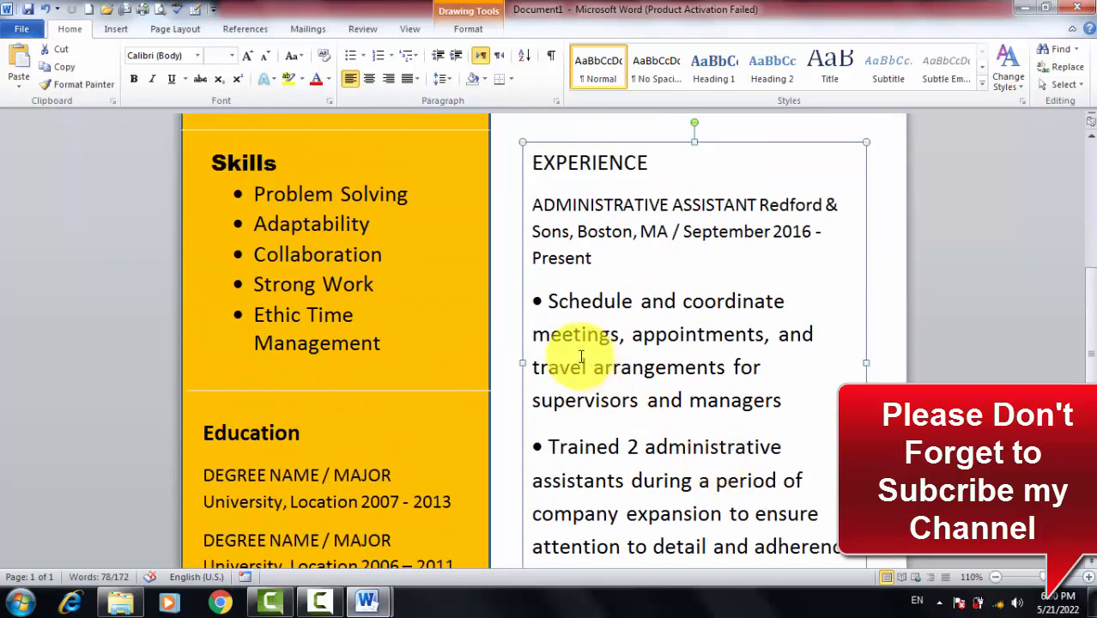
pyautogui.moveTo(534, 299); pyautogui.dragTo(788, 457)
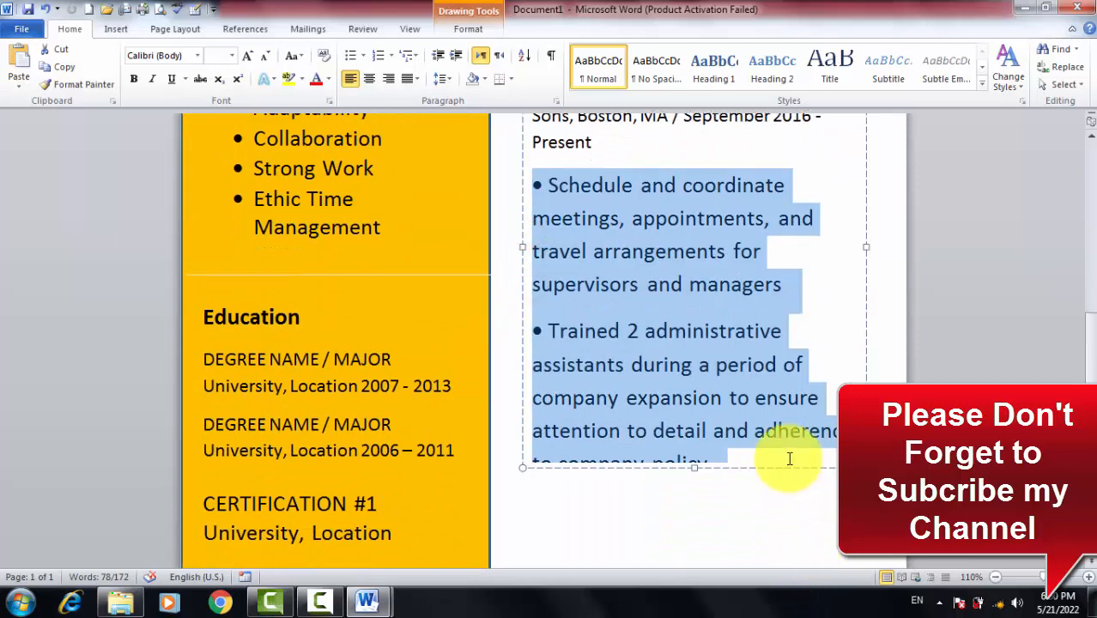
pyautogui.click(266, 58)
pyautogui.click(265, 58)
pyautogui.click(265, 59)
pyautogui.click(266, 58)
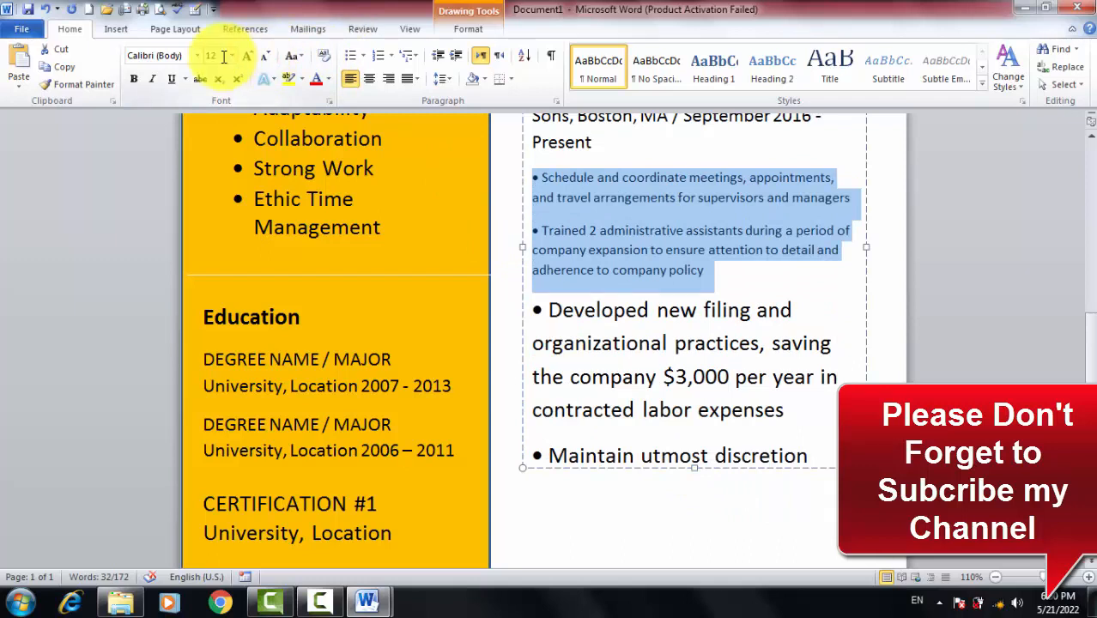
# Set all Experience box text to 16 pt and lengthen the box to reveal the discretion bullet
pyautogui.click(787, 409)
pyautogui.hotkey('ctrl', 'a')
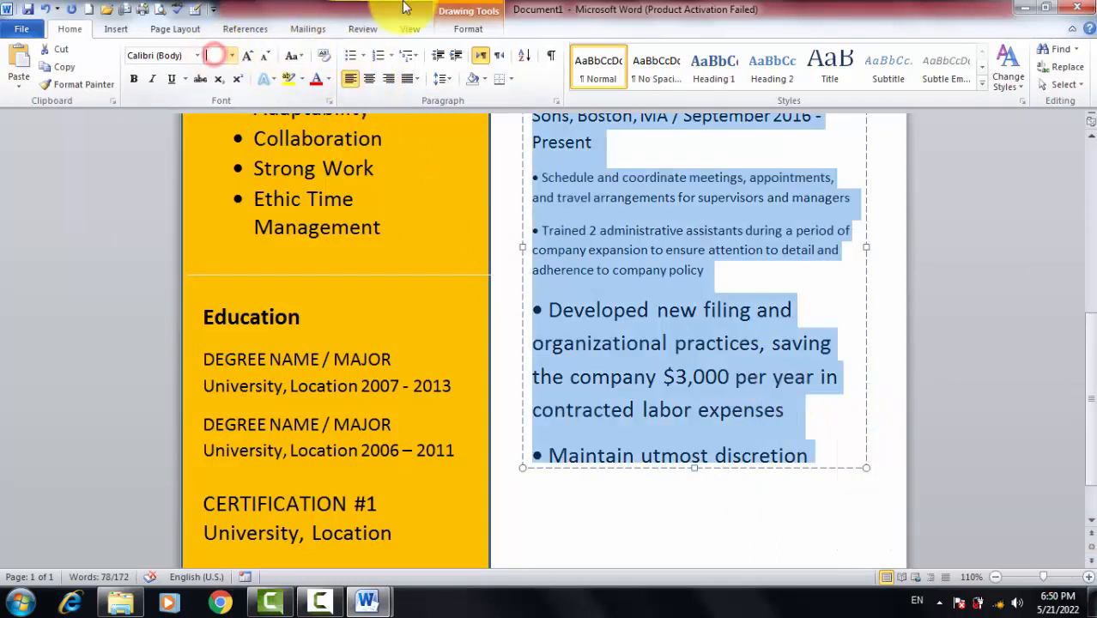
pyautogui.write('16')
pyautogui.press('Return')
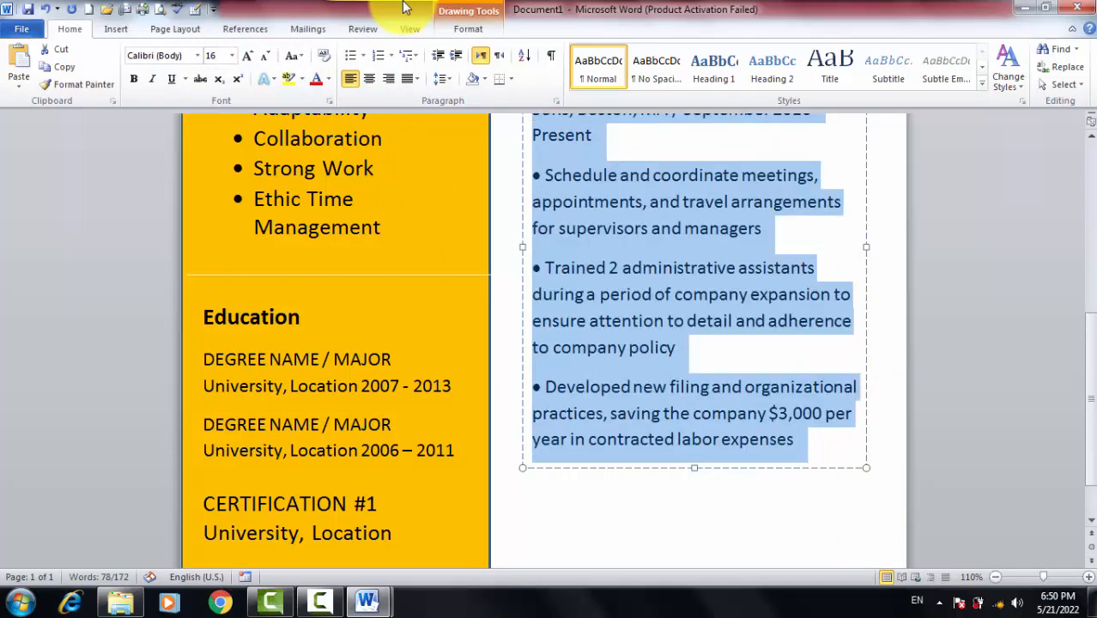
pyautogui.click(726, 437)
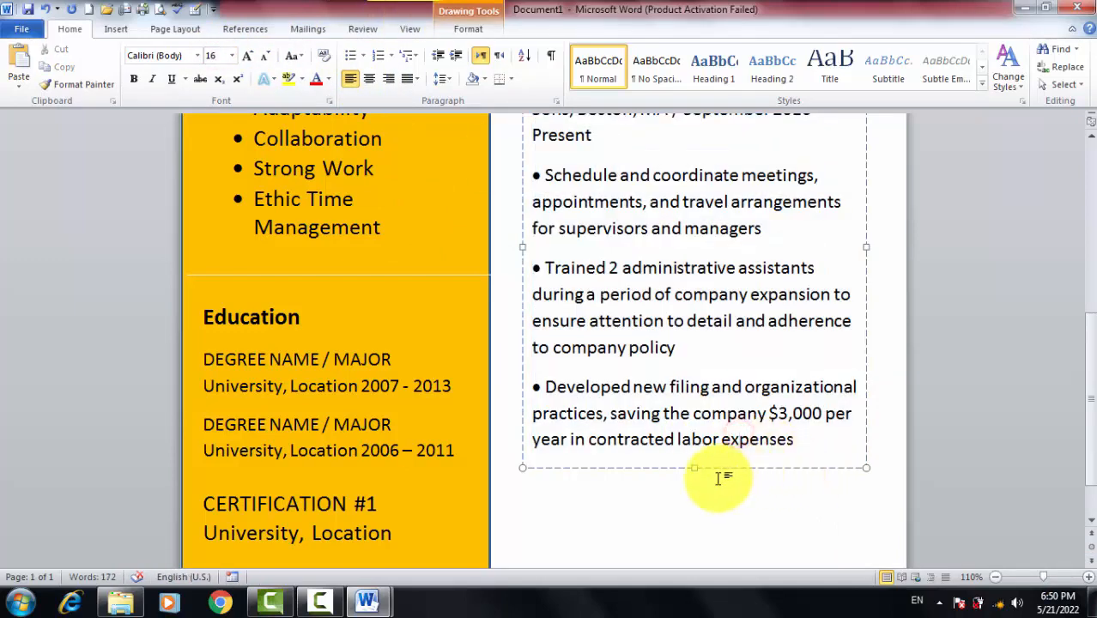
pyautogui.moveTo(700, 492); pyautogui.dragTo(705, 532)
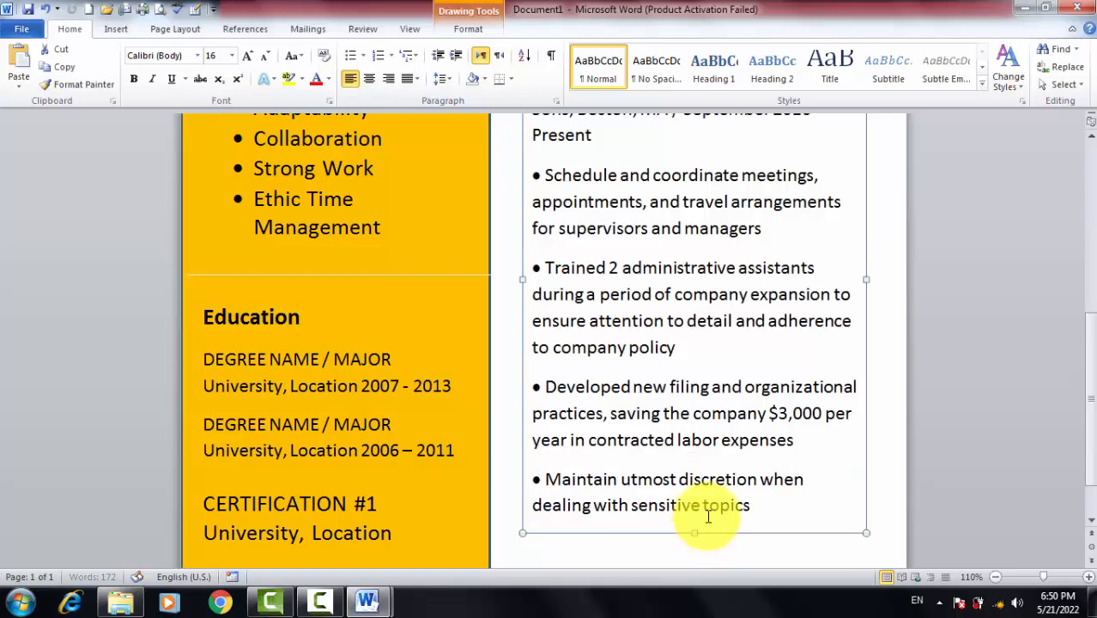
pyautogui.moveTo(756, 506); pyautogui.dragTo(527, 447)
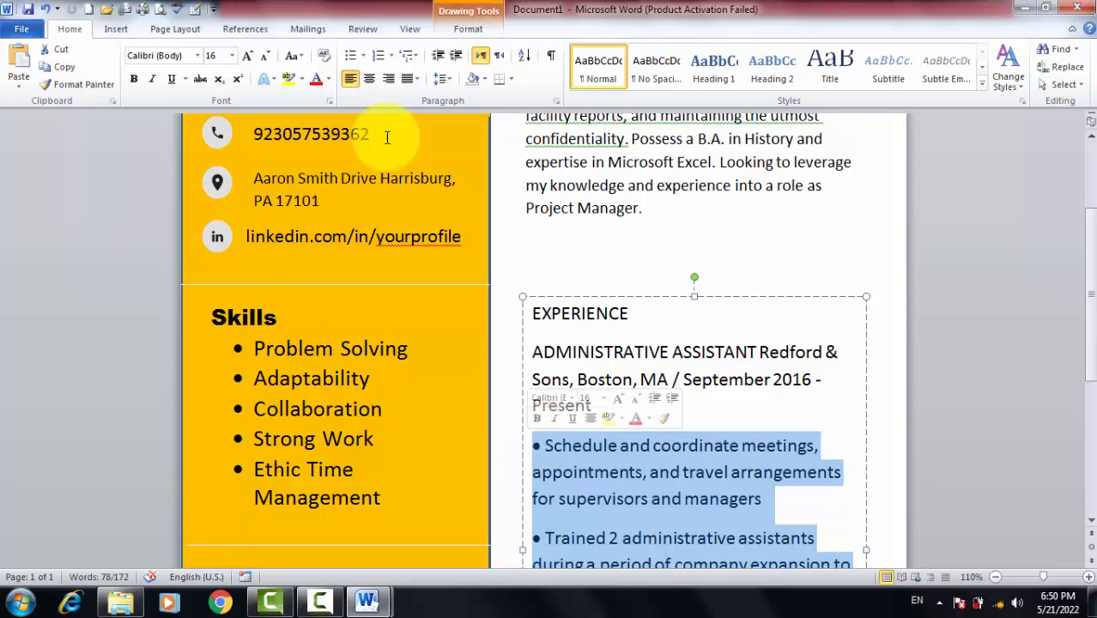
# Set the selected bullets to 14 pt and shrink the Manage travel and expense reports line to match
pyautogui.click(215, 56)
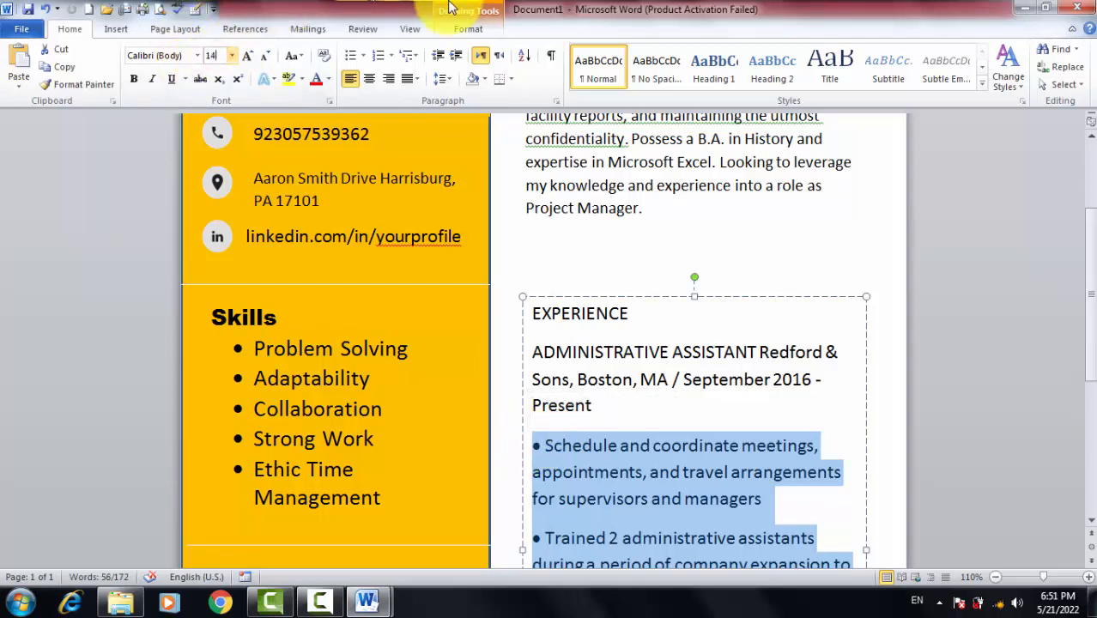
pyautogui.press('Return')
pyautogui.scroll(-7, 644, 412)
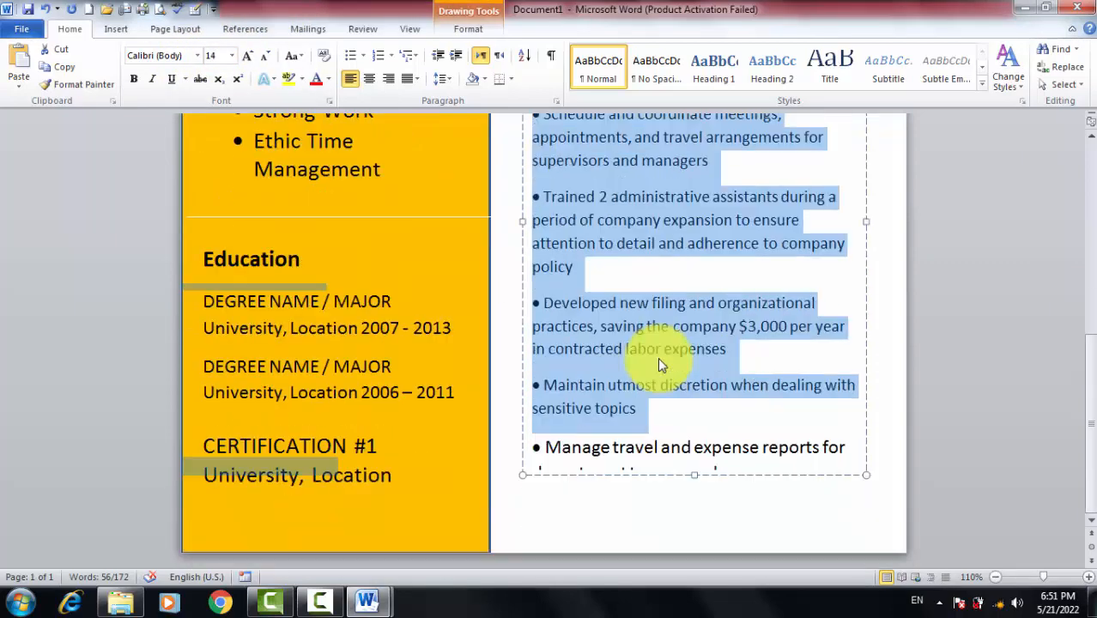
pyautogui.click(847, 444)
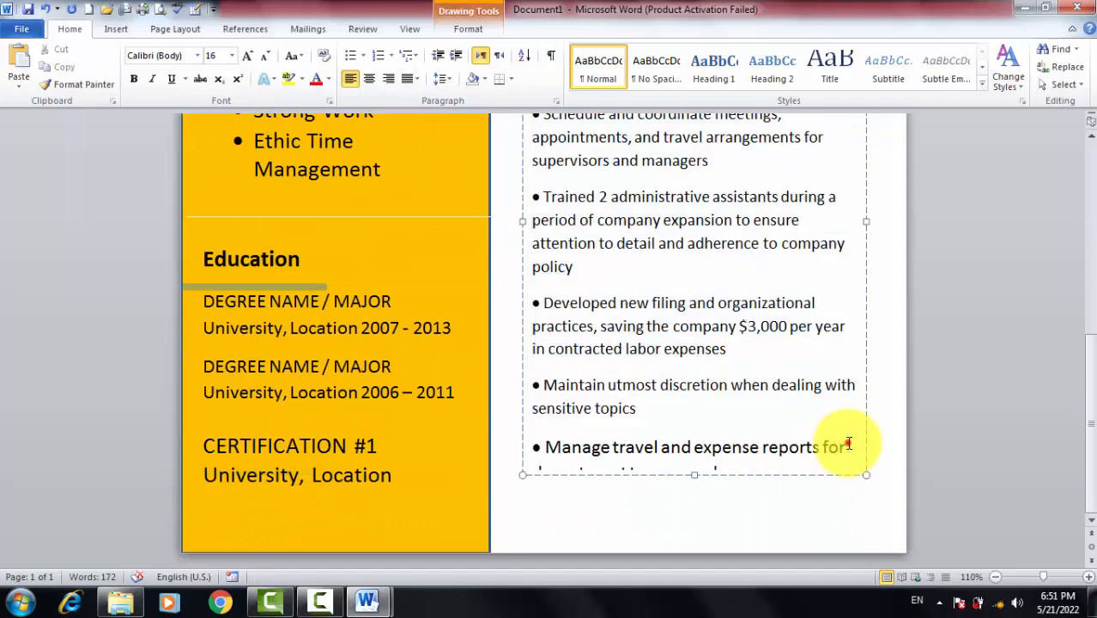
pyautogui.moveTo(847, 444); pyautogui.dragTo(534, 442)
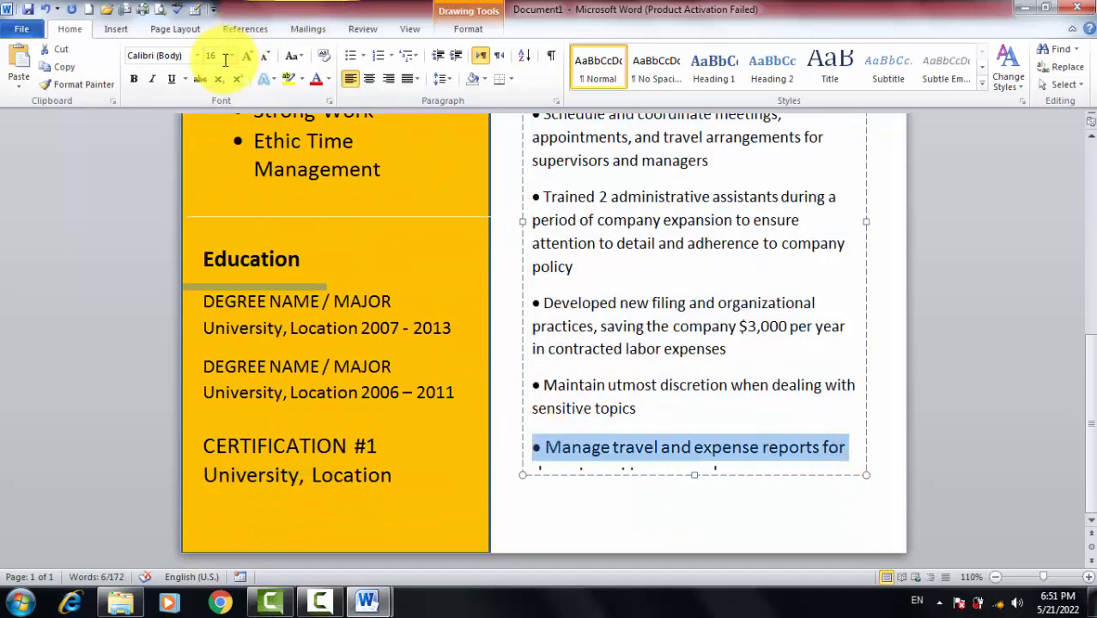
pyautogui.click(265, 58)
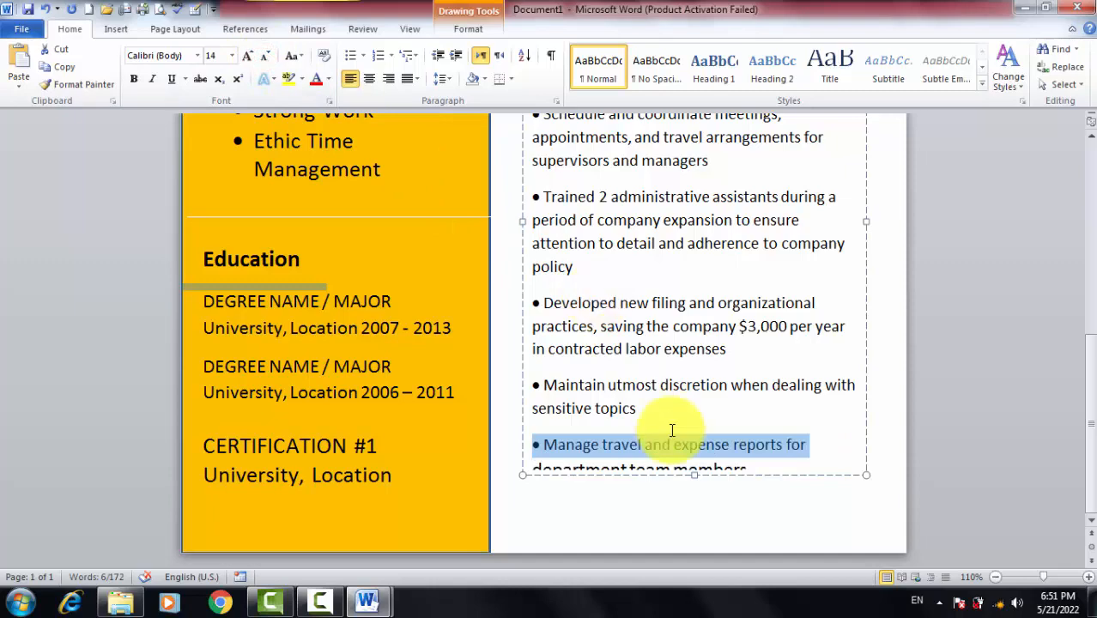
# Select the Experience box as an object and nudge it upward twice
pyautogui.scroll(10, 615, 355)
pyautogui.scroll(-2, 635, 348)
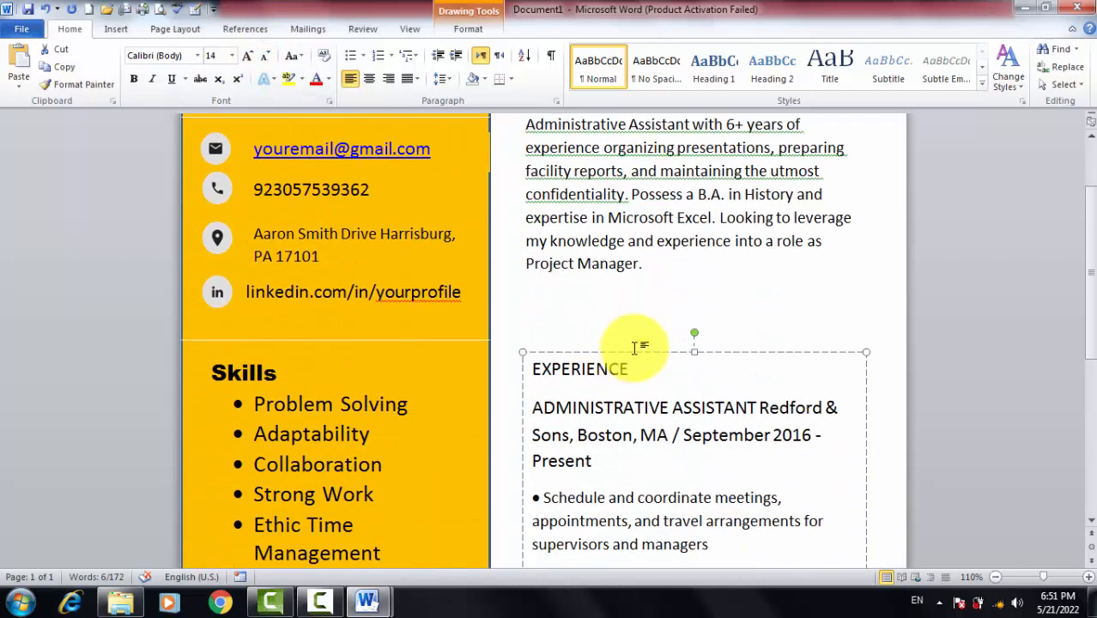
pyautogui.click(635, 352)
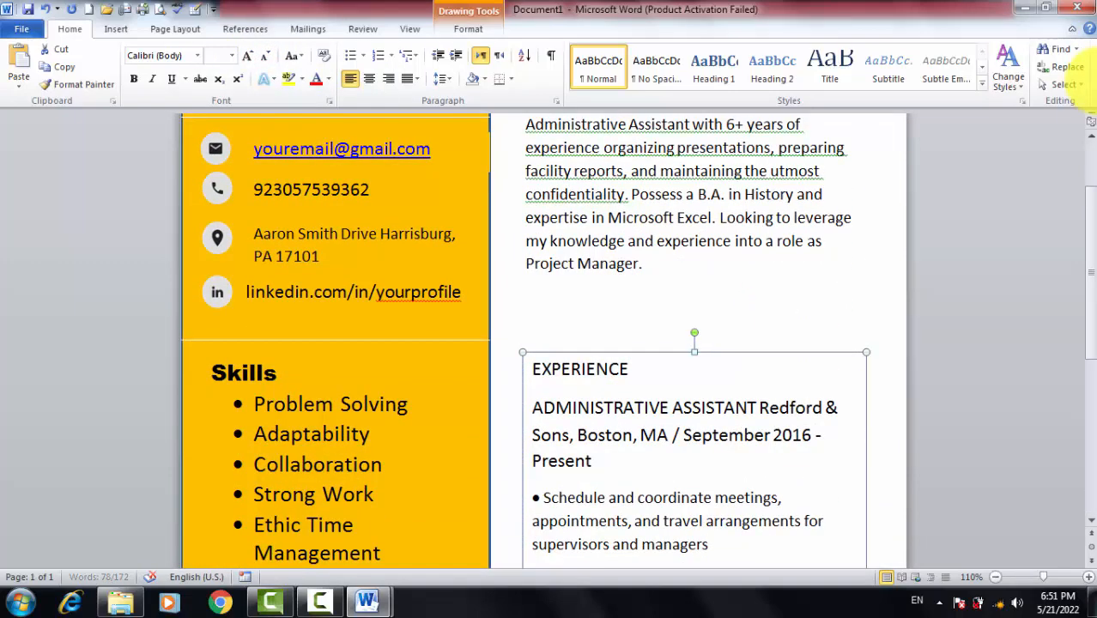
pyautogui.press('Up')
pyautogui.press('Up')
pyautogui.press('Up')
pyautogui.press('Up')
pyautogui.press('Up')
pyautogui.press('Up')
pyautogui.press('Up')
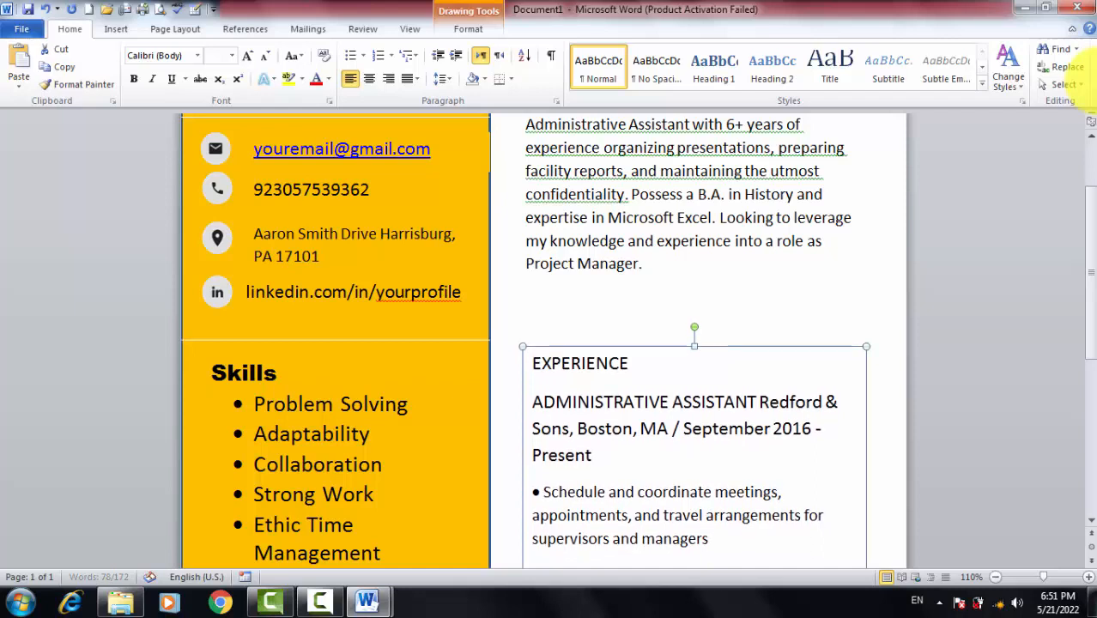
pyautogui.press('Up')
pyautogui.press('Up')
pyautogui.press('Up')
pyautogui.press('Up')
pyautogui.press('Up')
pyautogui.press('Up')
pyautogui.press('Up')
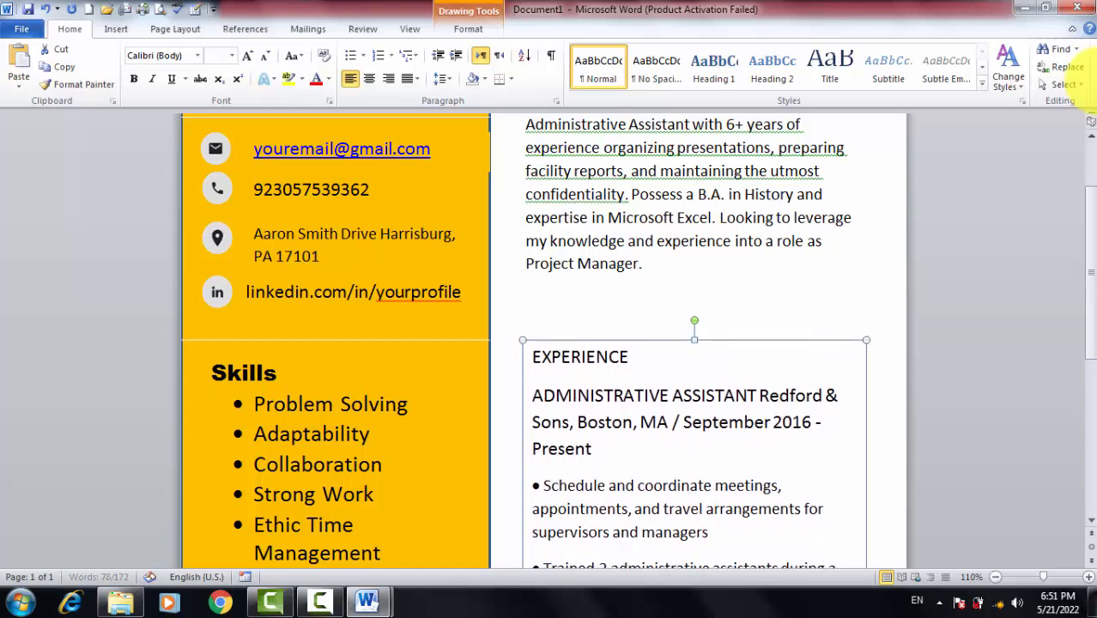
# Move the Experience box up under the Objective and lengthen it so 'department team members' shows
pyautogui.press('Up')
pyautogui.press('Up')
pyautogui.press('Up')
pyautogui.press('Up')
pyautogui.press('Up')
pyautogui.press('Up')
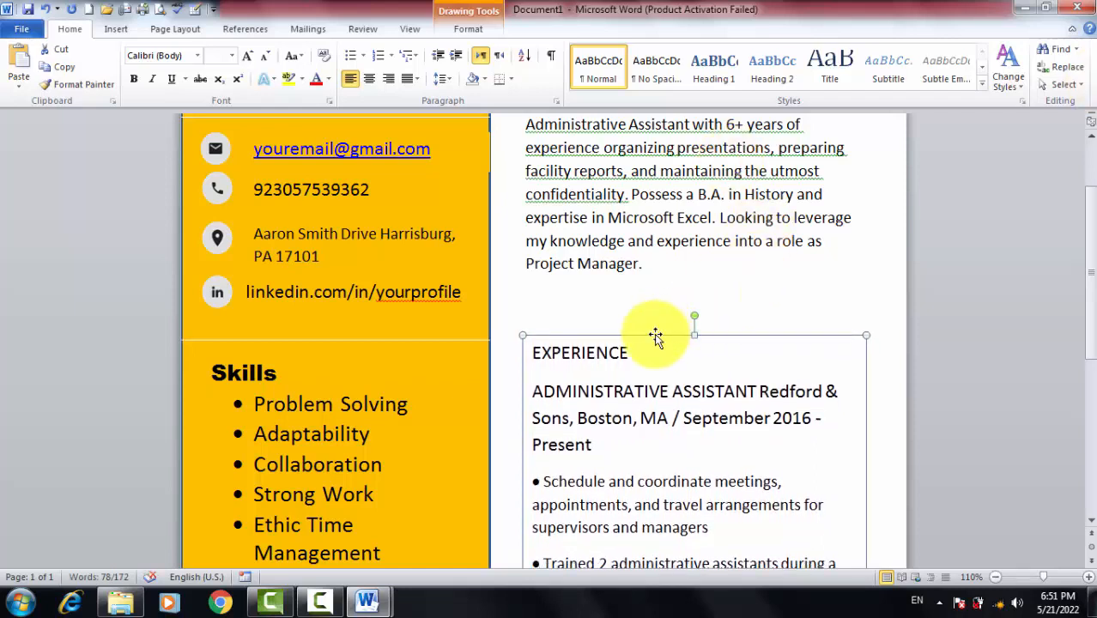
pyautogui.moveTo(655, 335); pyautogui.dragTo(655, 312)
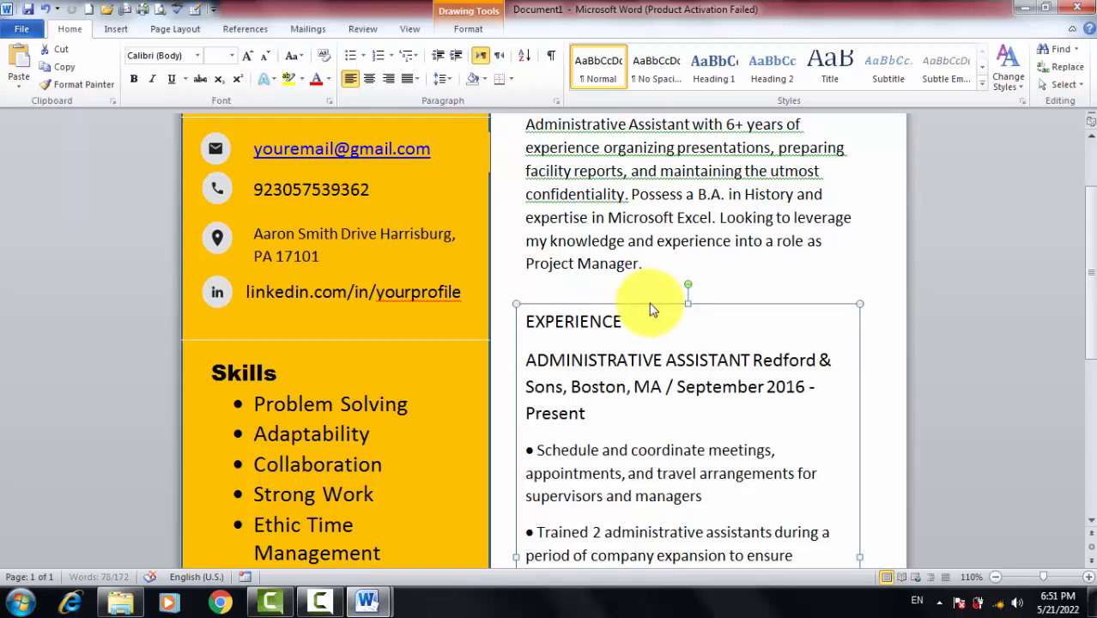
pyautogui.scroll(-6, 686, 331)
pyautogui.scroll(-1, 684, 333)
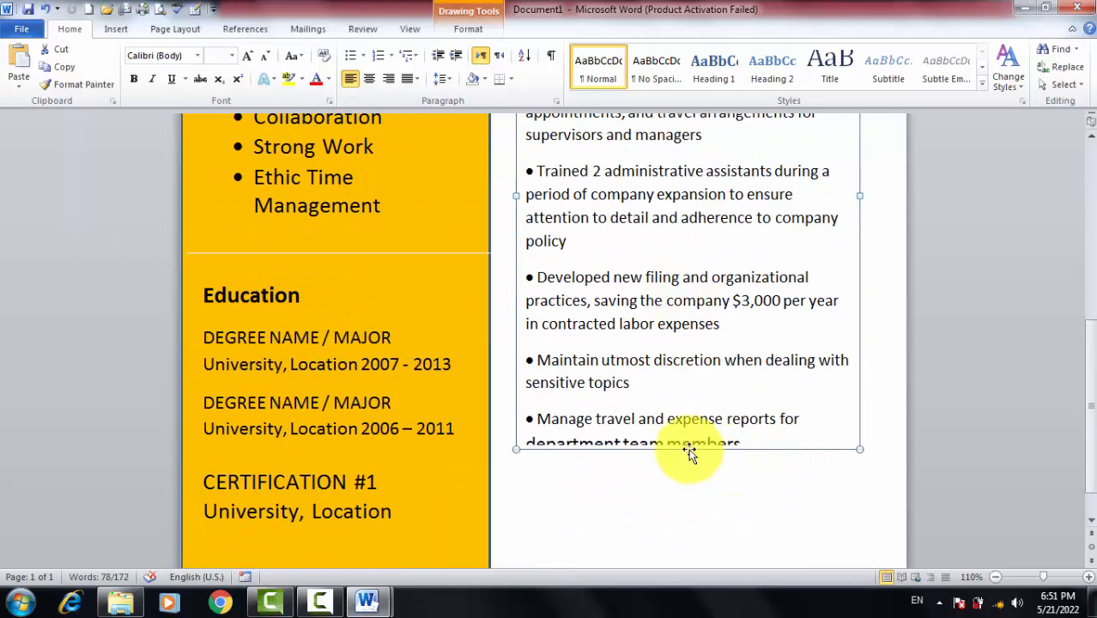
pyautogui.moveTo(689, 449); pyautogui.dragTo(691, 477)
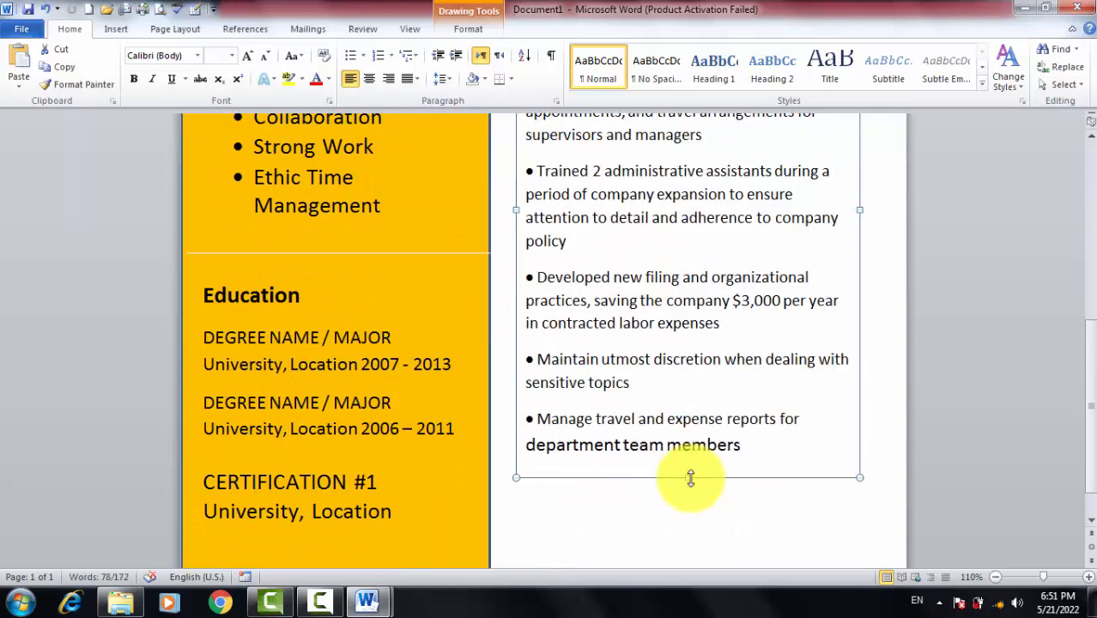
pyautogui.moveTo(746, 447); pyautogui.dragTo(544, 257)
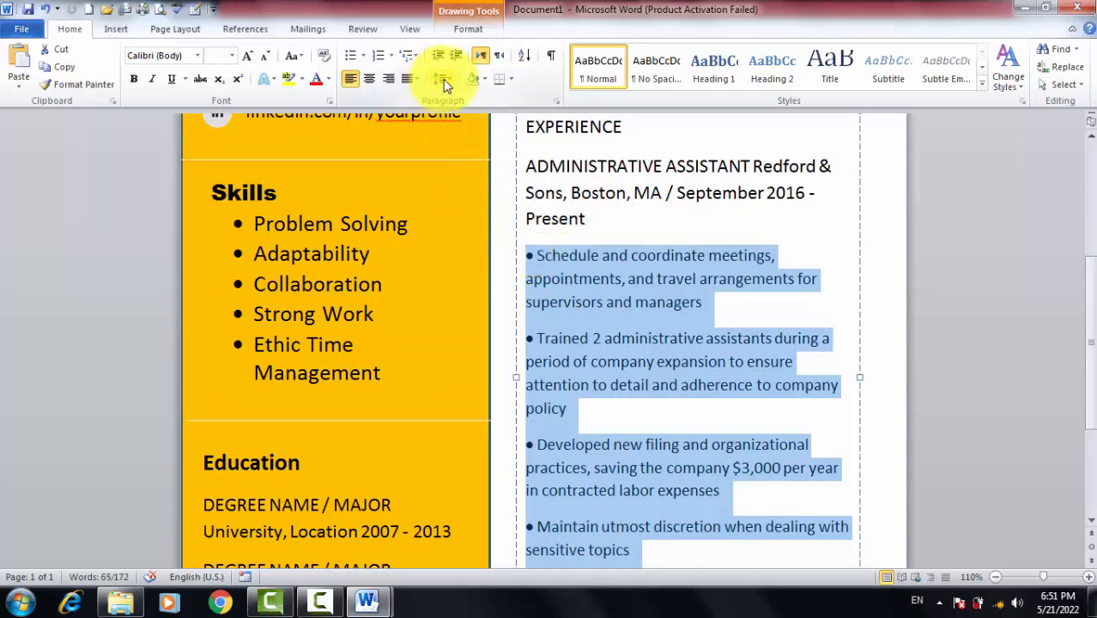
# Remove the extra space after each bullet paragraph using the line spacing options
pyautogui.click(442, 78)
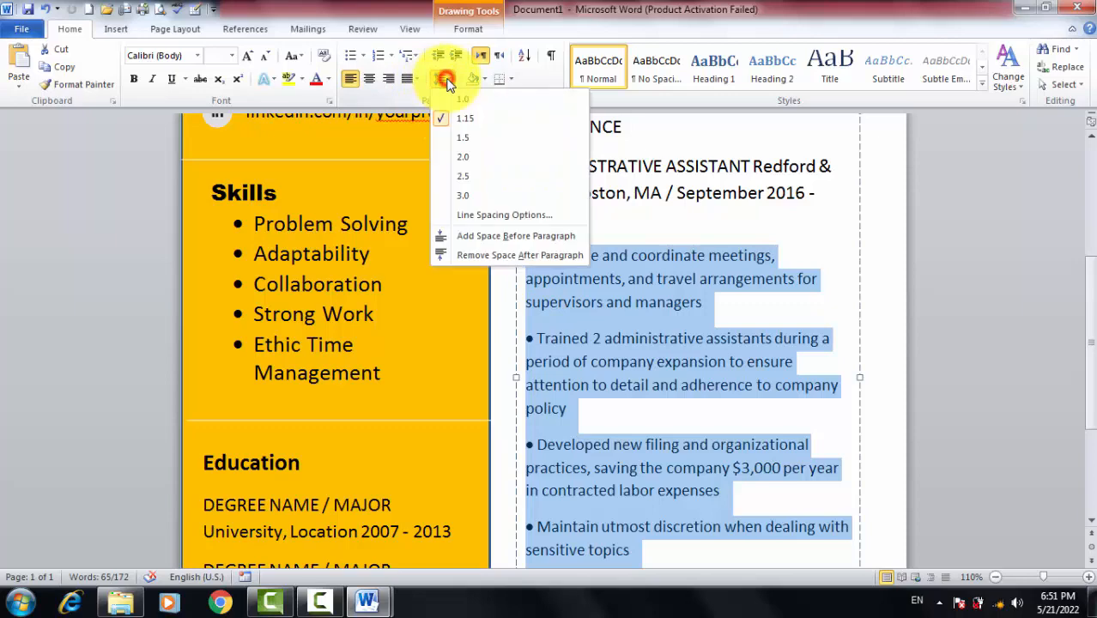
pyautogui.click(483, 254)
pyautogui.scroll(-3, 665, 341)
pyautogui.scroll(2, 661, 341)
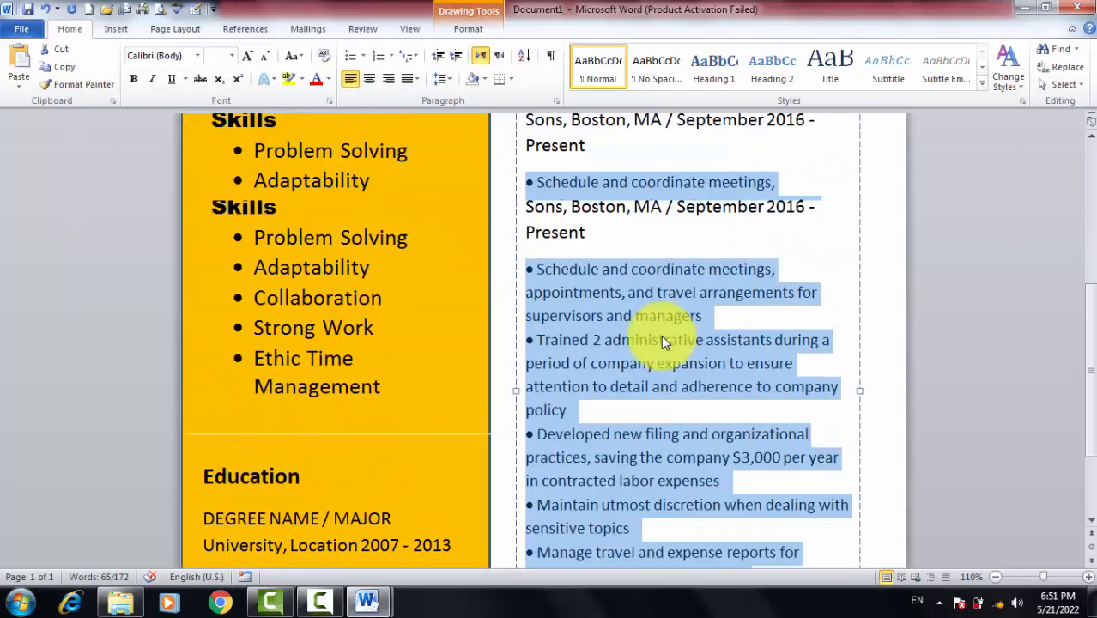
pyautogui.scroll(8, 661, 335)
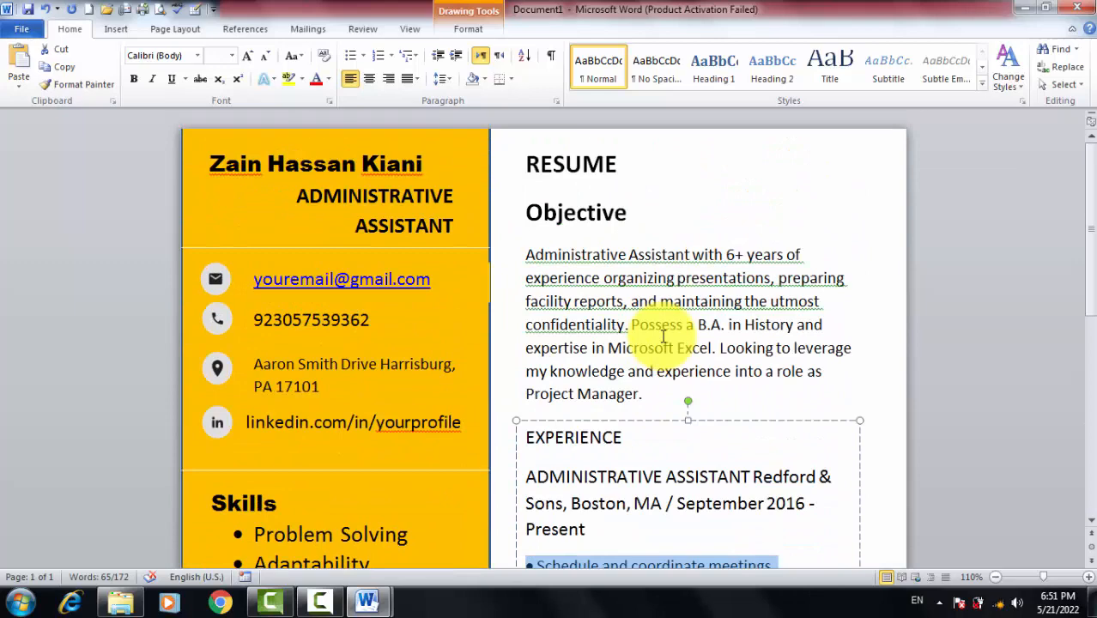
pyautogui.scroll(-5, 661, 424)
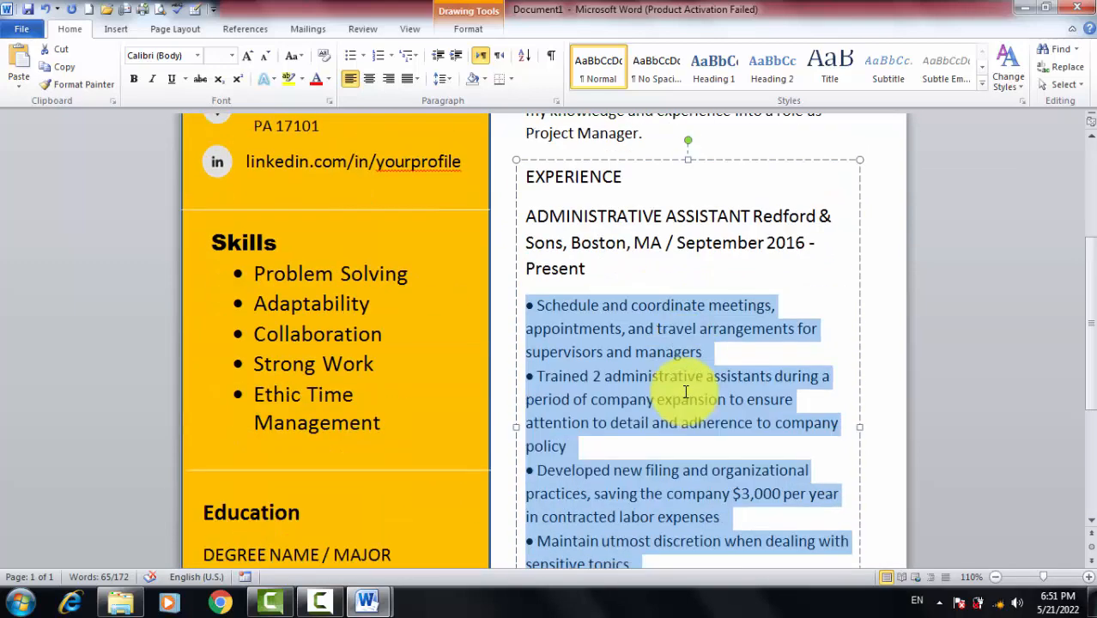
pyautogui.scroll(-5, 687, 392)
pyautogui.scroll(10, 687, 393)
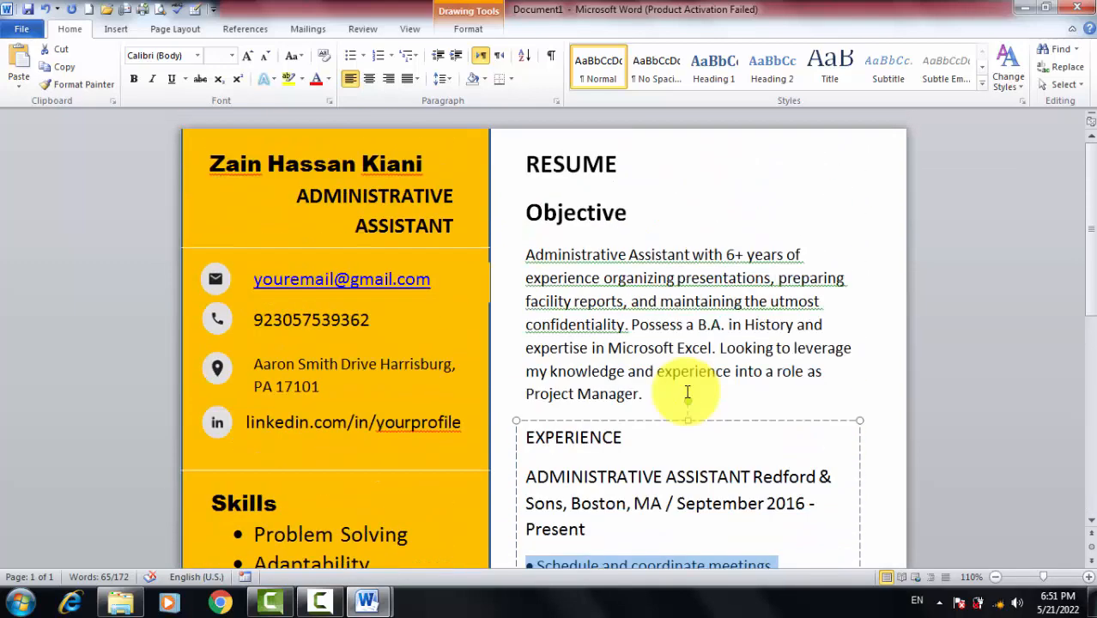
# Delete the discretion and travel-expense bullets, then make the Experience box taller again
pyautogui.click(642, 392)
pyautogui.scroll(-10, 641, 388)
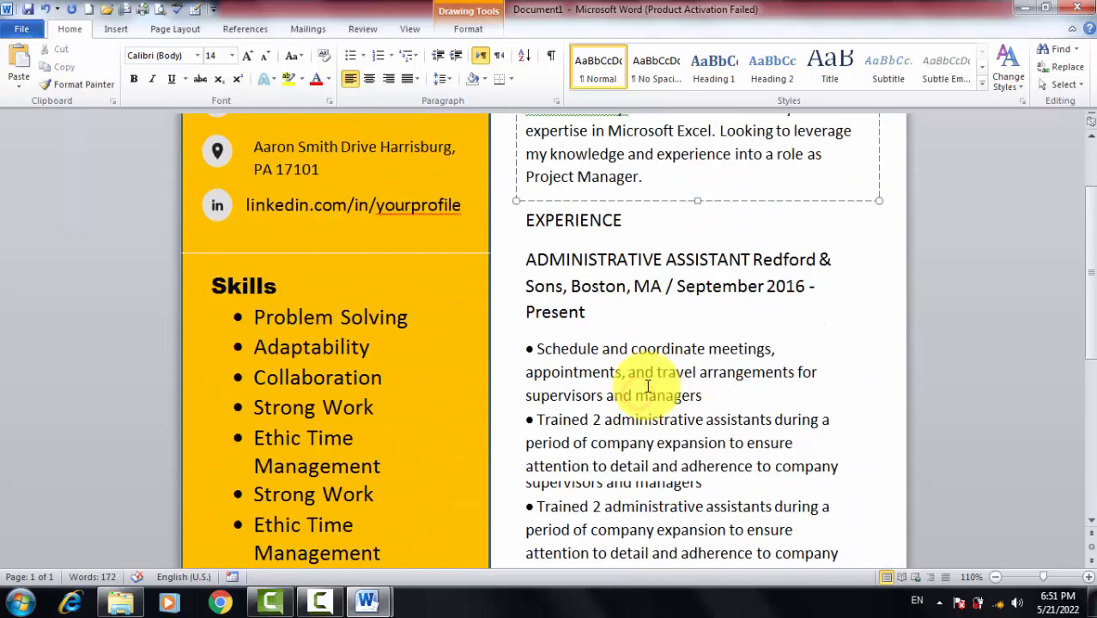
pyautogui.moveTo(751, 362); pyautogui.dragTo(528, 266)
pyautogui.press('Delete')
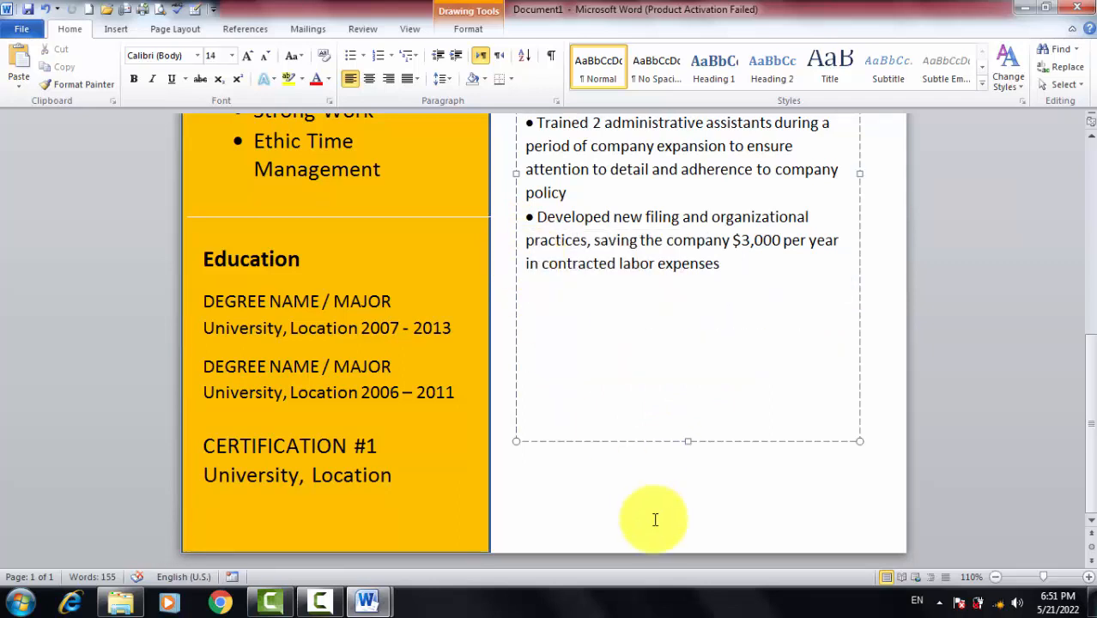
pyautogui.moveTo(686, 443); pyautogui.dragTo(677, 288)
pyautogui.scroll(3, 713, 322)
pyautogui.scroll(5, 713, 322)
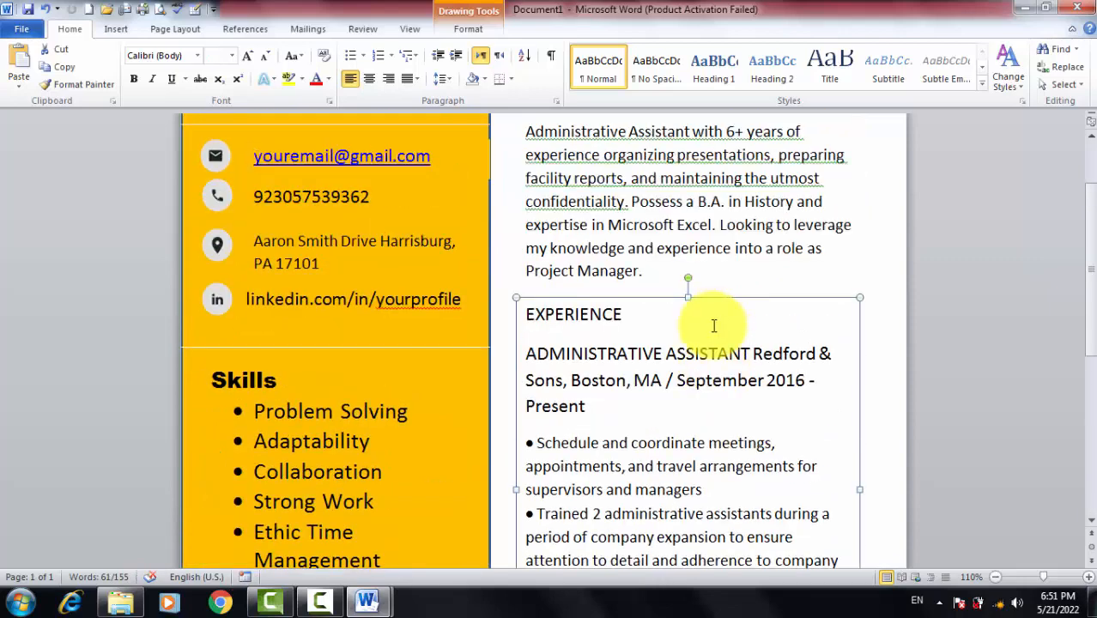
pyautogui.scroll(-6, 710, 326)
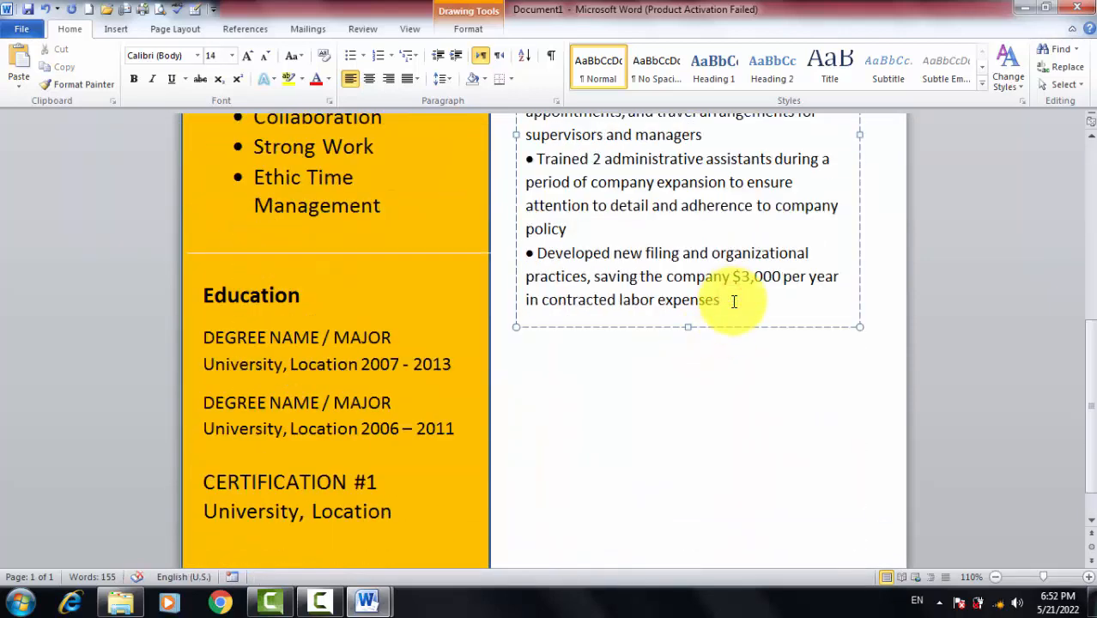
pyautogui.moveTo(688, 326); pyautogui.dragTo(685, 457)
# Copy the SECRETARY Bright Spot LTD heading from cv data and paste it below the expenses bullet
pyautogui.click(538, 335)
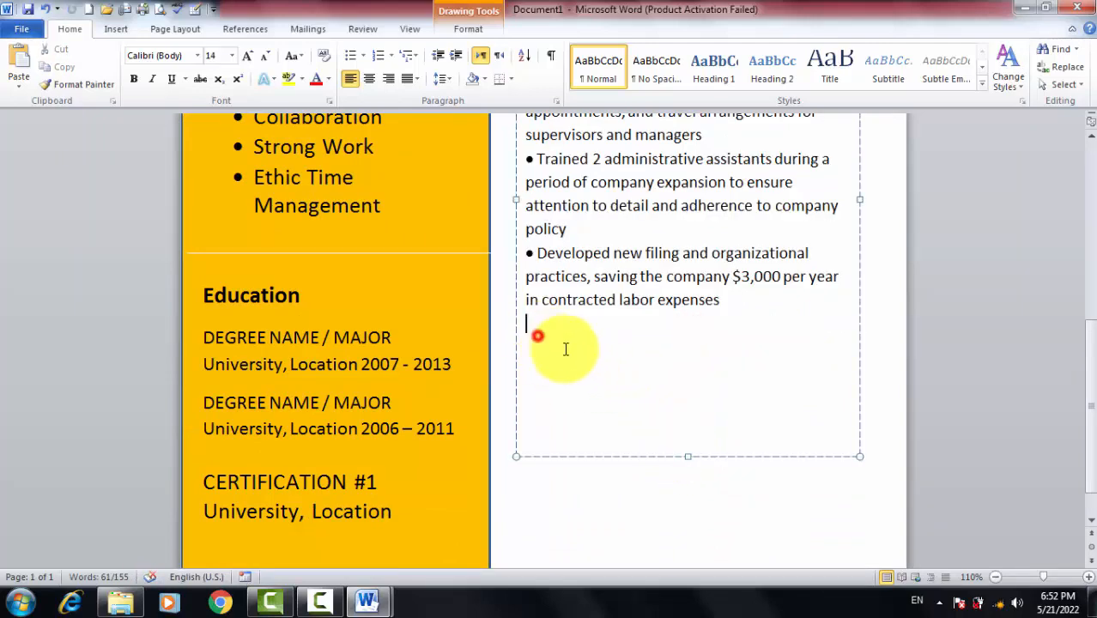
pyautogui.hotkey('alt', 'Tab')
pyautogui.scroll(-12, 436, 360)
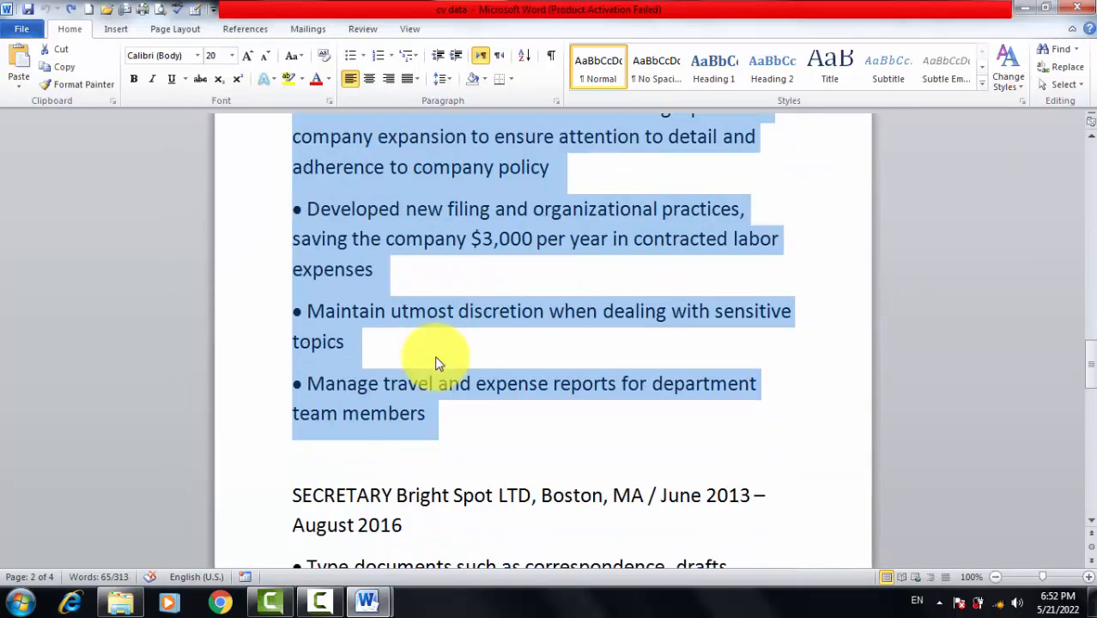
pyautogui.scroll(-10, 436, 357)
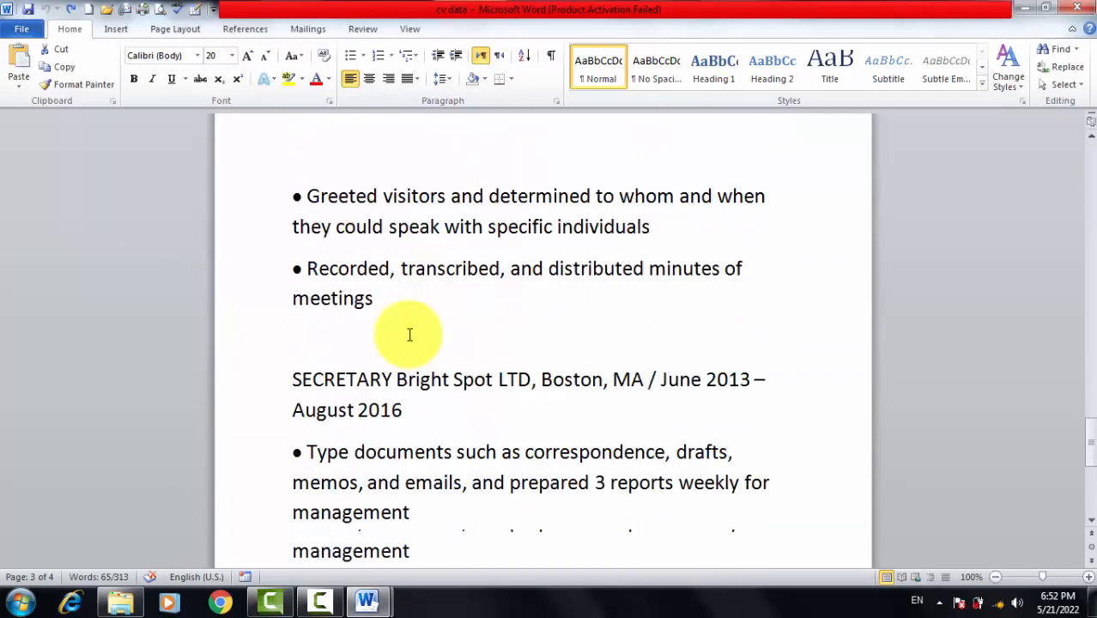
pyautogui.scroll(-10, 409, 335)
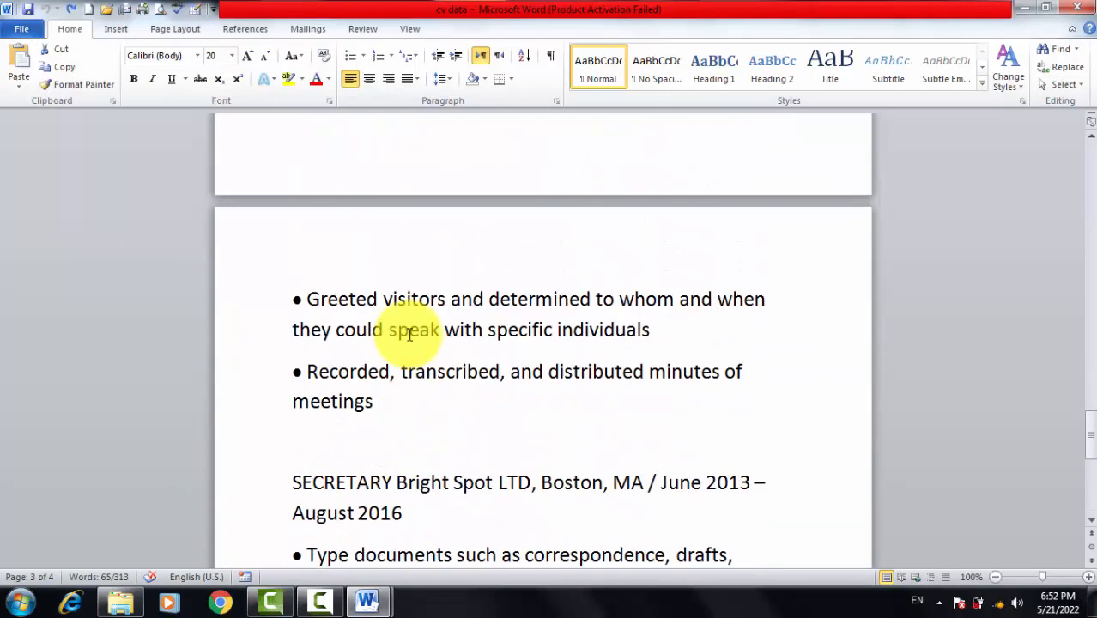
pyautogui.scroll(-1, 409, 335)
pyautogui.moveTo(419, 395); pyautogui.dragTo(290, 352)
pyautogui.hotkey('ctrl', 'c')
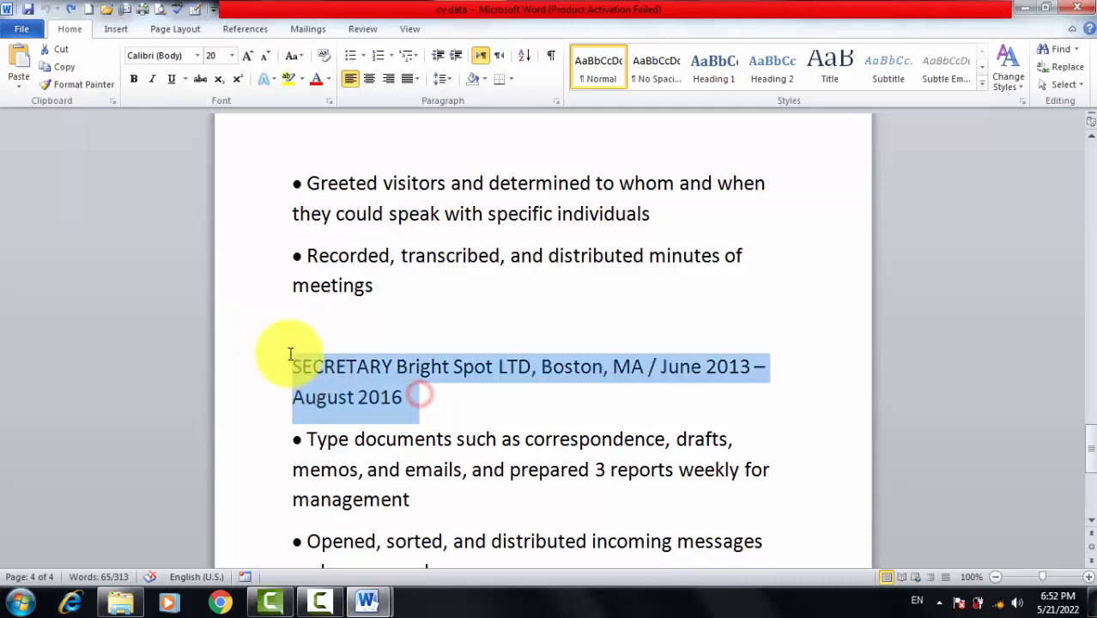
pyautogui.hotkey('alt', 'Tab')
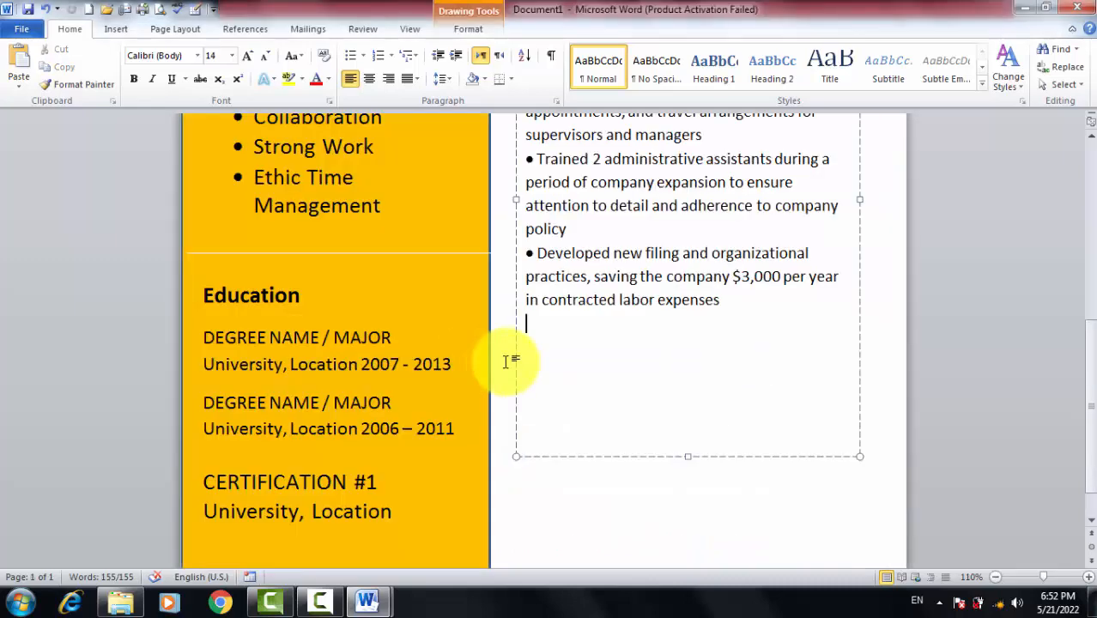
pyautogui.hotkey('ctrl', 'v')
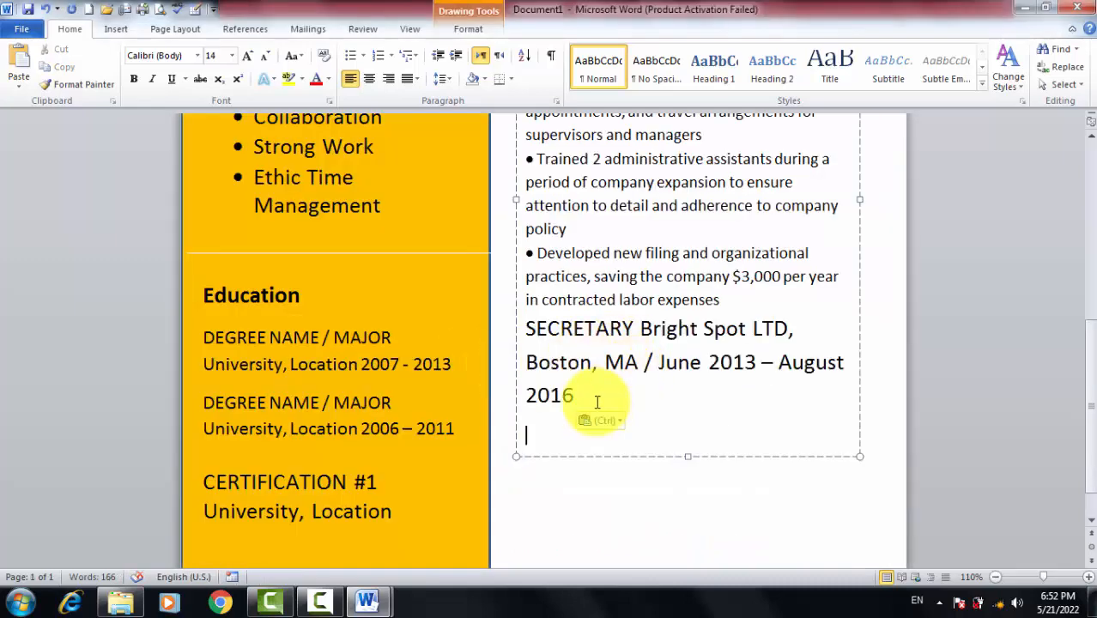
# Shrink the pasted heading to 16 pt, add a new line after 2016, and enlarge the box
pyautogui.moveTo(587, 395); pyautogui.dragTo(490, 326)
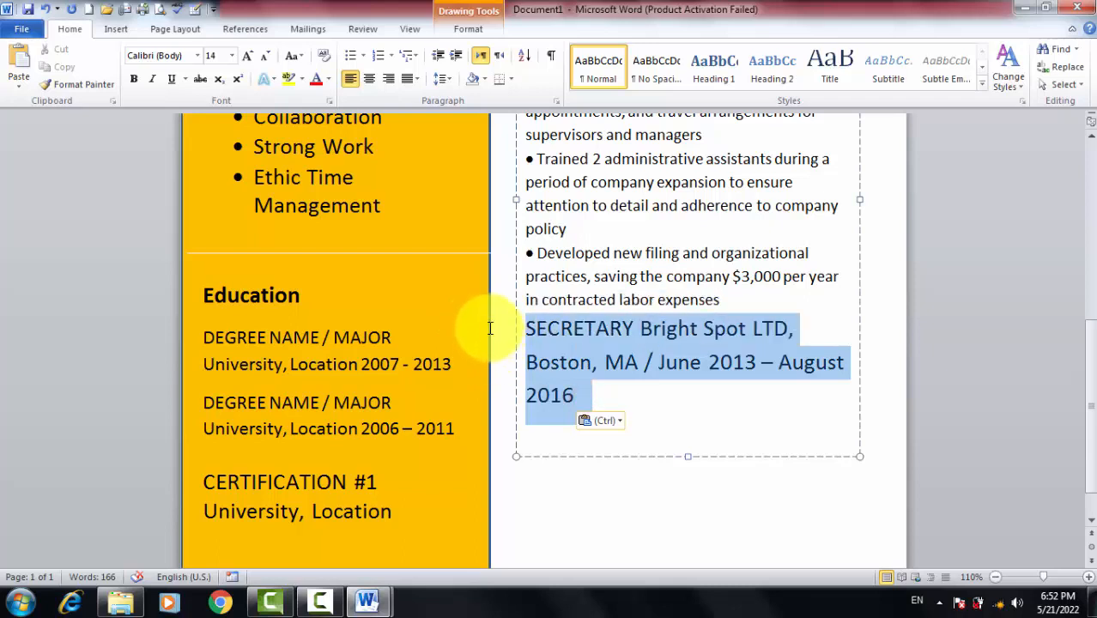
pyautogui.click(258, 64)
pyautogui.click(257, 65)
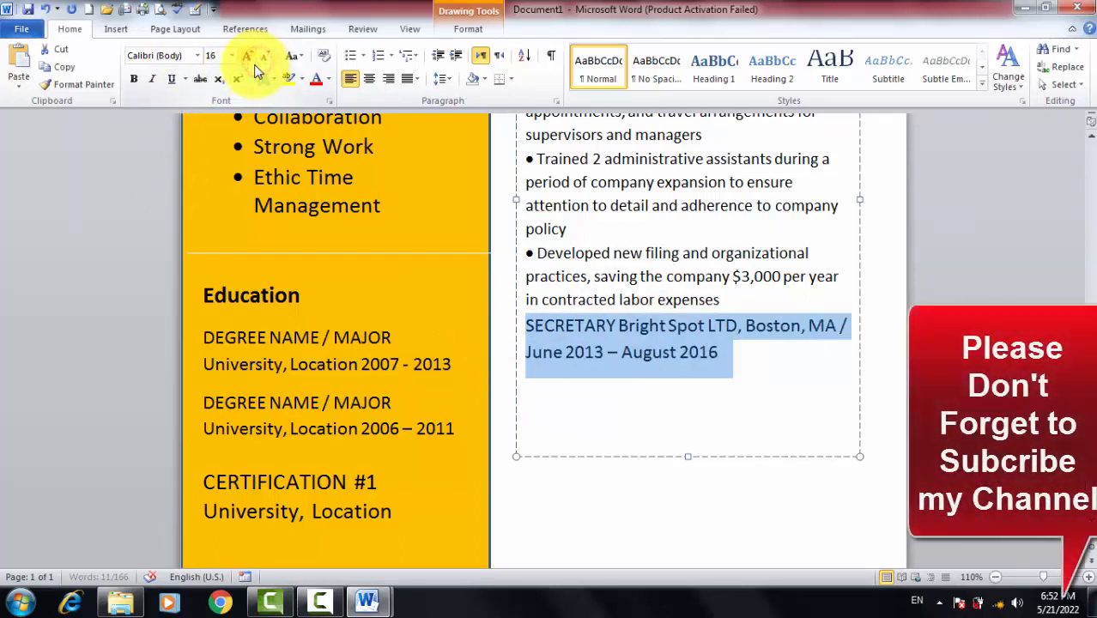
pyautogui.click(730, 351)
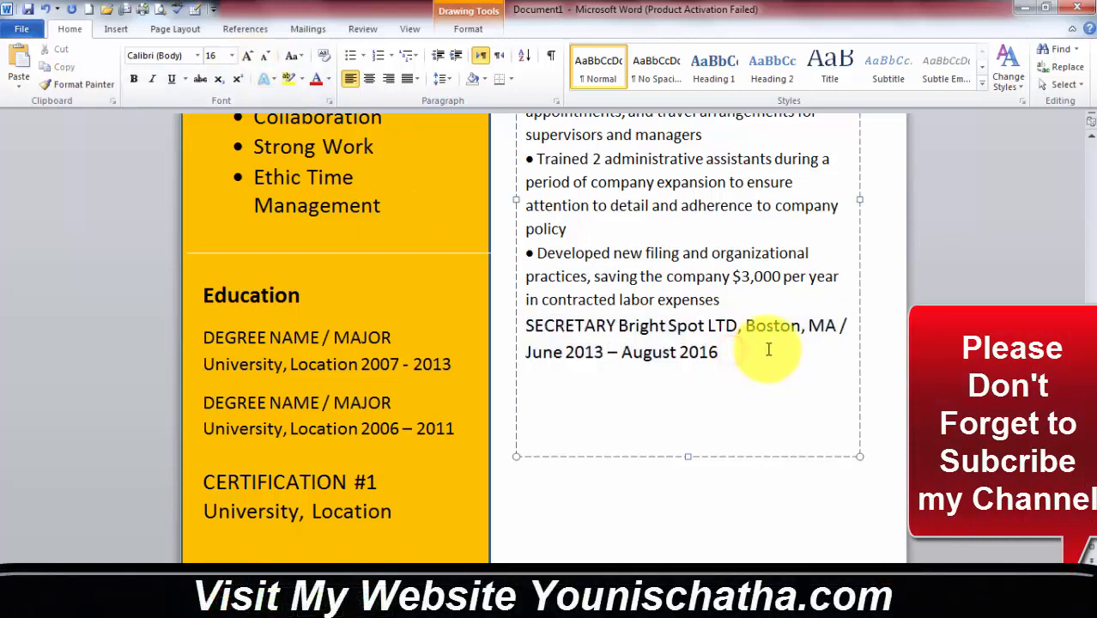
pyautogui.press('Return')
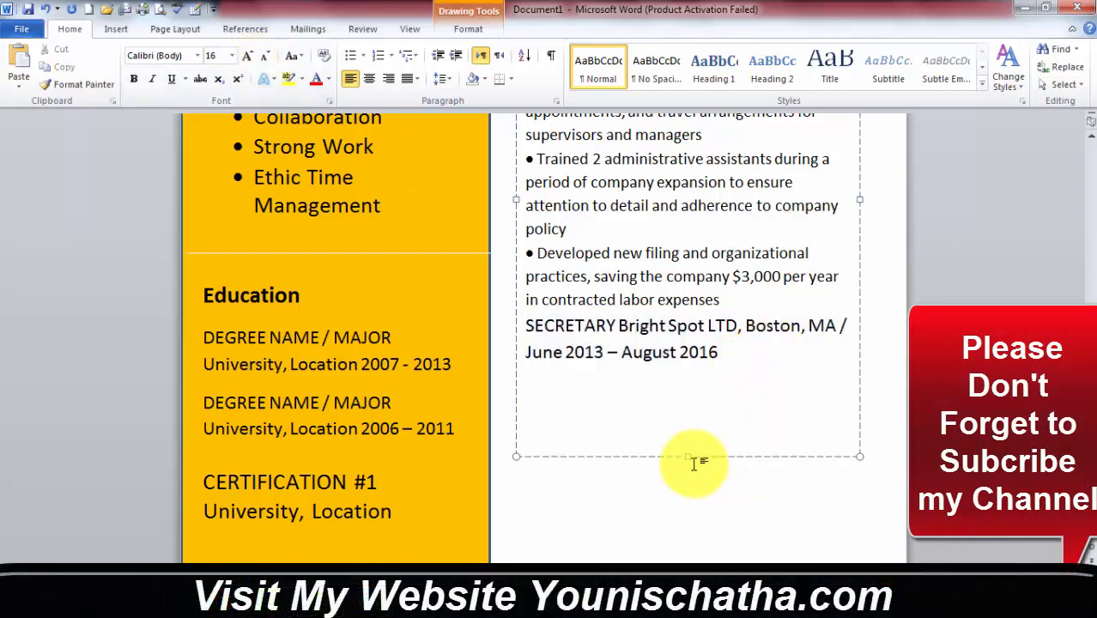
pyautogui.moveTo(685, 459); pyautogui.dragTo(687, 524)
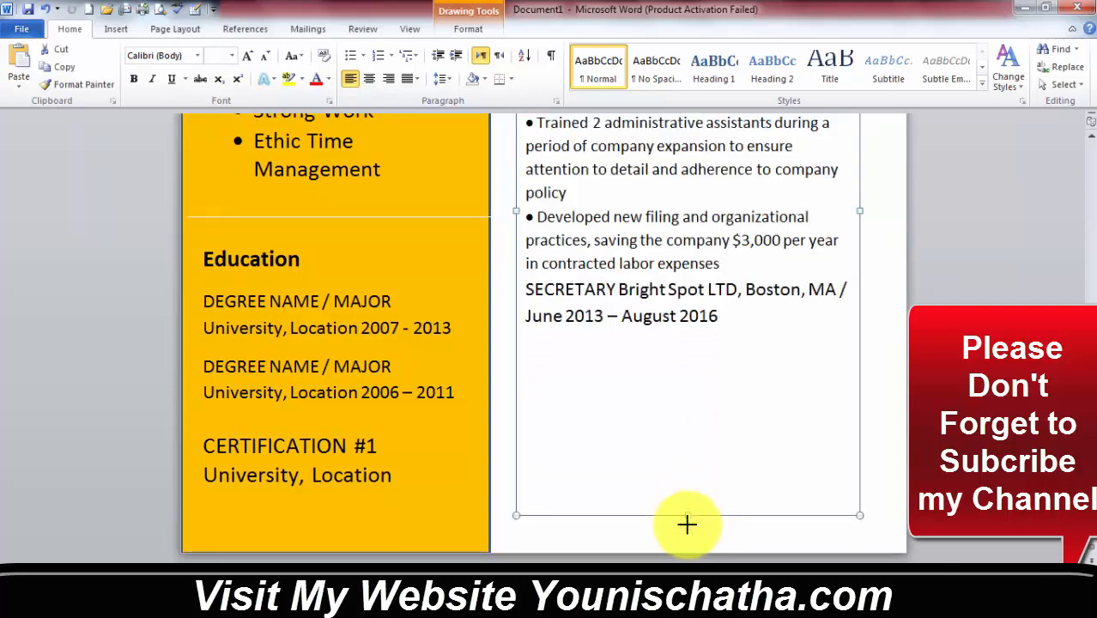
# Copy the Secretary job's bullet points from cv data and paste them under its heading
pyautogui.click(593, 370)
pyautogui.hotkey('alt', 'Tab')
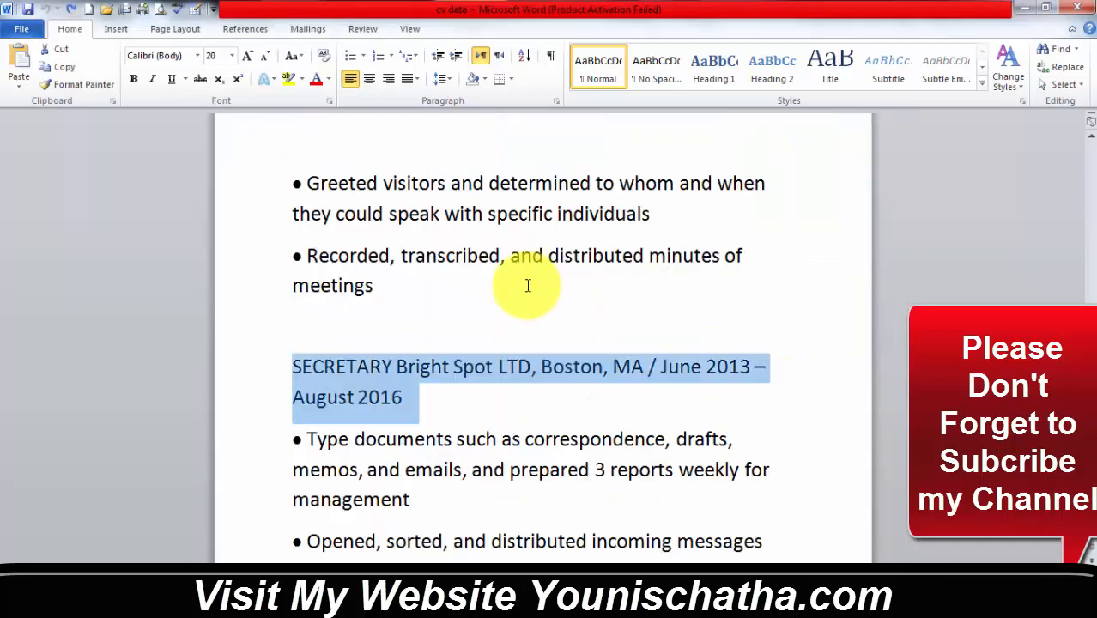
pyautogui.scroll(-3, 548, 326)
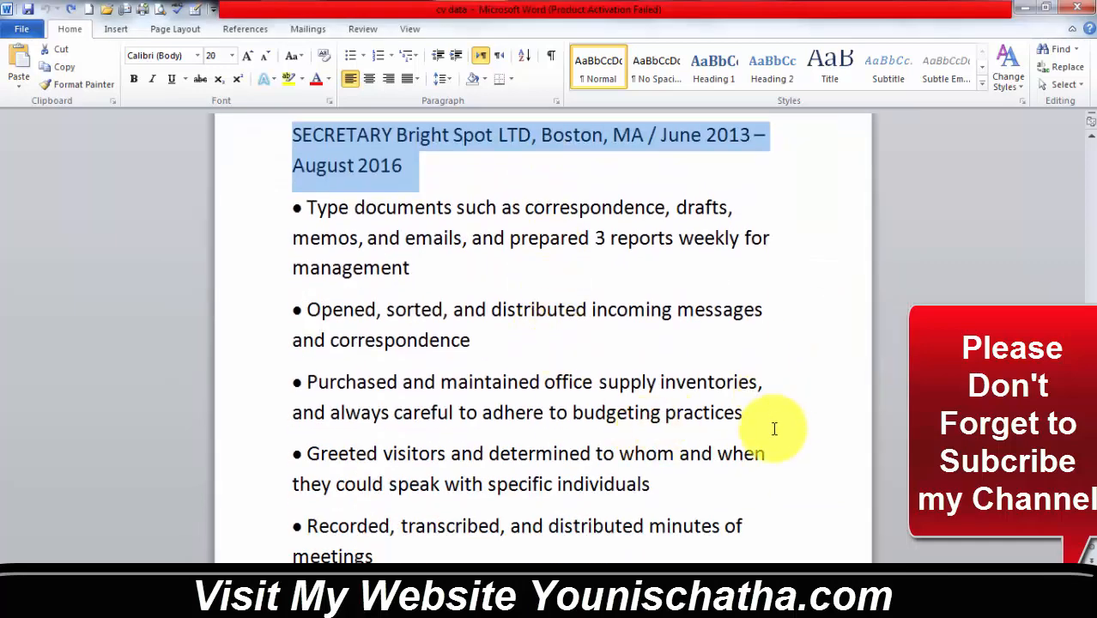
pyautogui.moveTo(684, 490); pyautogui.dragTo(269, 216)
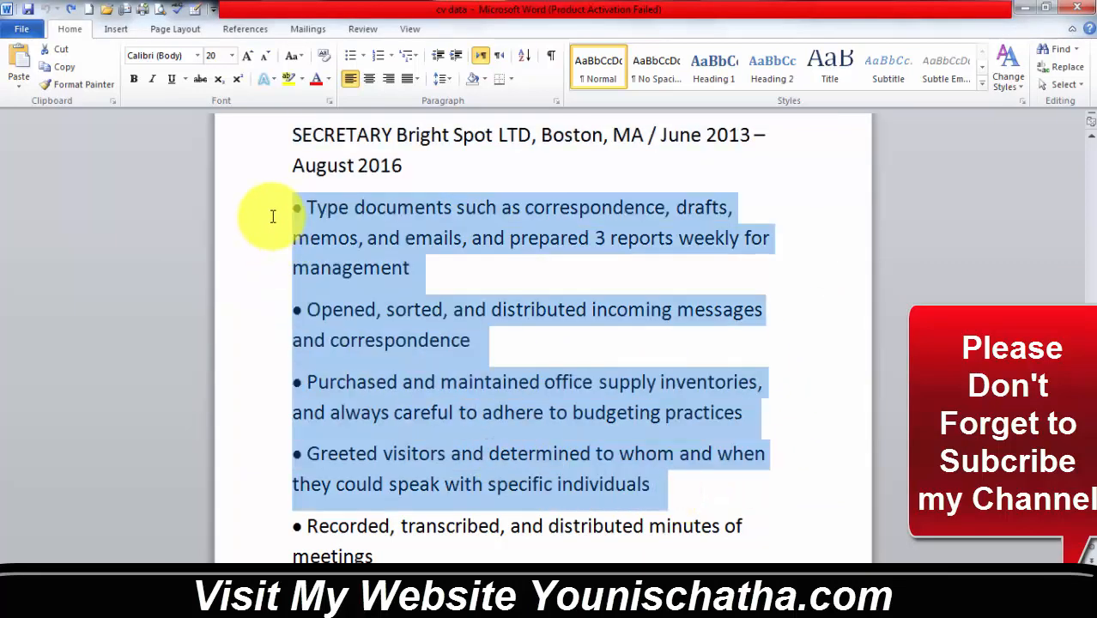
pyautogui.click(605, 350)
pyautogui.hotkey('alt', 'Tab')
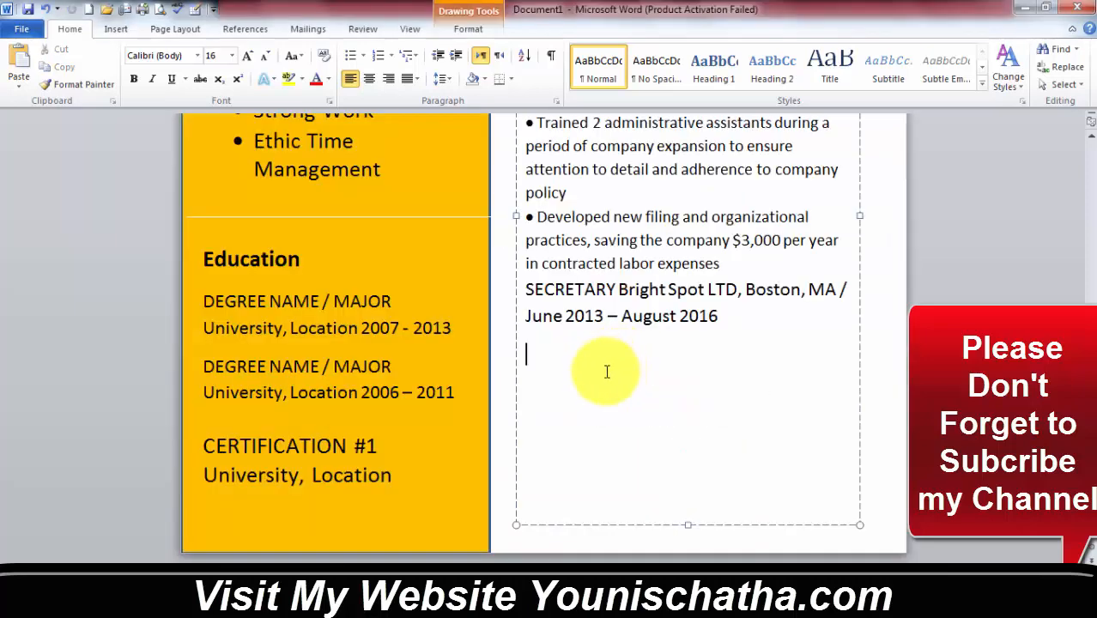
pyautogui.hotkey('ctrl', 'v')
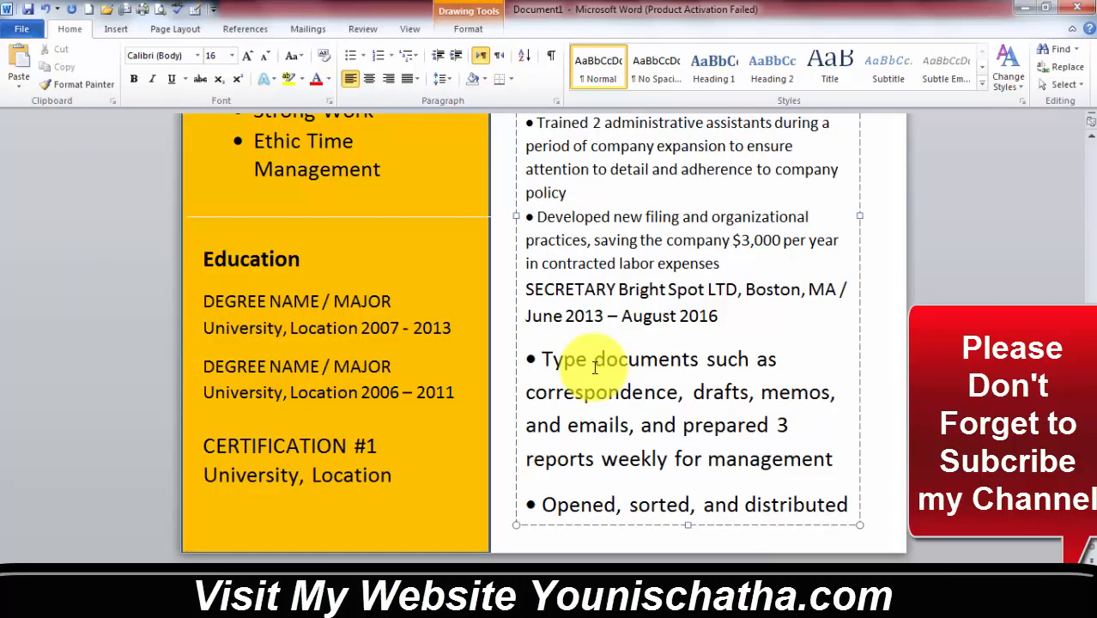
# Set the Greeted visitors and Recorded minutes bullets to 11 pt and paste them into the box
pyautogui.hotkey('alt', 'Tab')
pyautogui.click(264, 55)
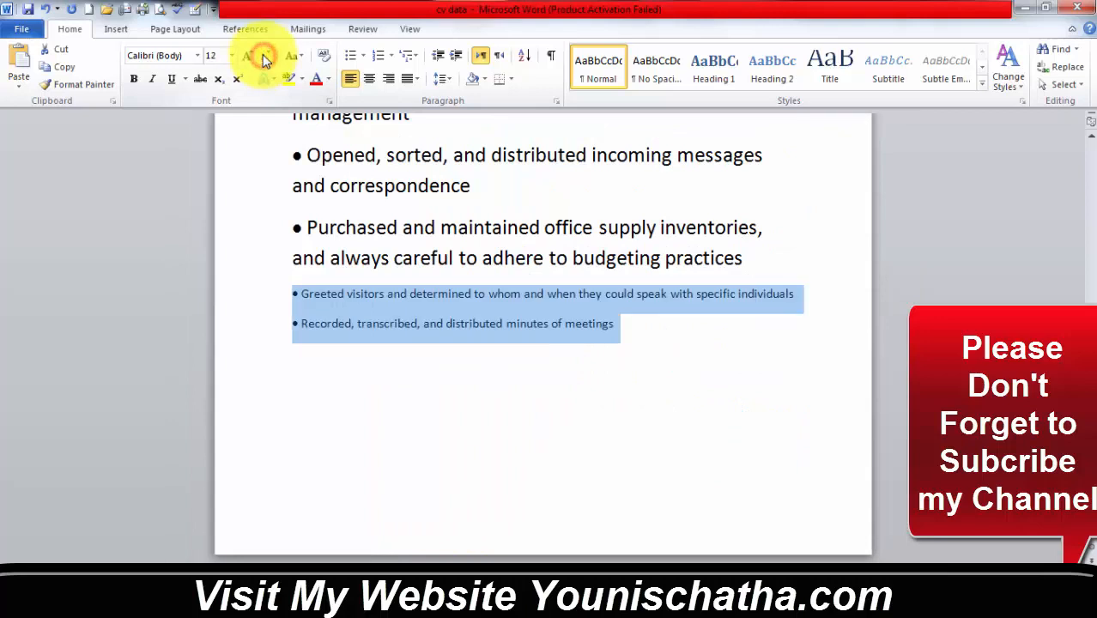
pyautogui.click(620, 326)
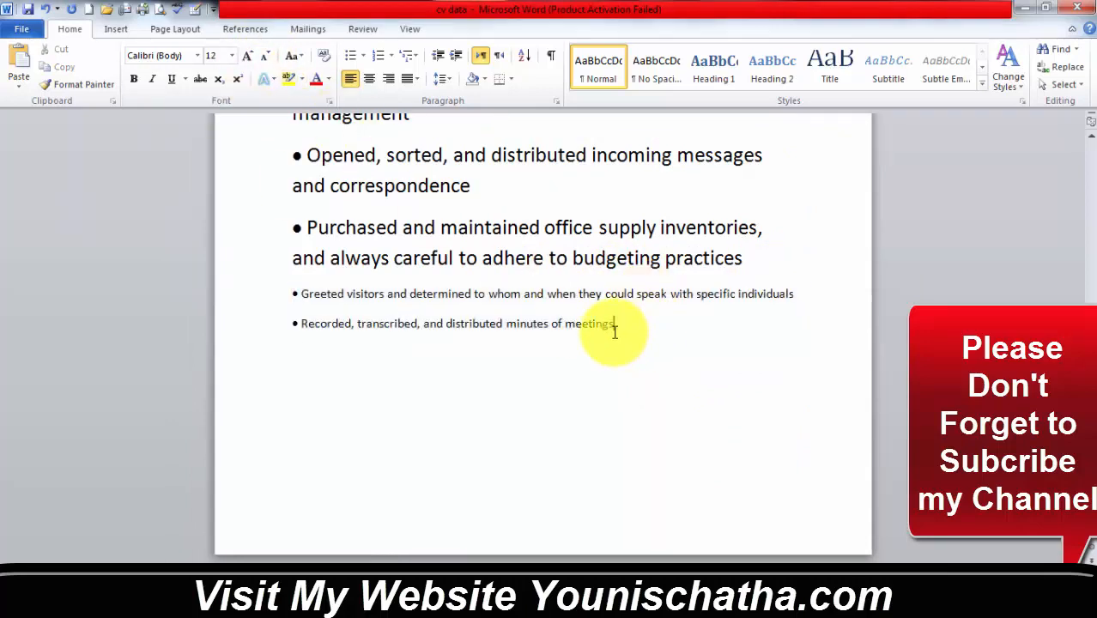
pyautogui.moveTo(622, 316); pyautogui.dragTo(190, 291)
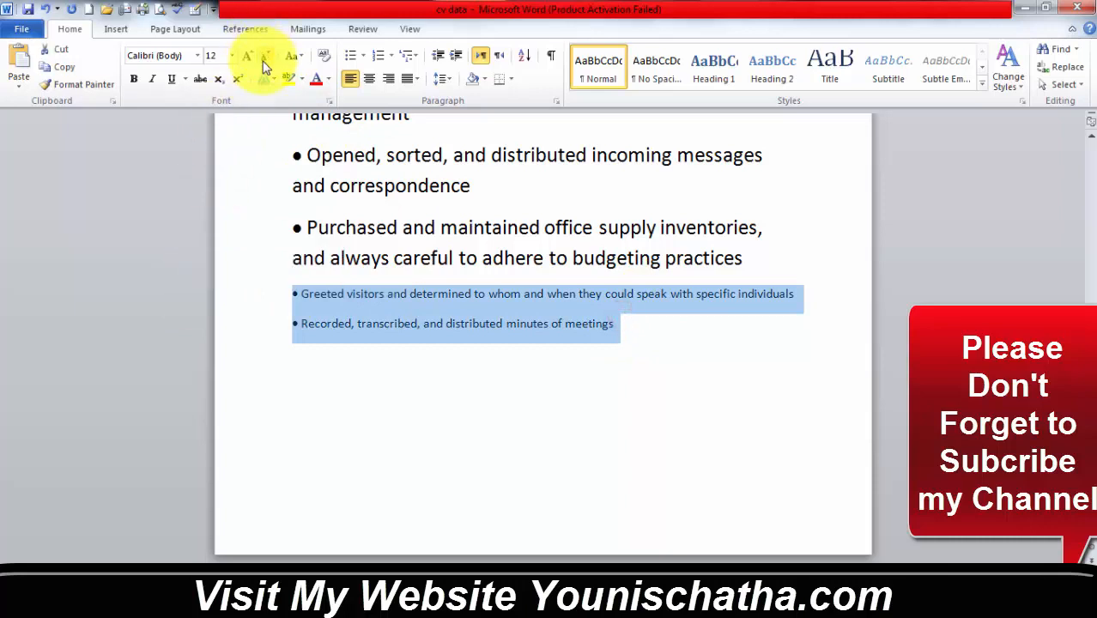
pyautogui.click(210, 59)
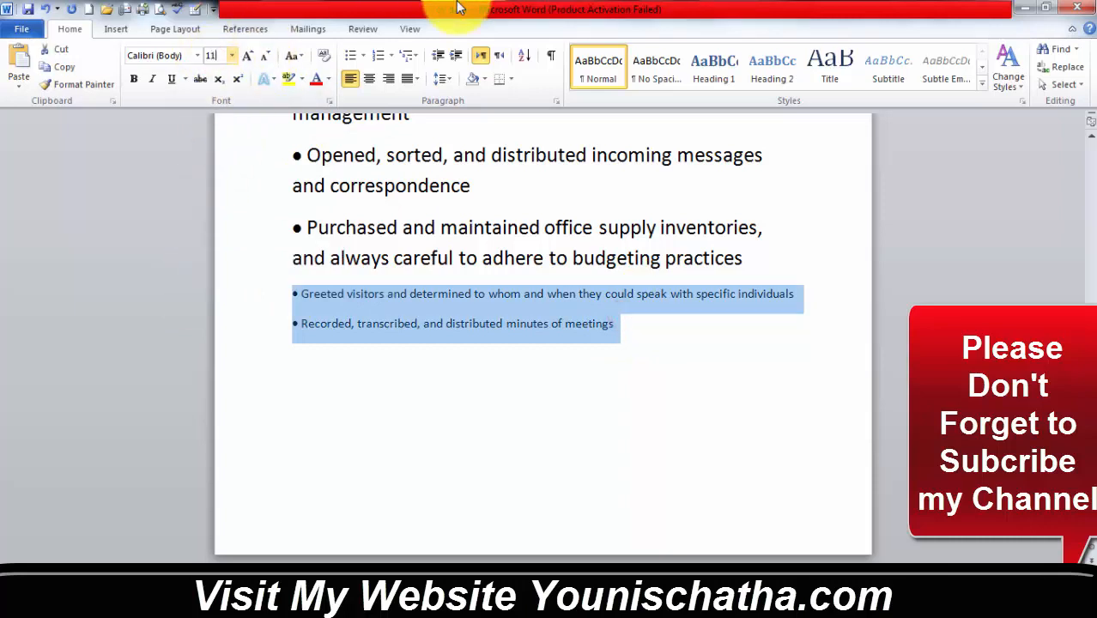
pyautogui.press('Return')
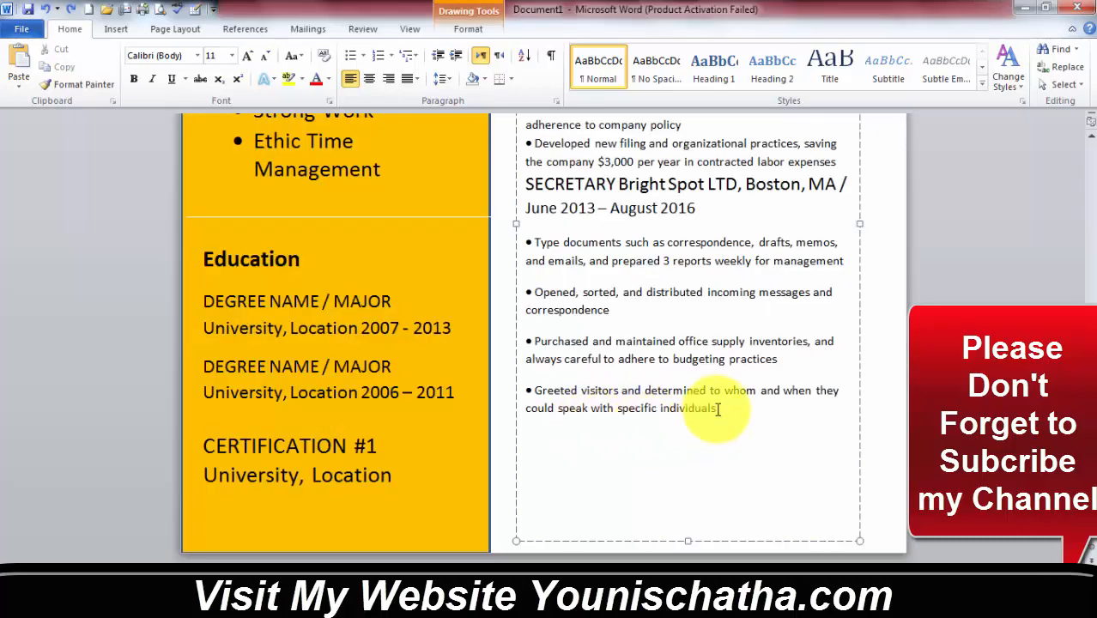
pyautogui.write('• Greeted visitors and determined to whom and when they could speak with specific individuals • Recorded, transcribed, and distributed minutes of meetings')
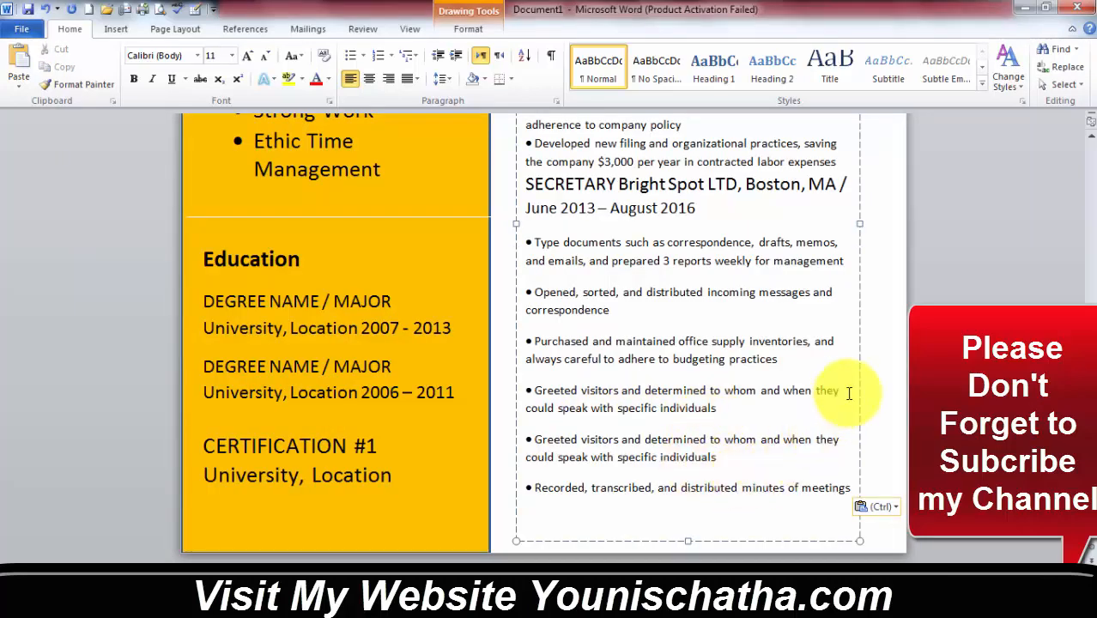
pyautogui.click(889, 347)
pyautogui.scroll(-4, 738, 325)
pyautogui.scroll(-3, 736, 325)
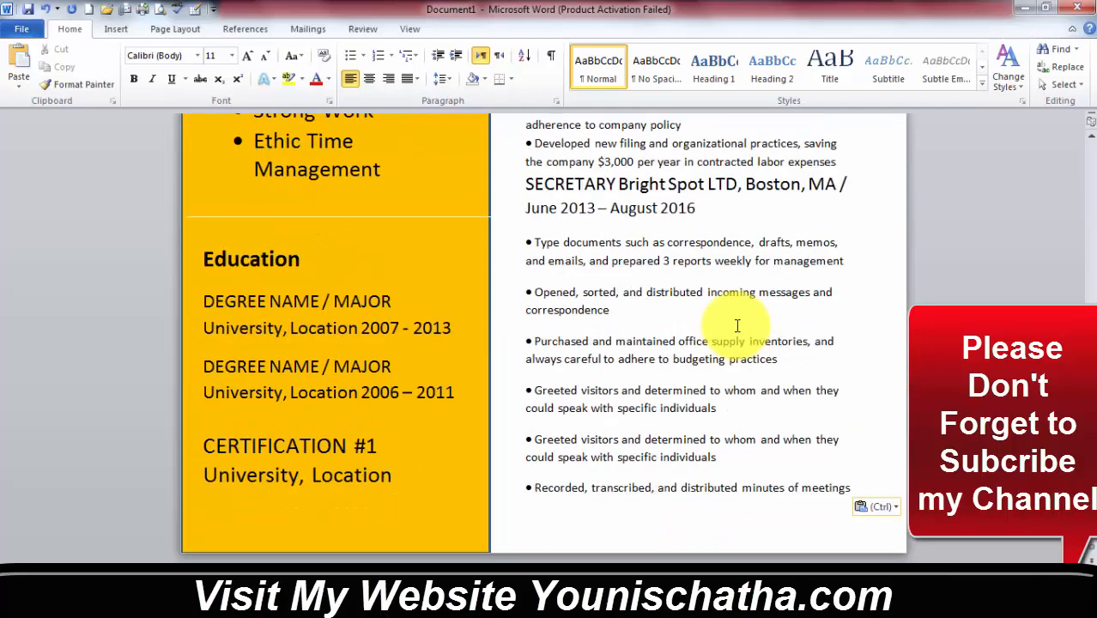